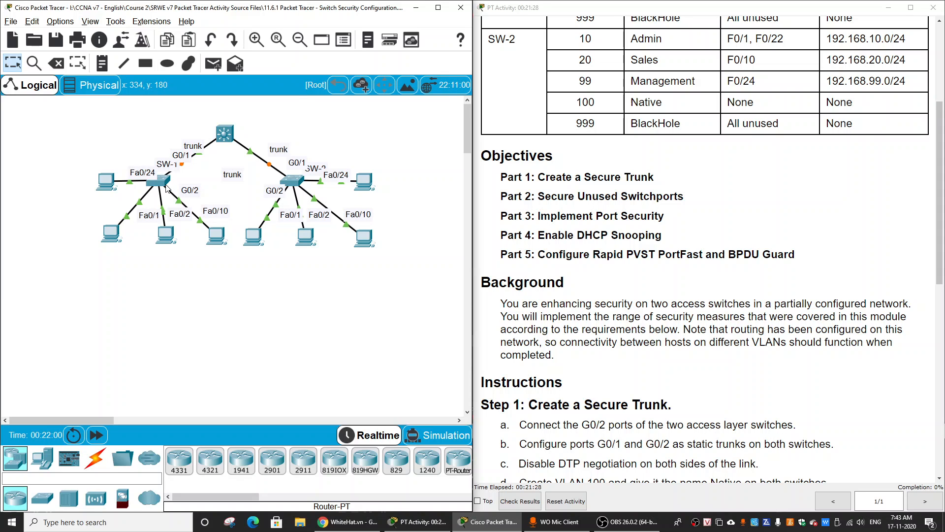
Review the topology, the activity objectives and the Step 1 instructions for creating a secure trunk.
drag(143, 159, 314, 191)
click(218, 300)
drag(501, 177, 810, 260)
click(737, 290)
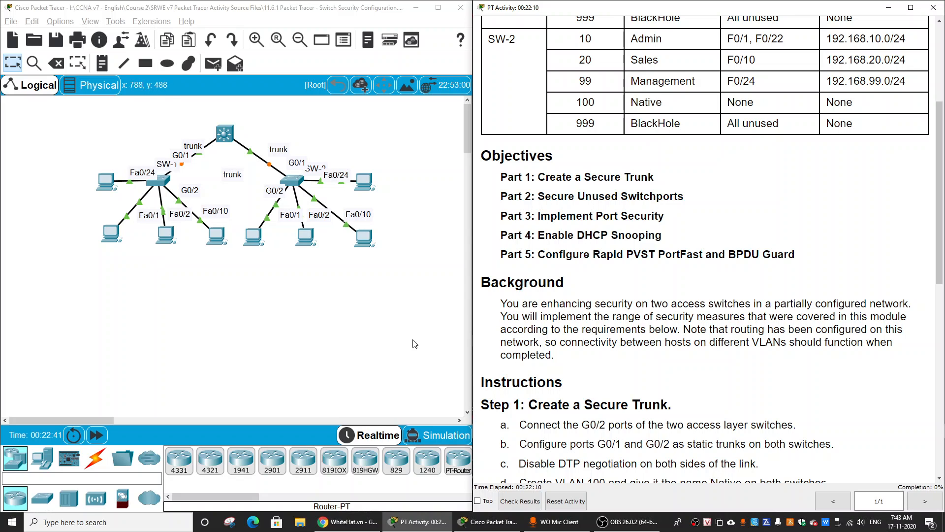
scroll(616, 320, down, 3)
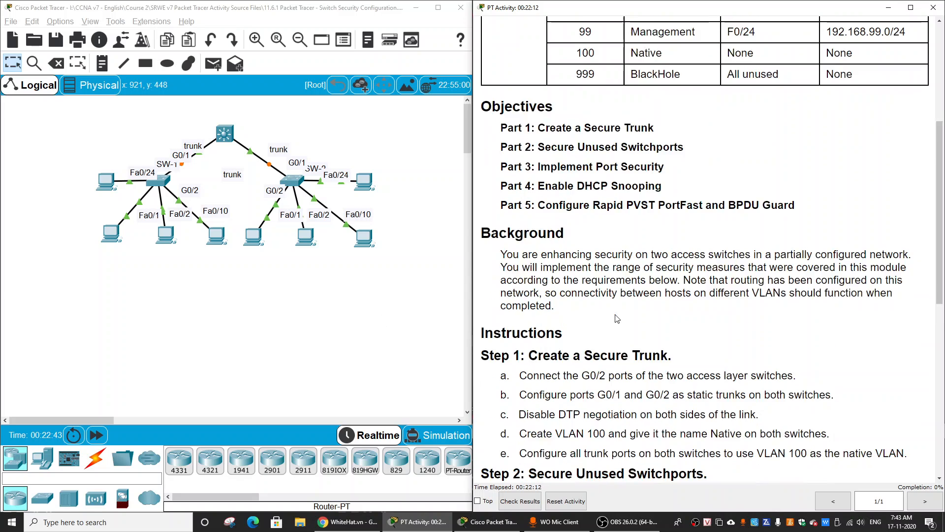
scroll(541, 340, down, 1)
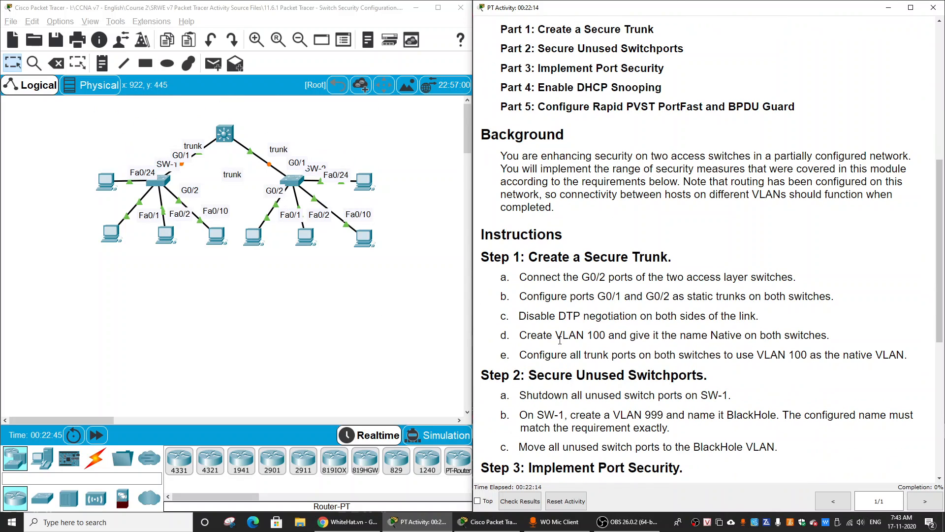
Connect GigabitEthernet0/2 on SW-1 to GigabitEthernet0/2 on SW-2 with a copper cross-over cable.
click(191, 313)
click(97, 464)
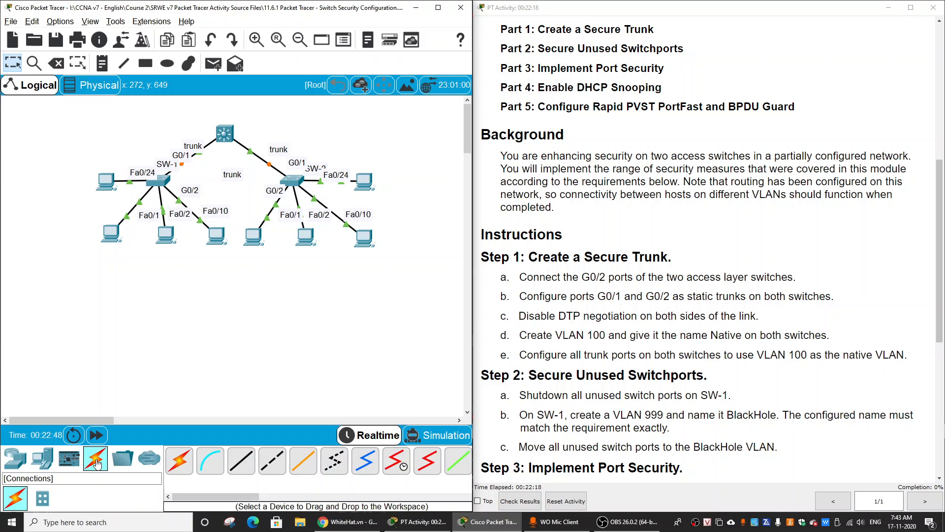
click(270, 461)
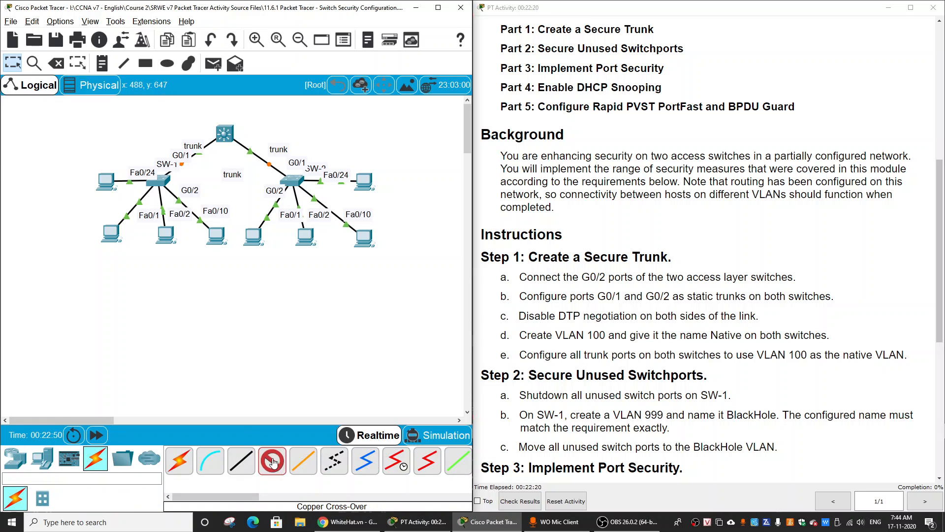
click(163, 180)
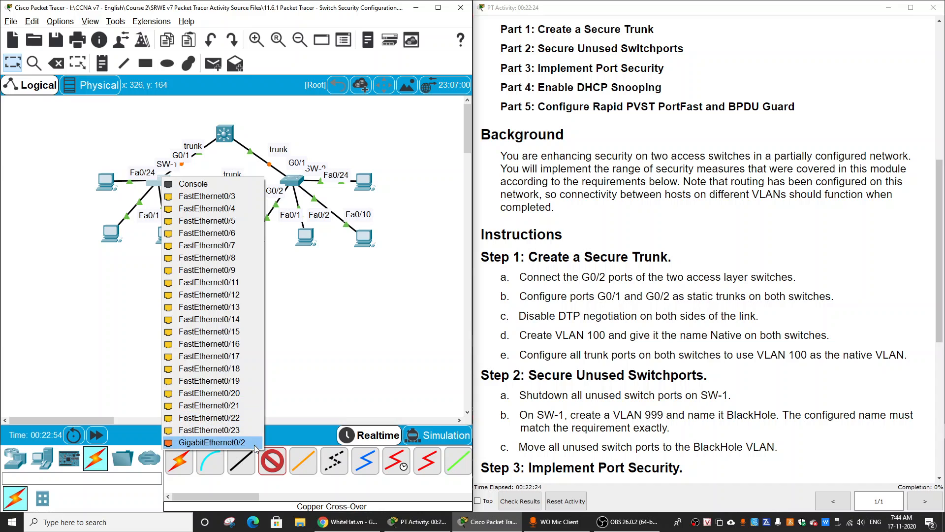
click(249, 442)
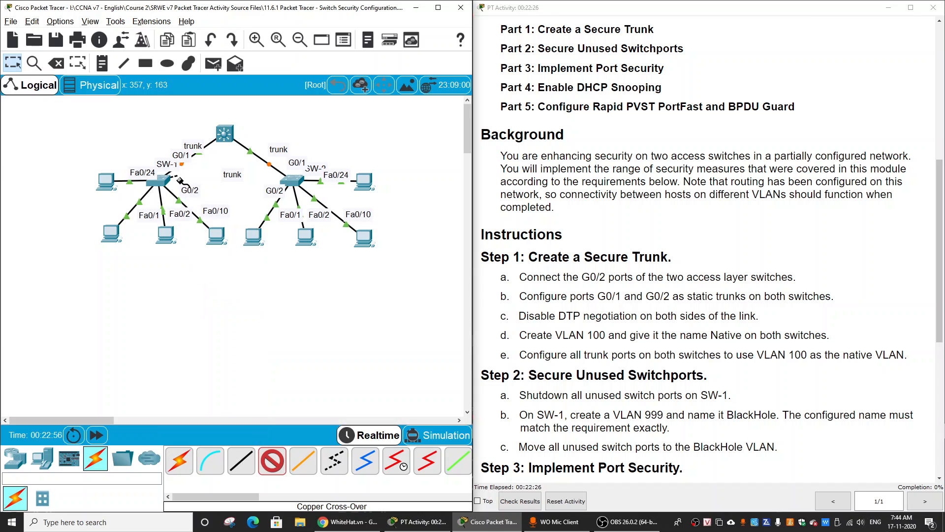
click(290, 181)
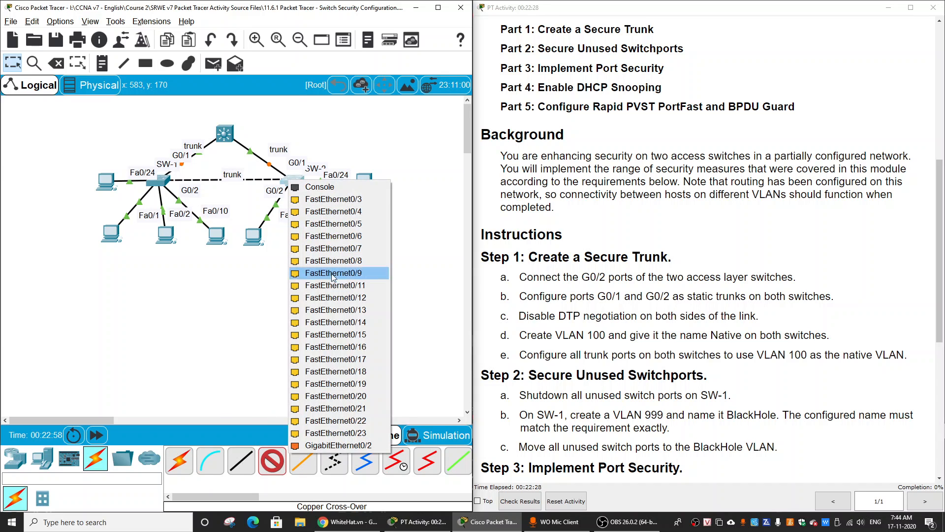
click(365, 447)
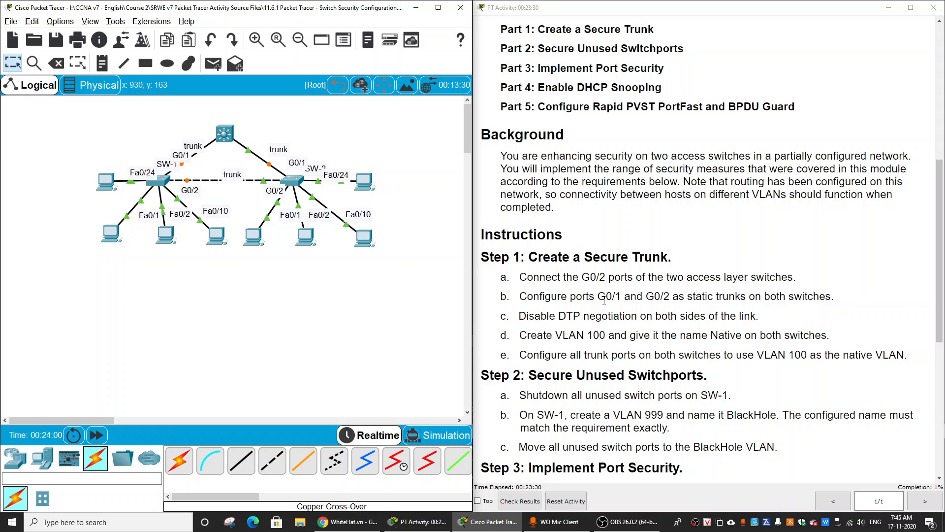
Check the static trunk requirement for G0/1 and G0/2, and enter global configuration mode on SW-1's command line.
drag(598, 297, 622, 298)
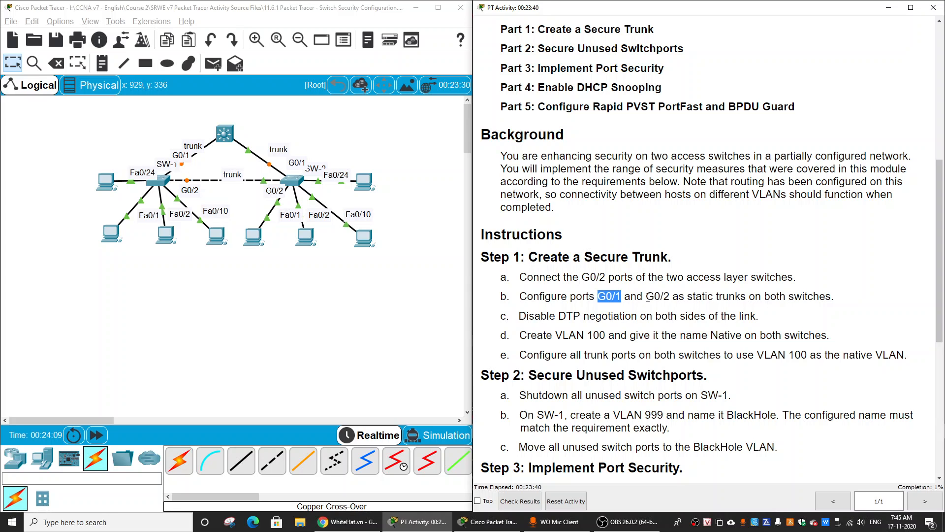
drag(646, 297, 670, 297)
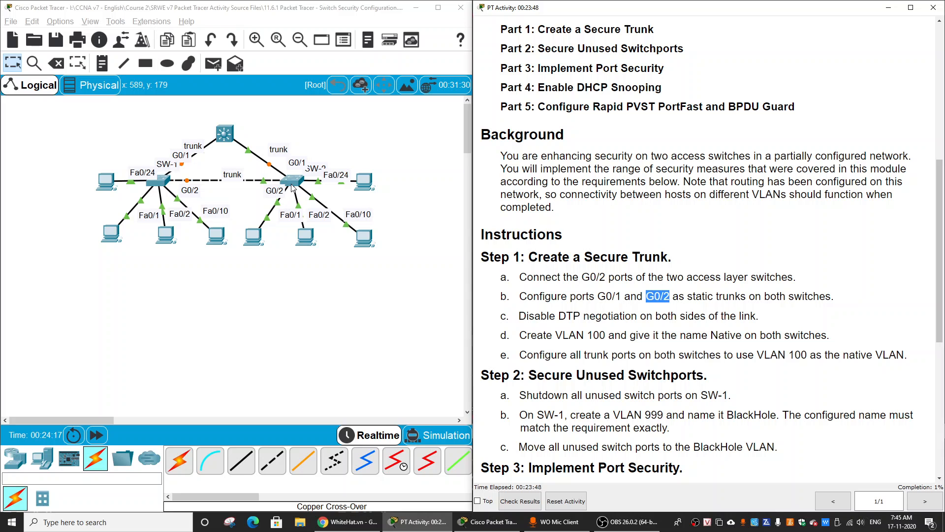
drag(688, 297, 746, 296)
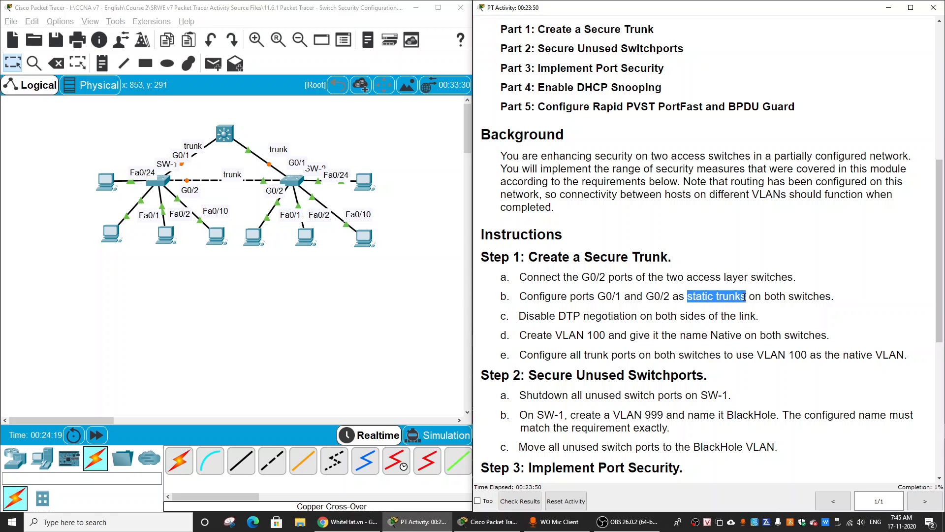
click(605, 305)
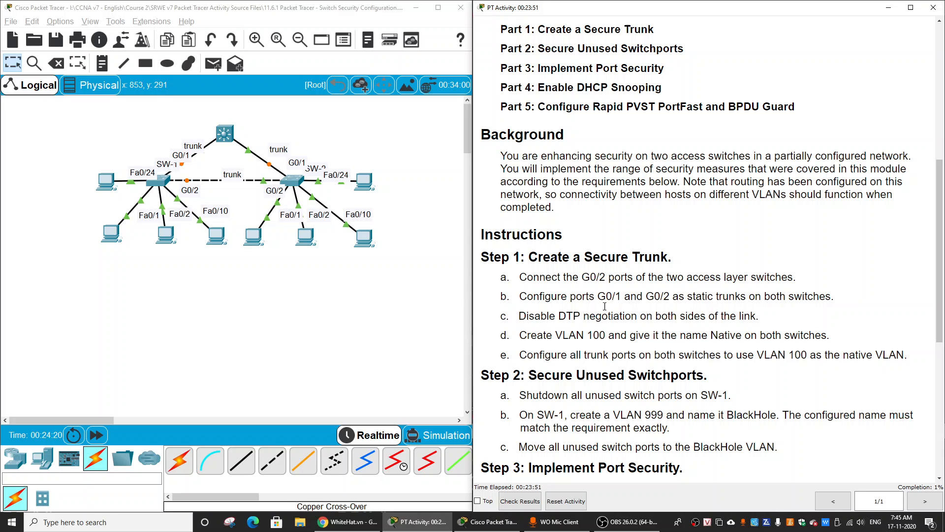
click(160, 182)
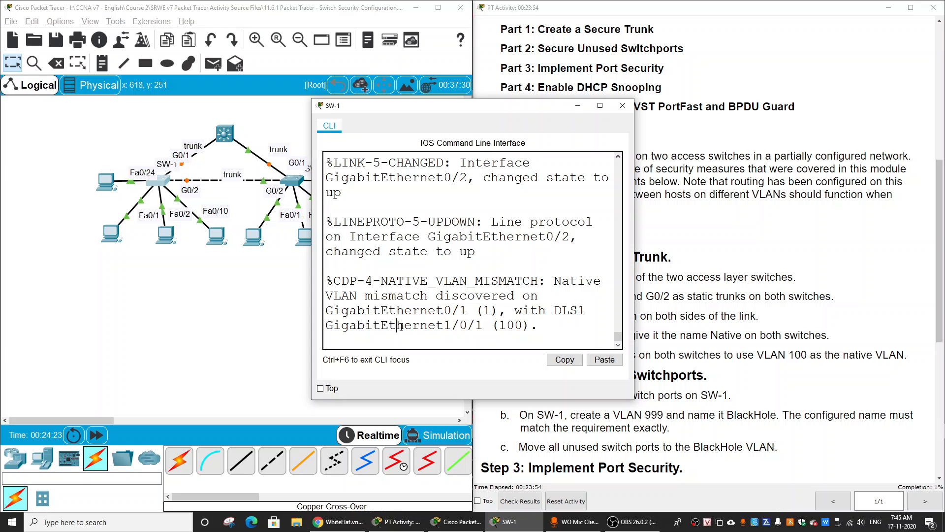
key(Return)
text(en)
key(Return)
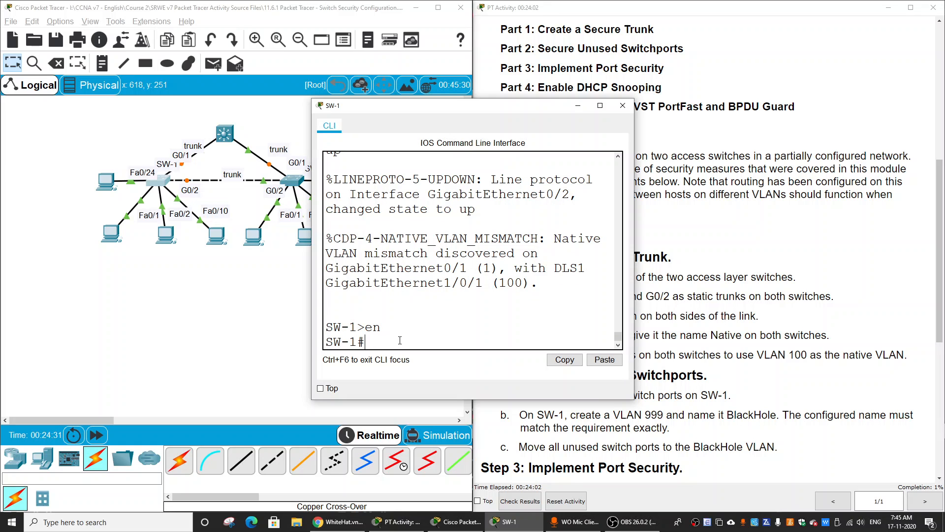
text(conf t)
key(Return)
Set the SW-1 interface range g0/1 - 2 to static trunk mode.
text(int range)
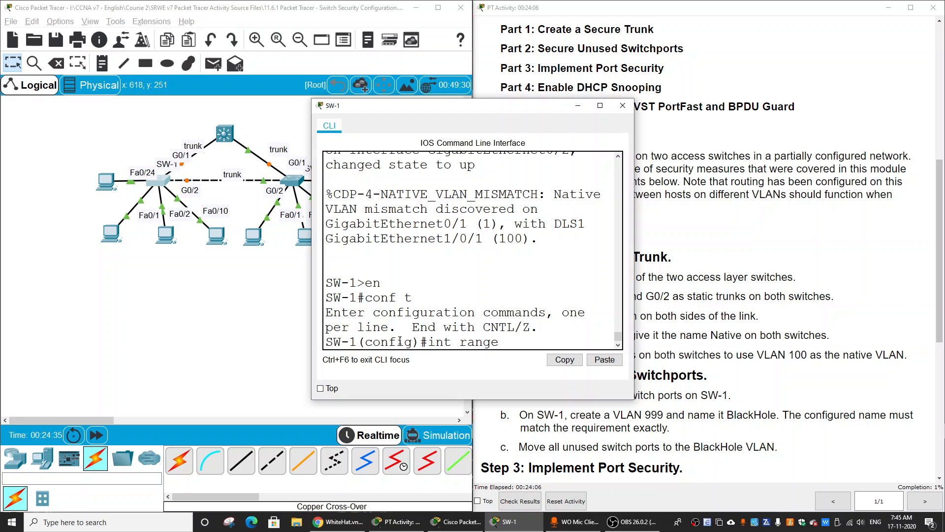
text( g0/1- 2)
key(Return)
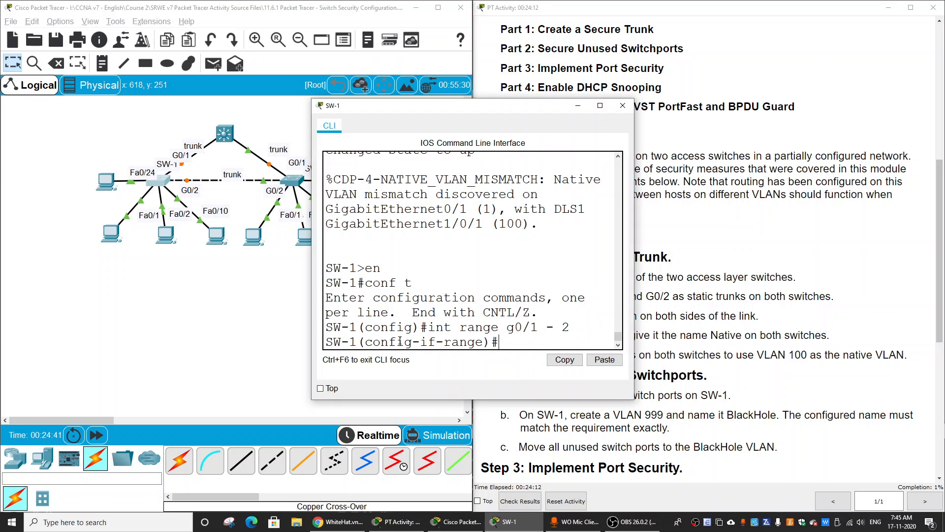
text(sw m tr)
key(Return)
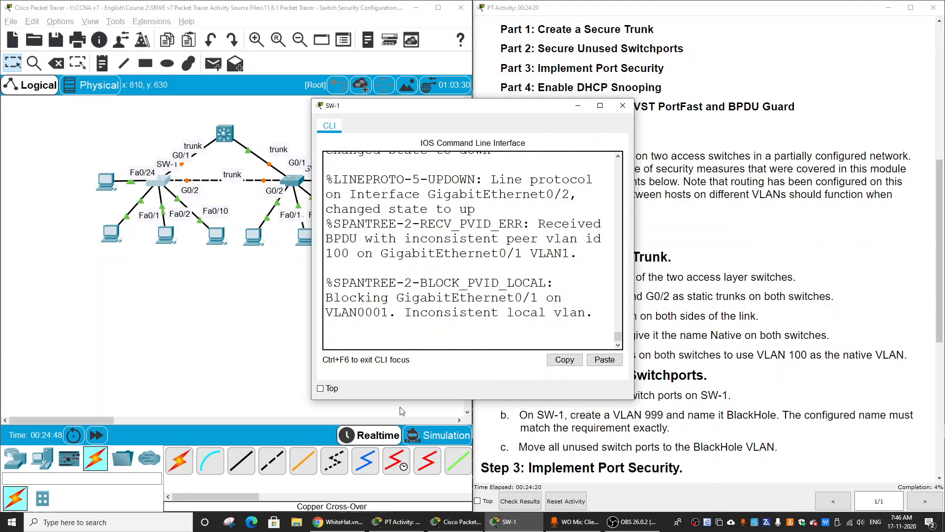
Close the SW-1 command line and open the one for SW-2.
drag(634, 145, 881, 145)
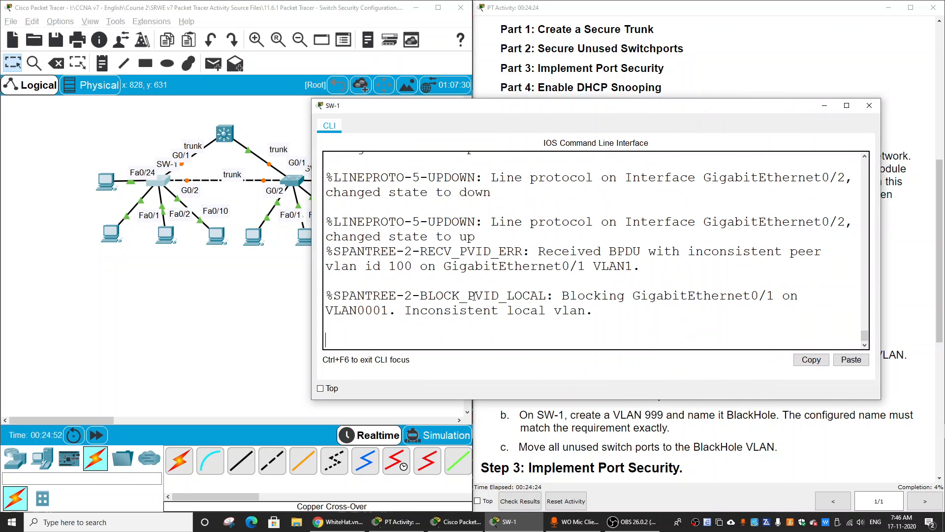
click(870, 107)
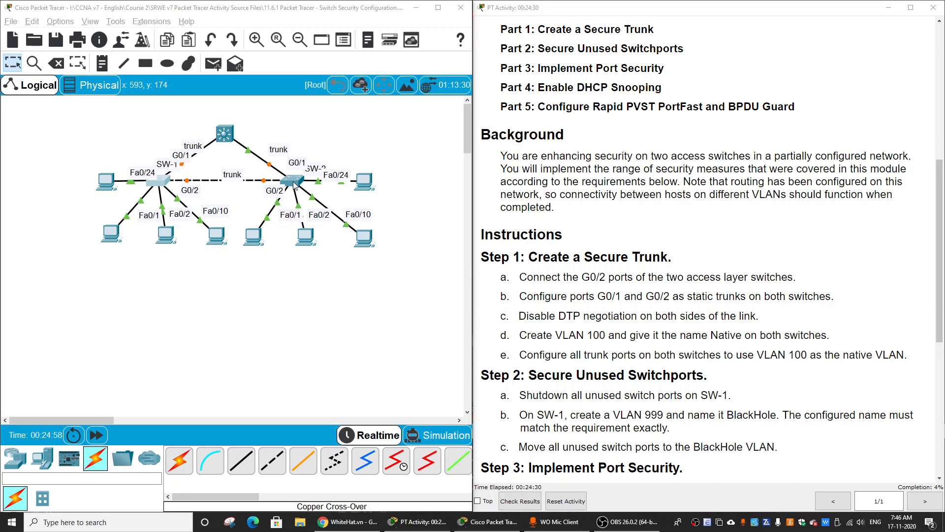
click(295, 183)
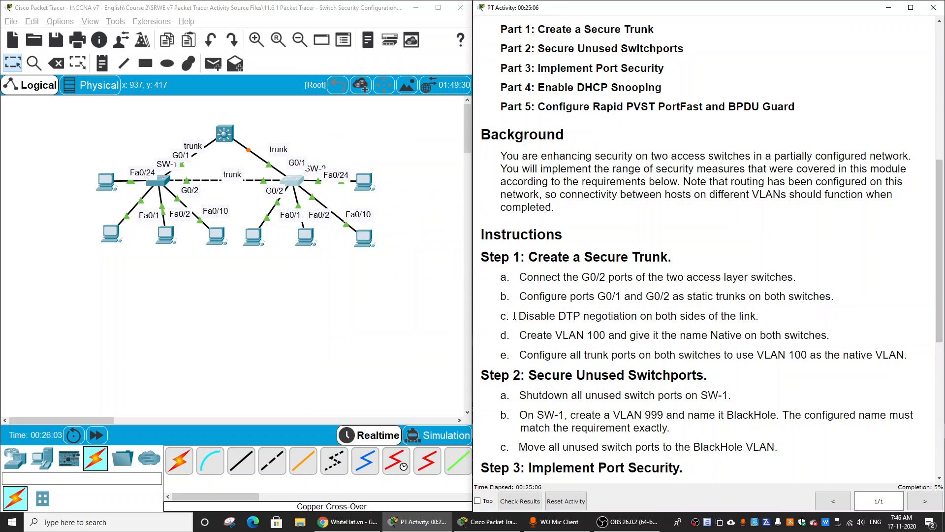
Disable DTP on SW-1's G0/1 and G0/2 trunk ports with switchport nonegotiate, and open the SW-2 command line.
drag(520, 316, 761, 317)
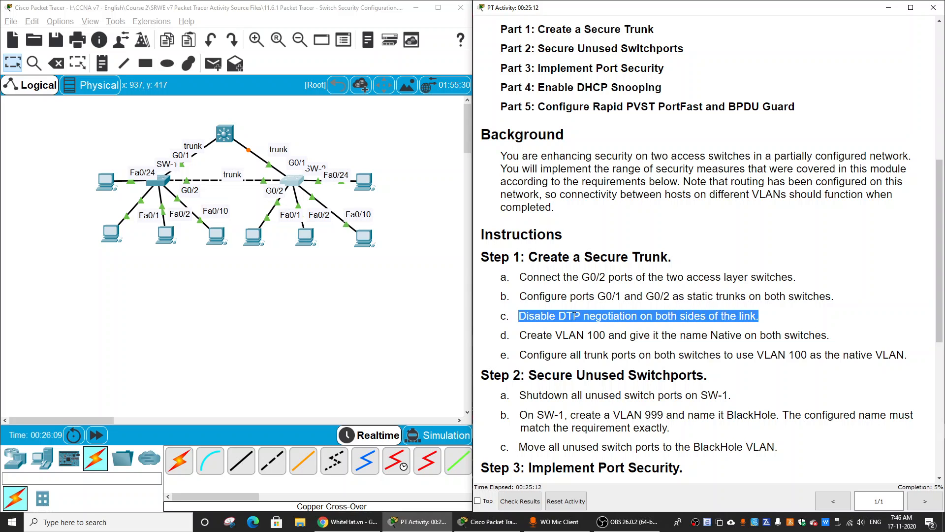
click(231, 294)
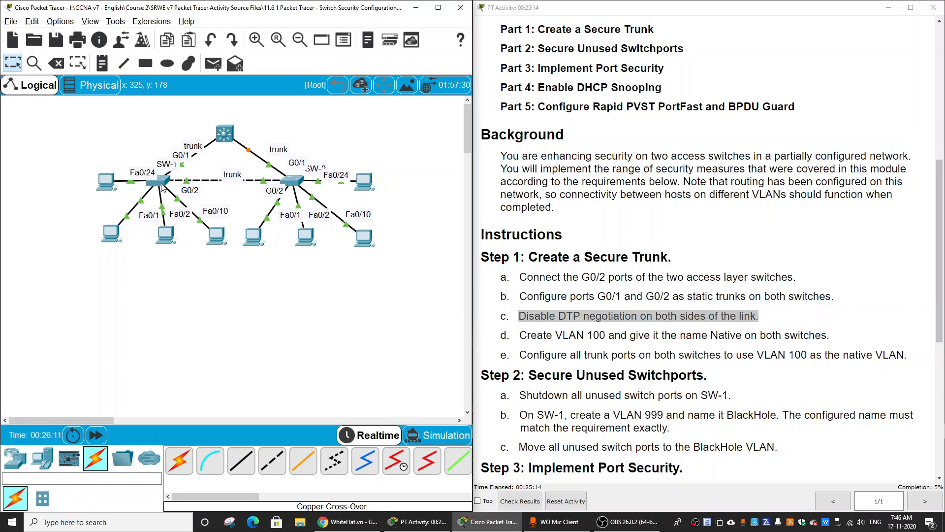
click(162, 184)
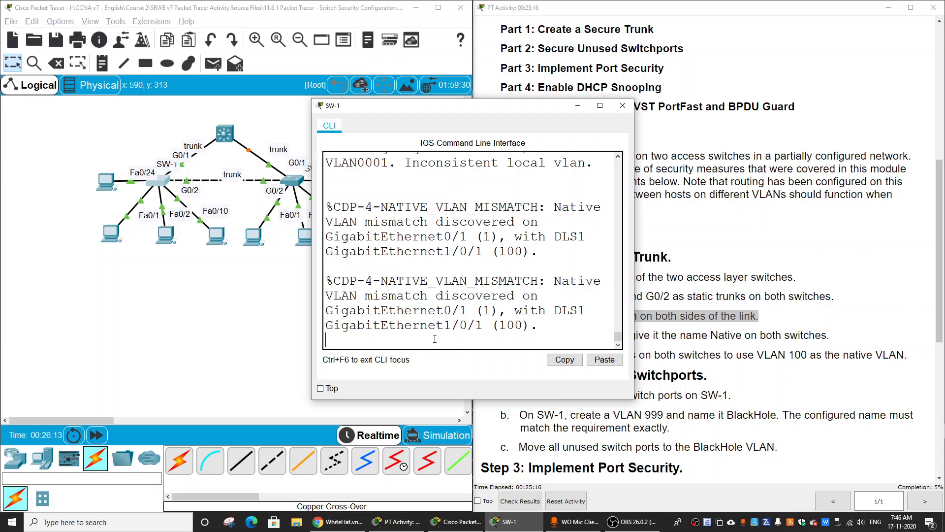
key(Return)
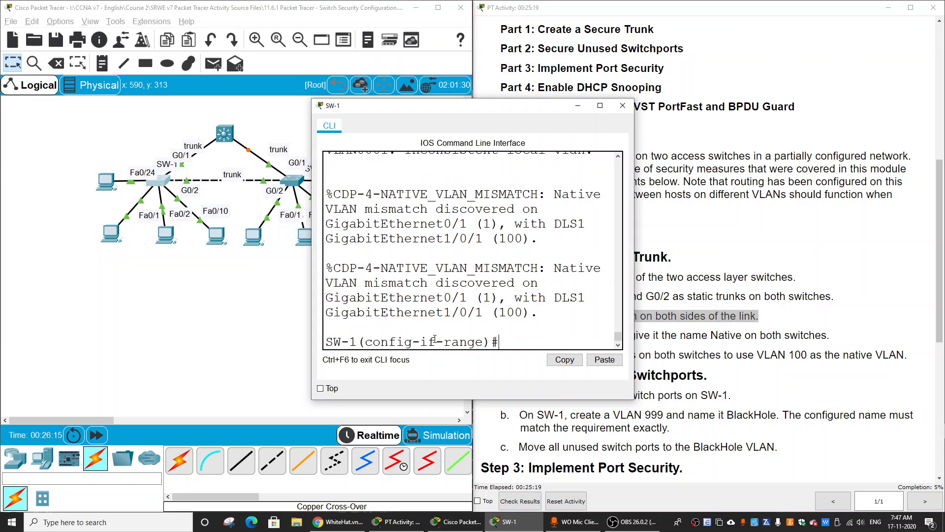
text(sw)
key(Tab)
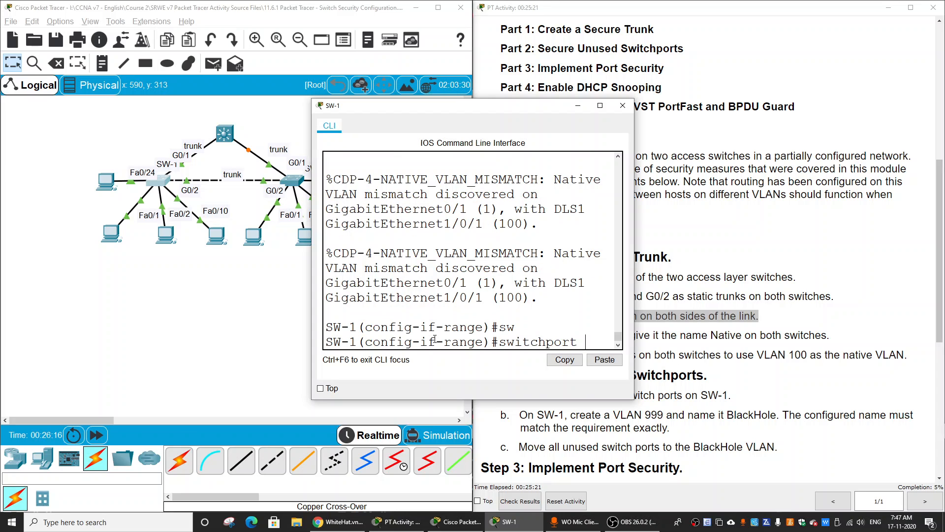
text(non)
key(Tab)
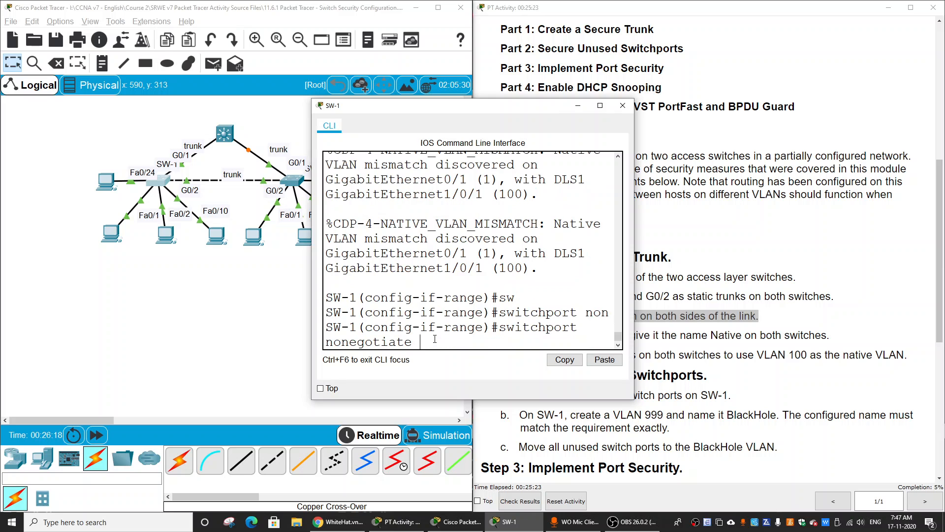
key(Return)
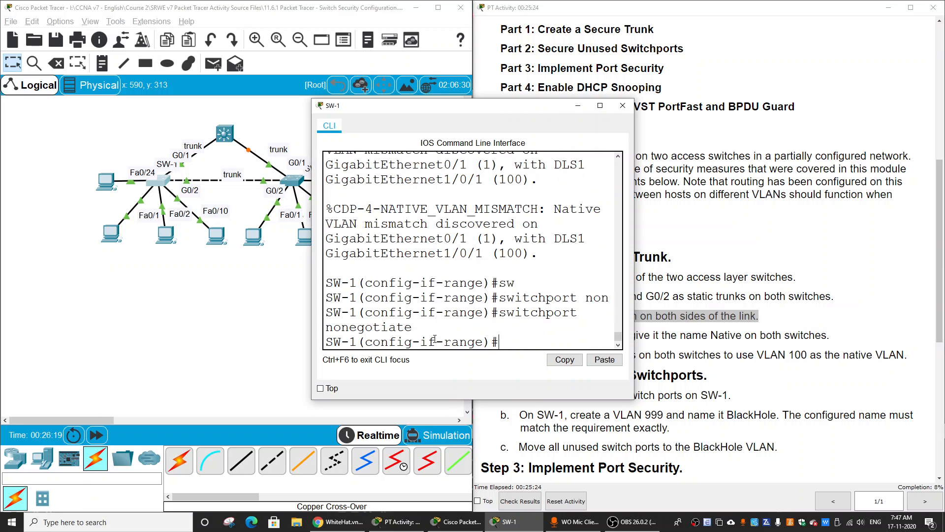
click(289, 309)
click(295, 183)
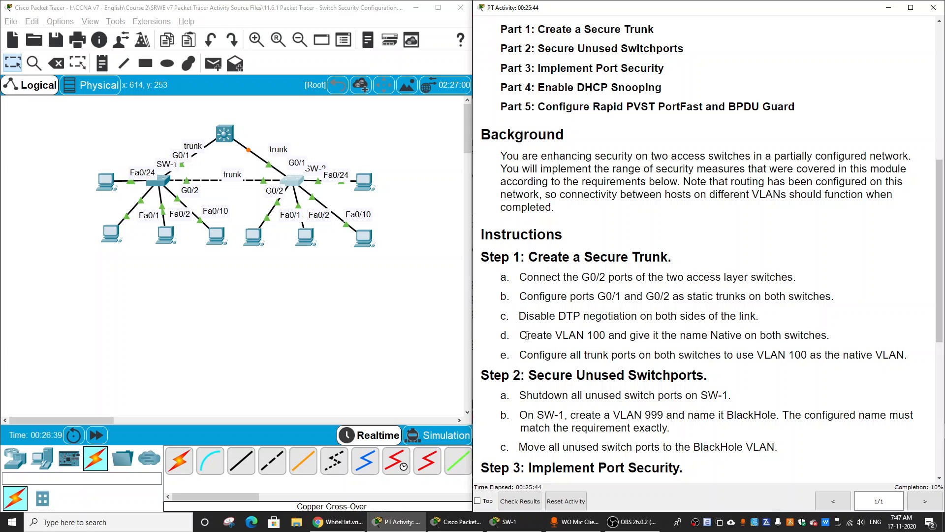
Check the VLAN requirement in the instructions, leave interface range configuration on SW-1 and create VLAN 100.
drag(520, 335, 603, 333)
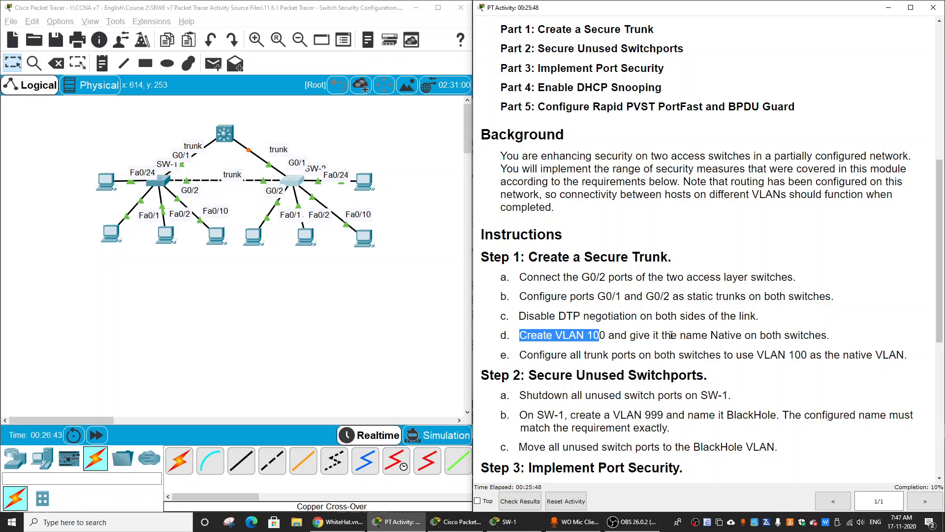
double_click(721, 335)
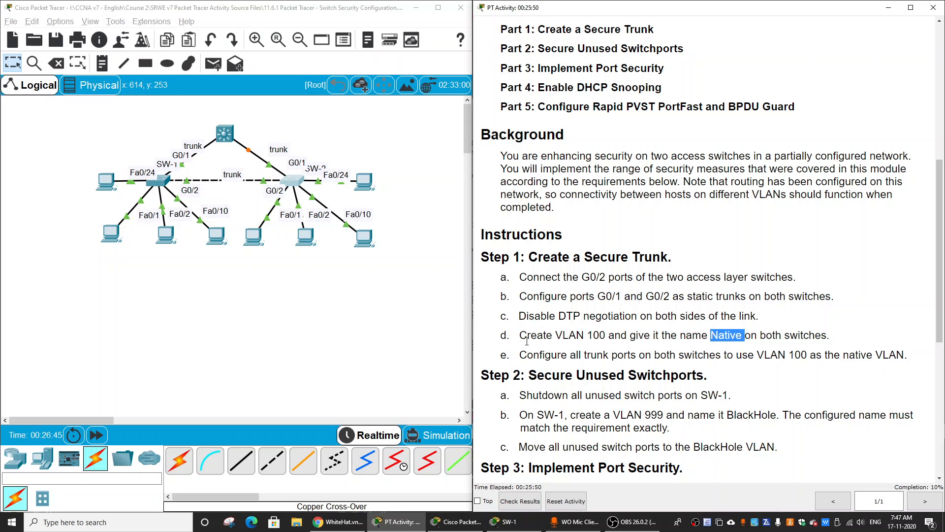
click(162, 183)
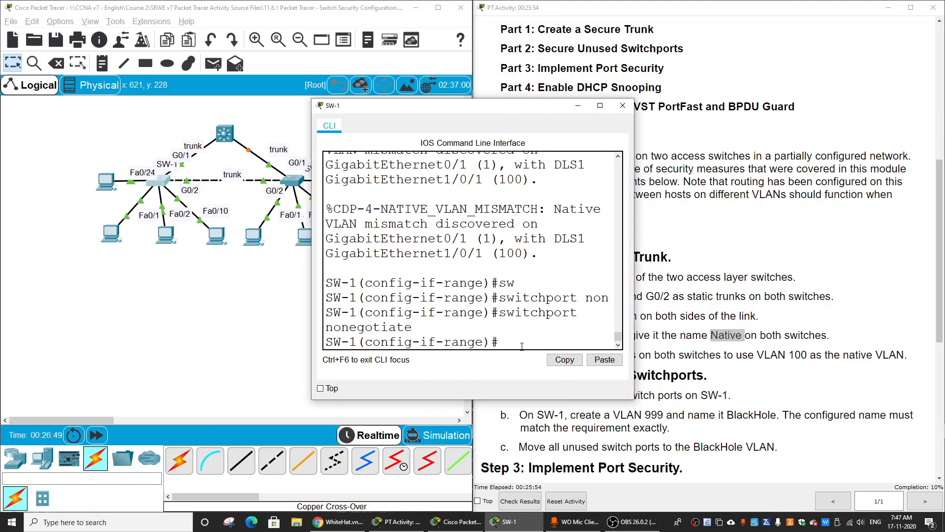
text(exit)
key(Return)
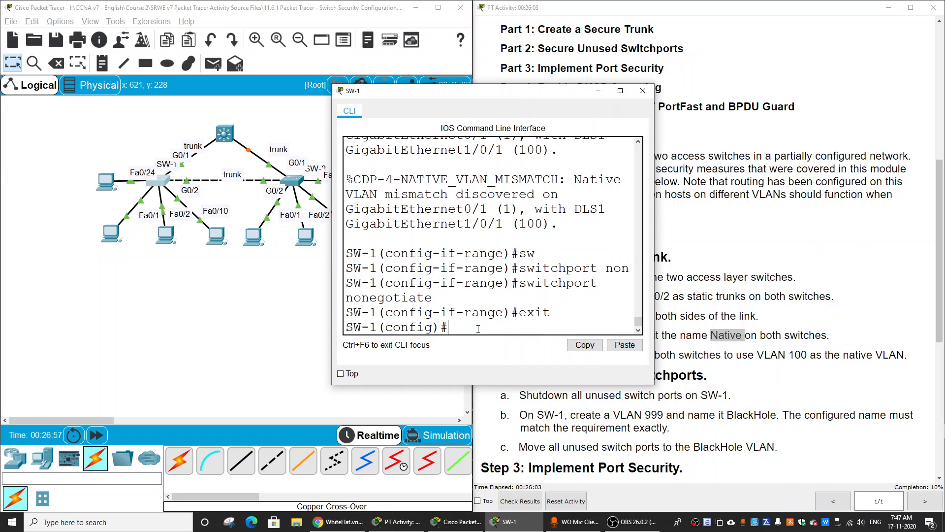
text(vlan 100)
key(Return)
Name VLAN 100 Native on SW-1 and return to global configuration mode.
key(Return)
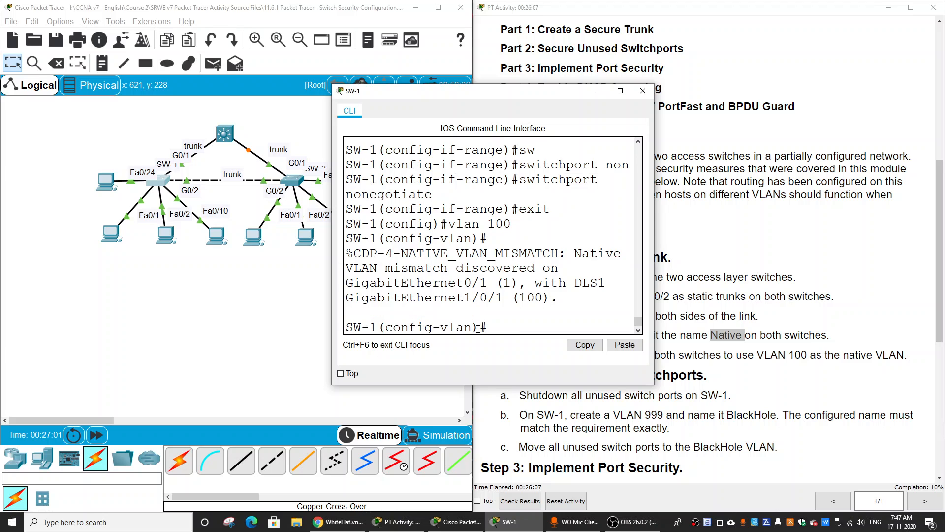
text(name Native)
key(Return)
click(292, 203)
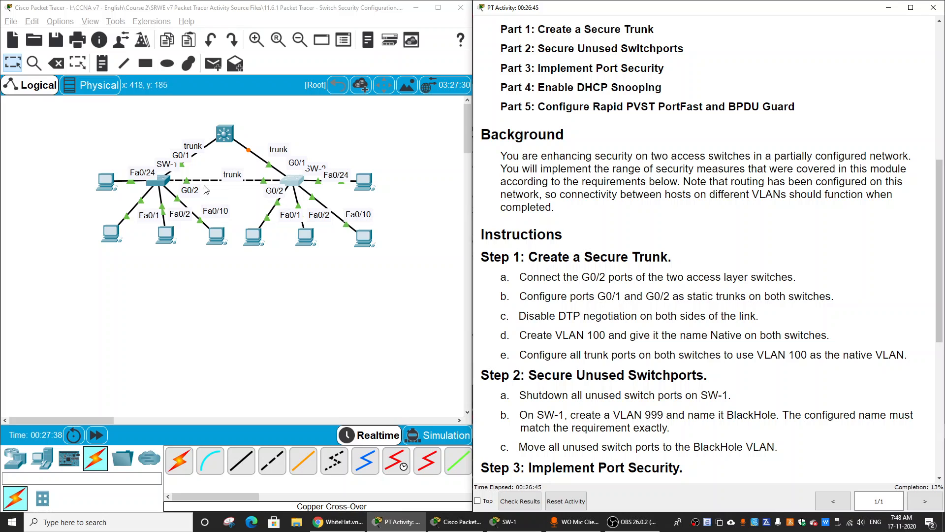
click(164, 182)
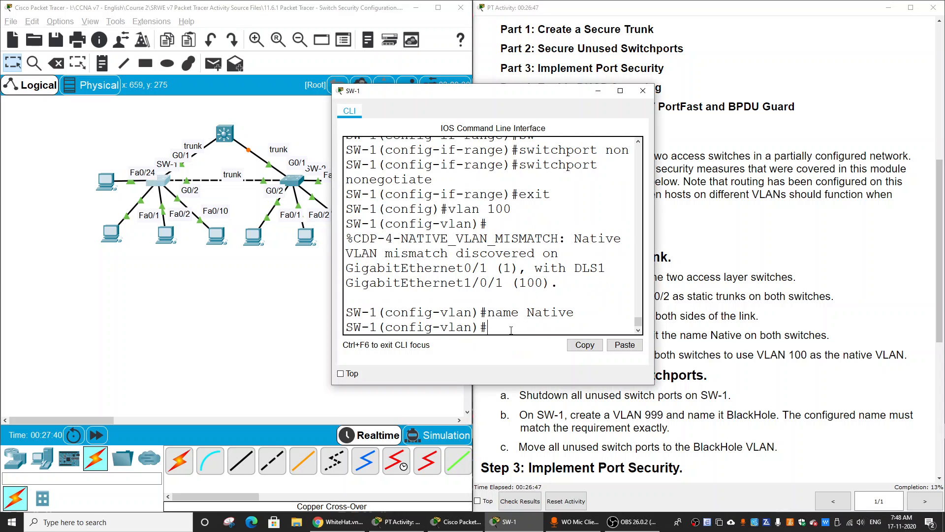
text(exit)
key(Return)
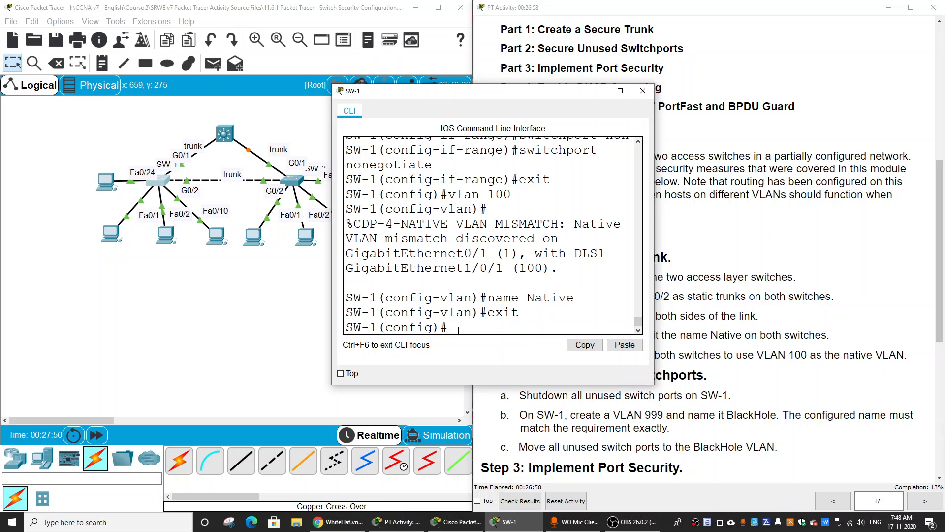
Set VLAN 100 as the native VLAN on SW-1's trunk interface range g0/1 - 2.
text(int ra g0/1 - 2)
key(Return)
text(sw)
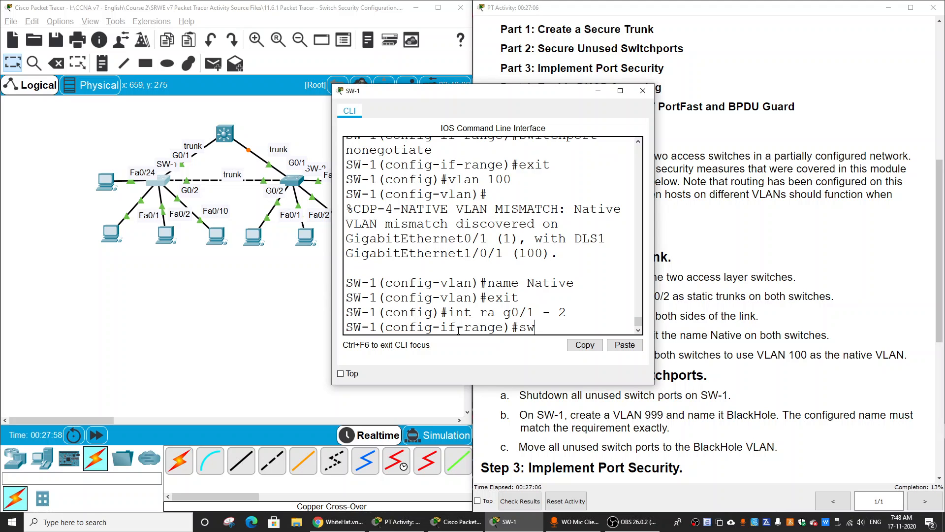
text( t)
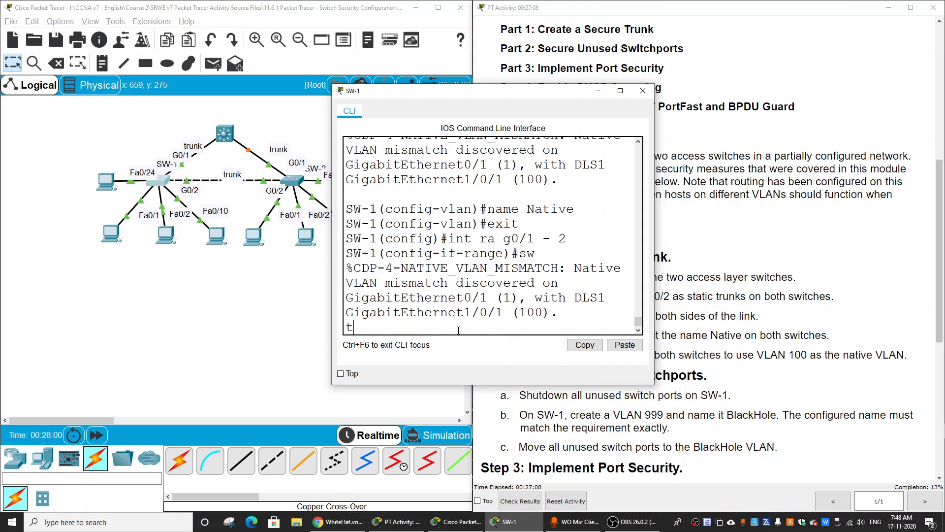
text(runk native vlan 100)
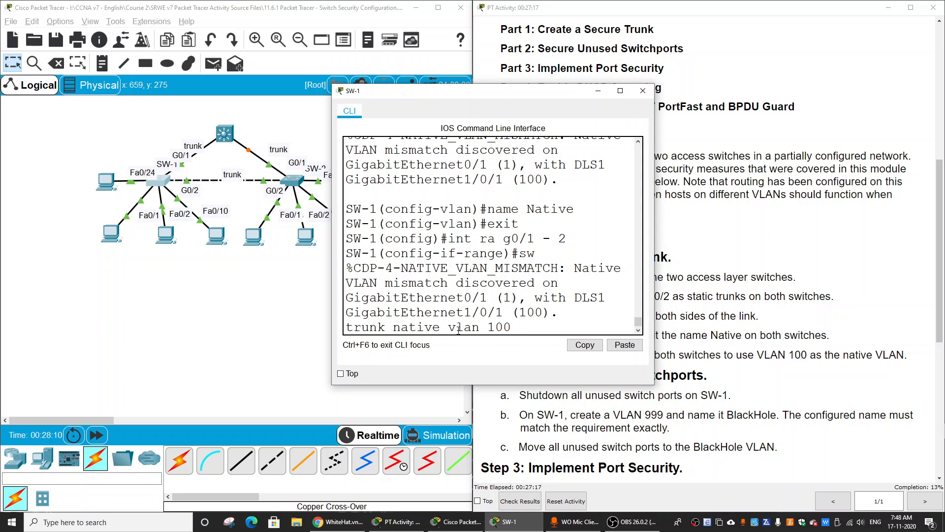
key(Return)
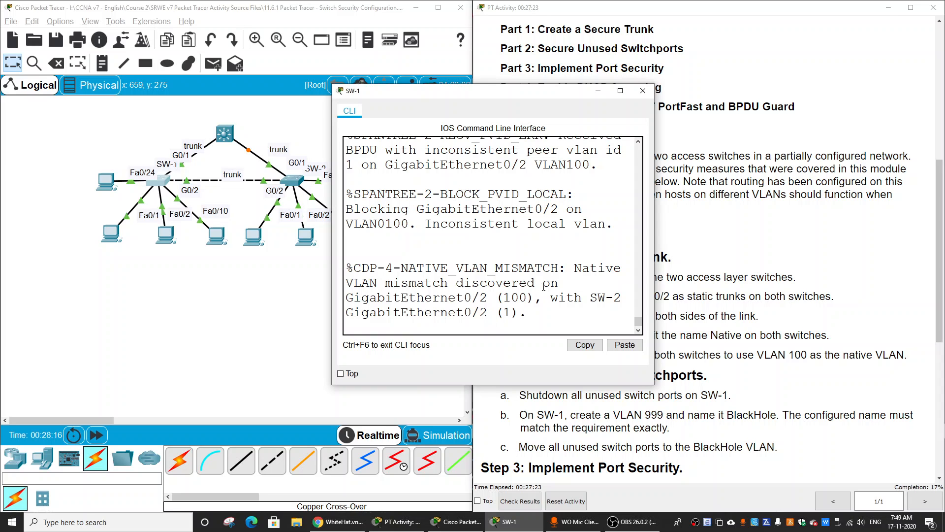
Examine the CDP native VLAN mismatch message on SW-1, comparing the VLANs reported for G0/2 on both switches.
drag(569, 266, 483, 296)
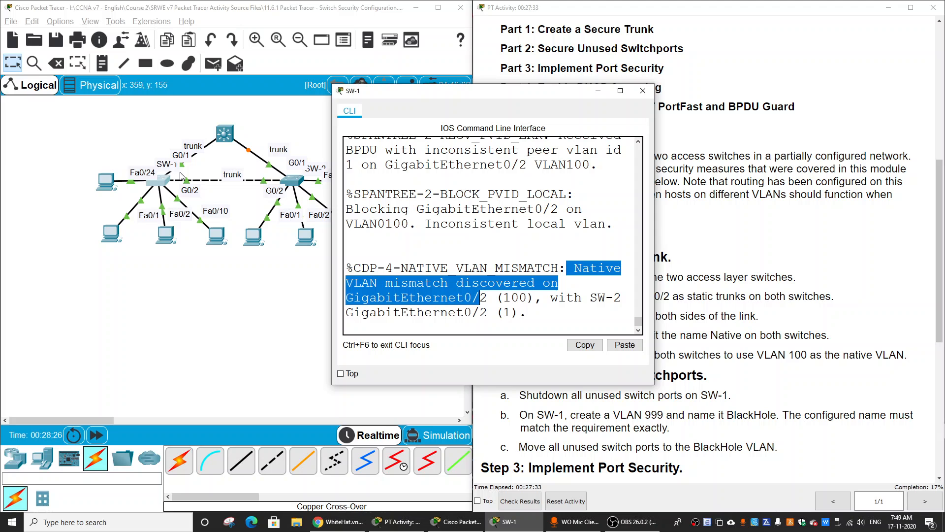
drag(596, 297, 624, 298)
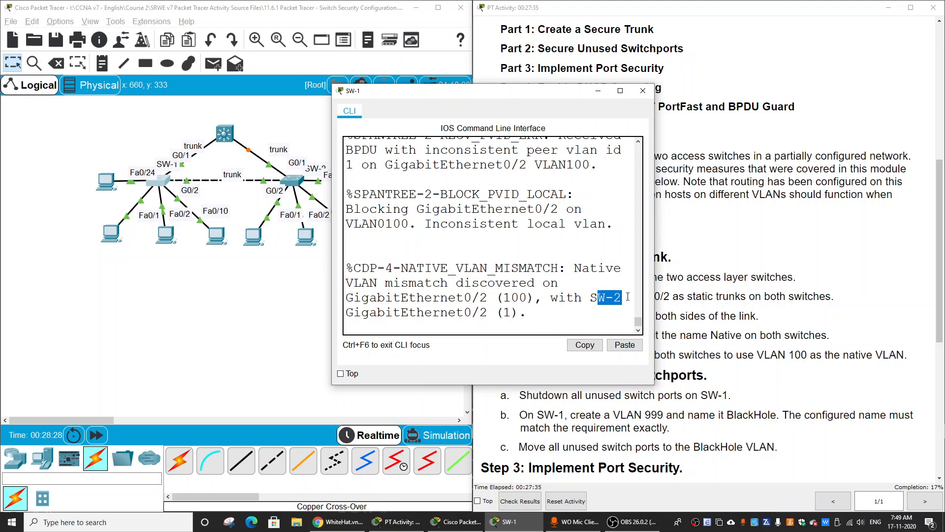
click(464, 325)
double_click(507, 312)
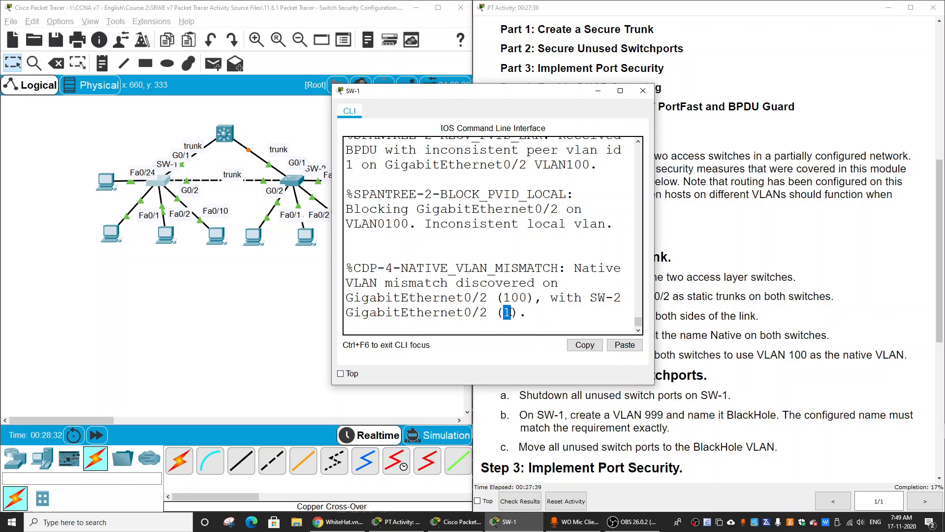
drag(503, 297, 526, 298)
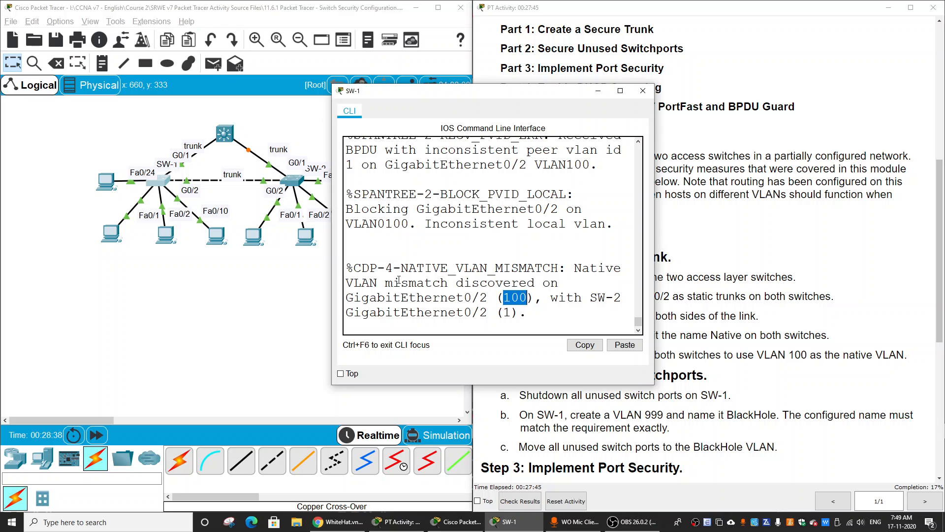
click(504, 313)
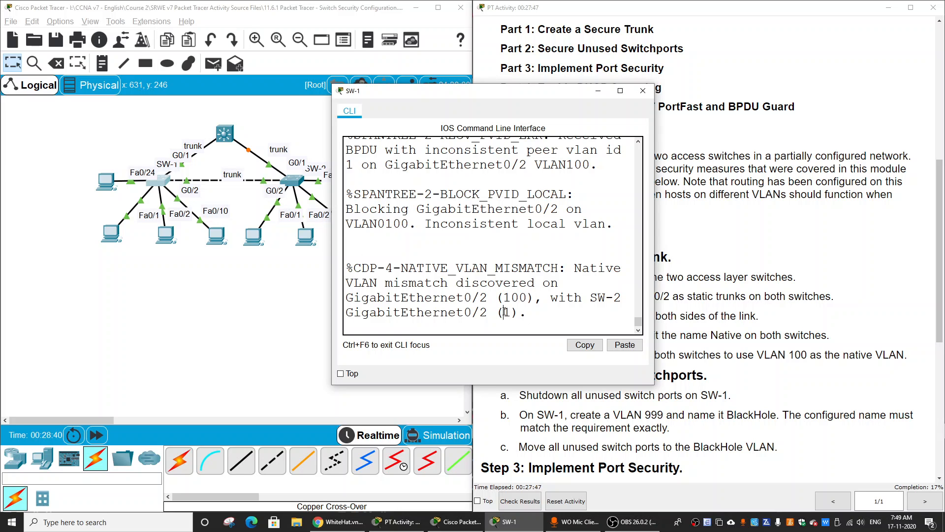
drag(504, 314, 510, 314)
click(504, 316)
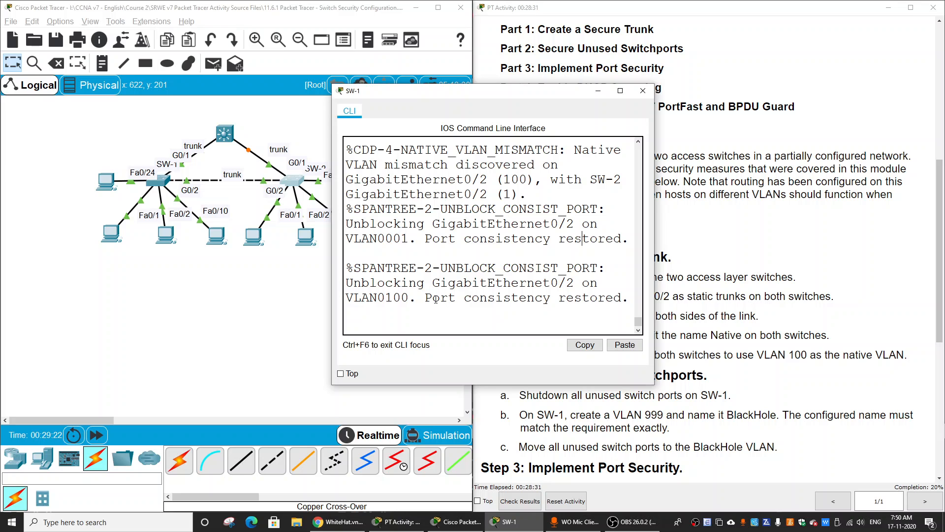
Review the spanning-tree port consistency messages for GigabitEthernet0/2 in SW-1's console.
drag(354, 268, 618, 302)
click(469, 307)
drag(349, 268, 596, 266)
click(516, 310)
drag(428, 302, 626, 302)
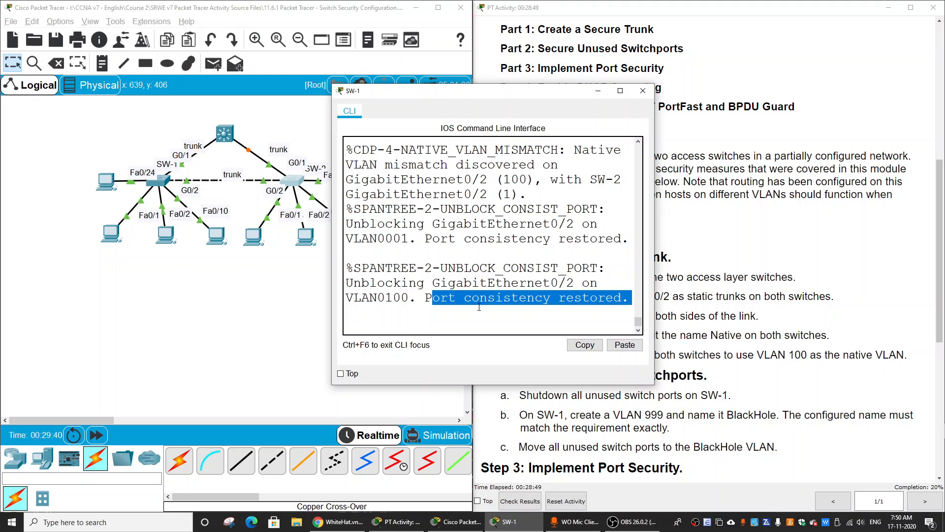
click(394, 270)
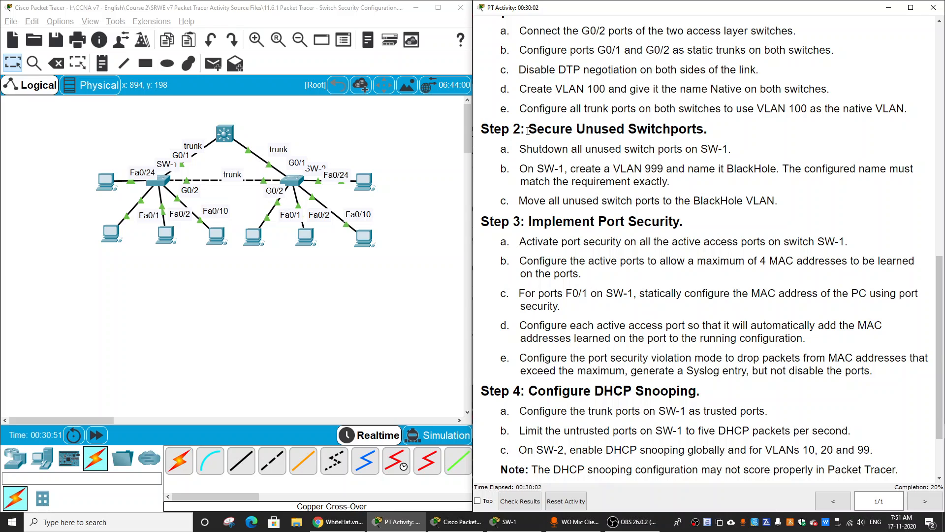
Read the instructions for securing unused switchports, including the VLAN 999 BlackHole requirement, and for implementing port security.
drag(527, 131, 718, 133)
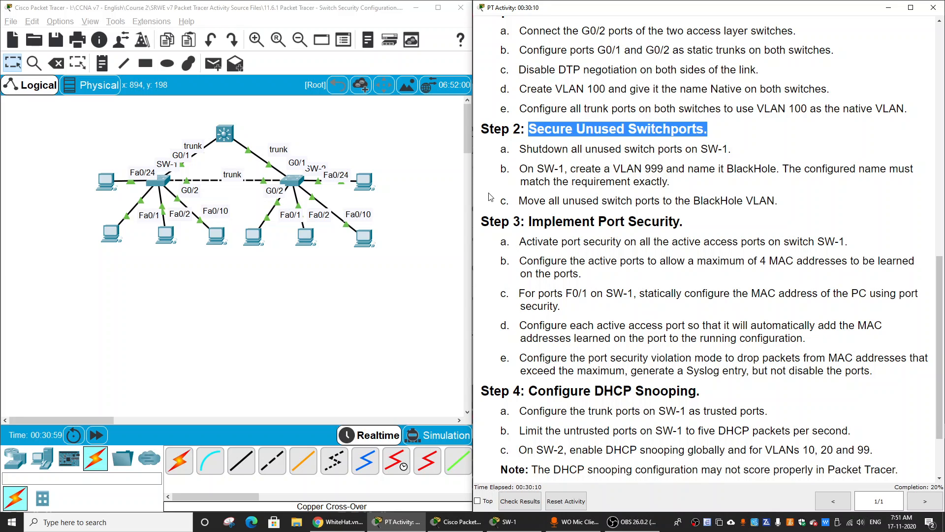
click(140, 280)
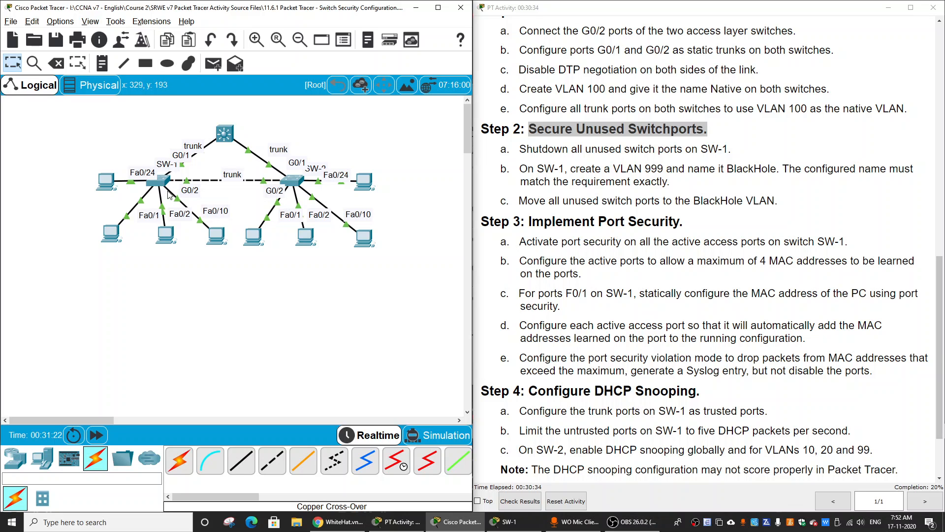
click(528, 176)
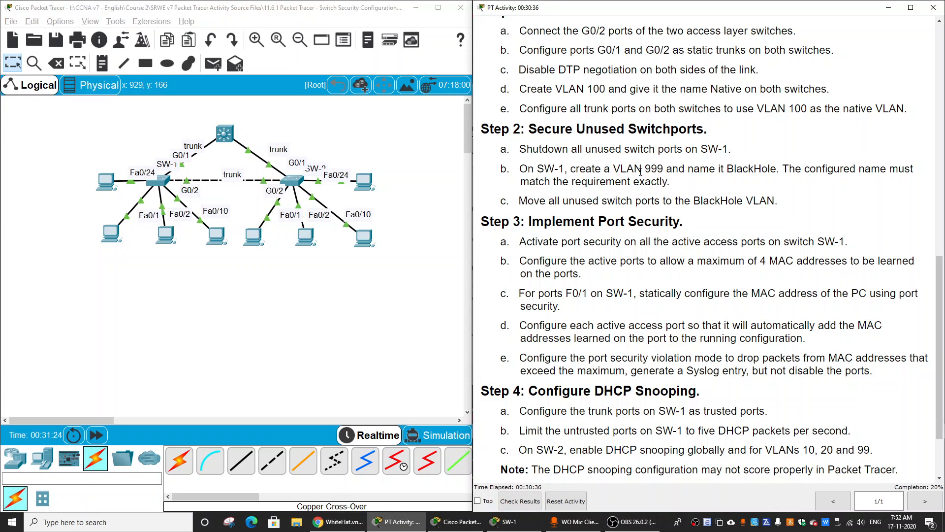
double_click(658, 169)
drag(729, 171, 778, 169)
click(755, 184)
scroll(619, 244, down, 3)
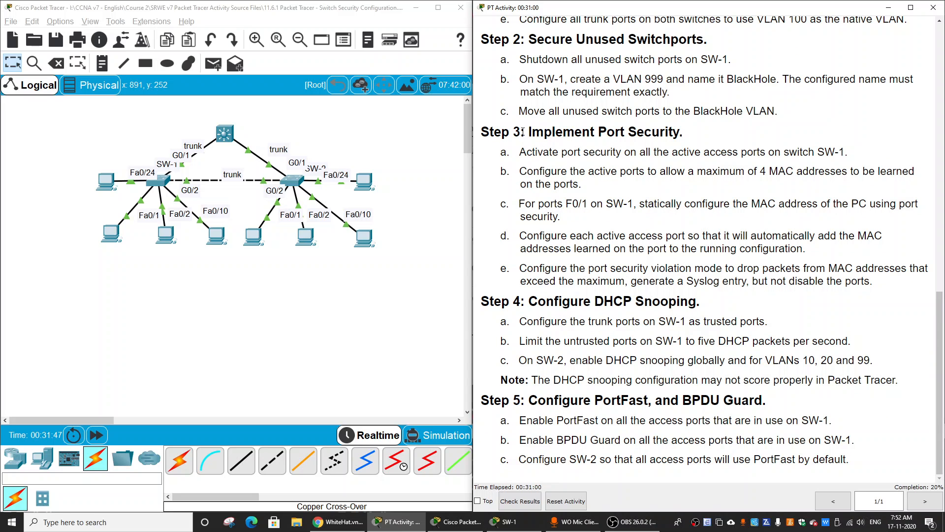
drag(523, 132, 731, 135)
click(731, 137)
Open the SW-1 command line and enter interface range configuration for fa0/1 - 2, fa0/10 and fa0/24.
click(162, 187)
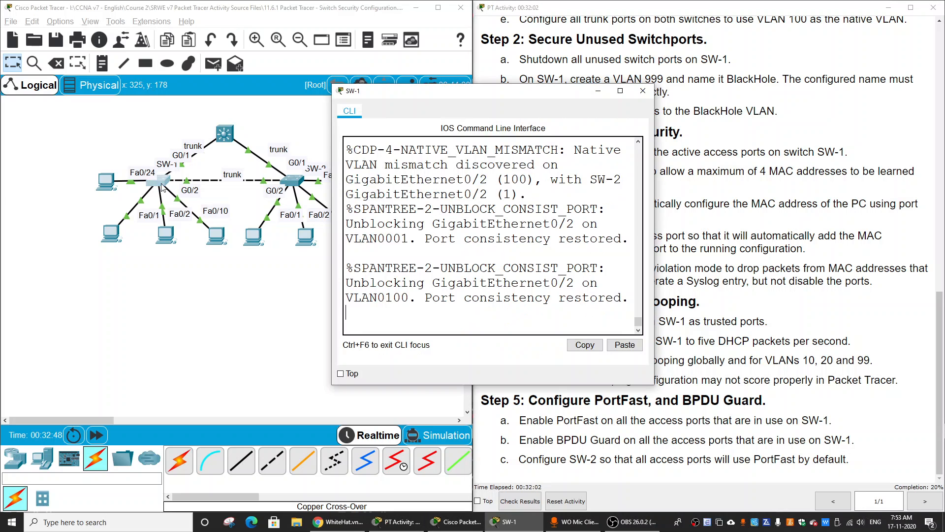
key(Return)
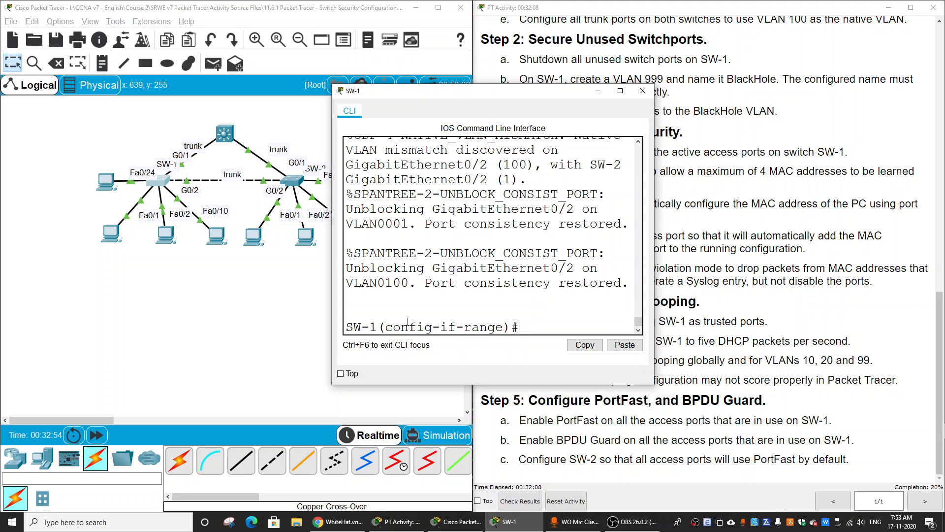
text(int range fa0/1)
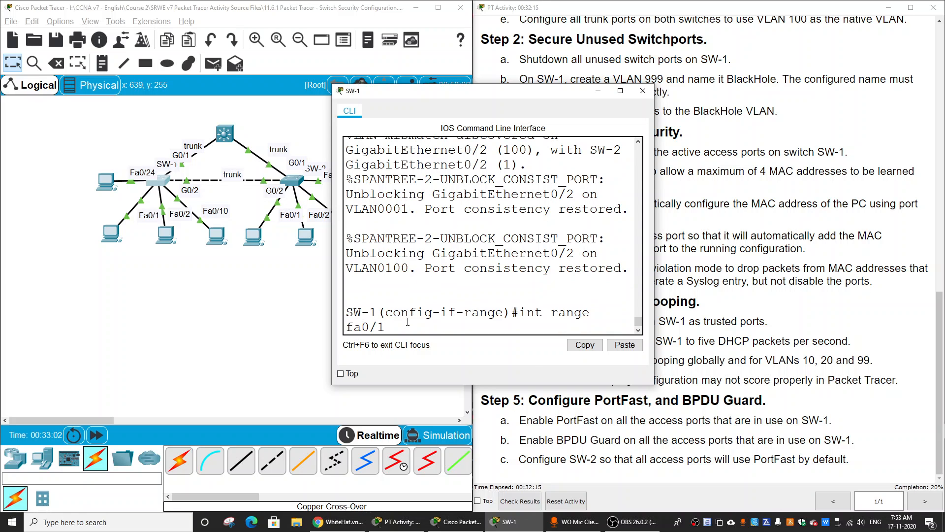
text(2, fa0/10, fa0/24)
key(Return)
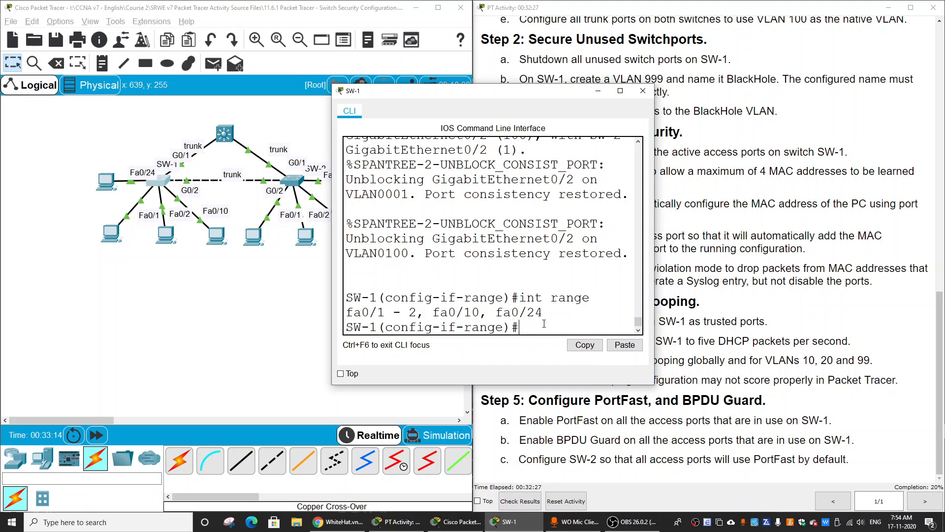
Try to activate port security on the selected SW-1 access ports with the command sw portsecurity.
text(sw portsecurity)
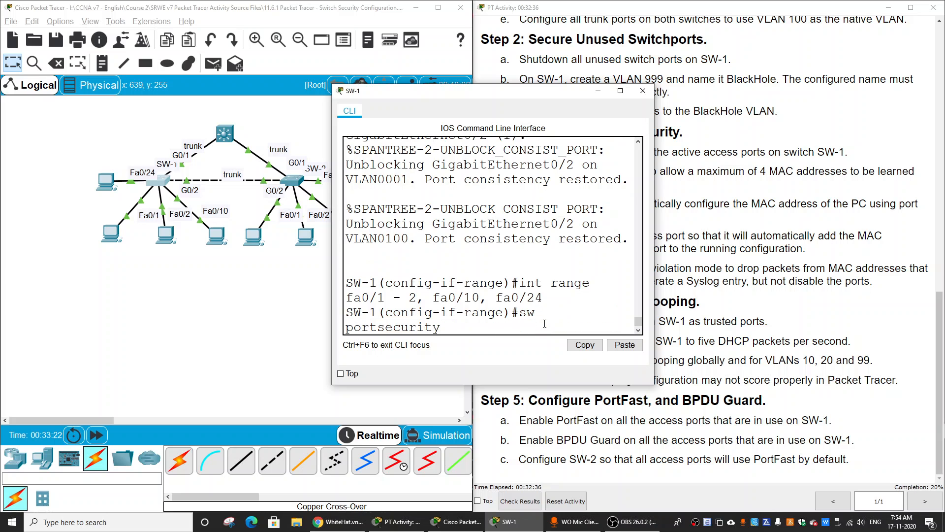
key(Return)
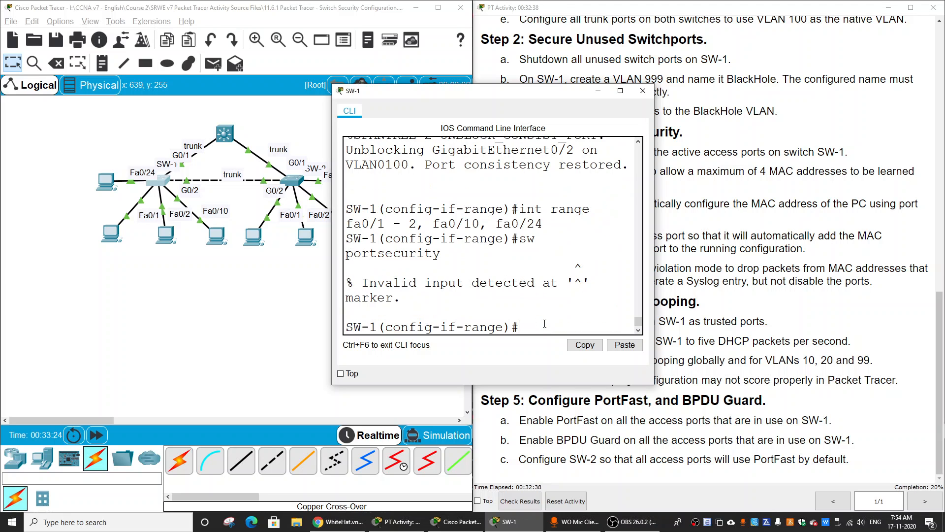
Enable port security on SW-1's fa0/1 - 2, fa0/10 and fa0/24 with switchport port-security.
key(Up)
key(BackSpace)
key(BackSpace)
key(BackSpace)
key(BackSpace)
key(BackSpace)
key(BackSpace)
key(BackSpace)
key(BackSpace)
key(BackSpace)
key(BackSpace)
key(BackSpace)
key(BackSpace)
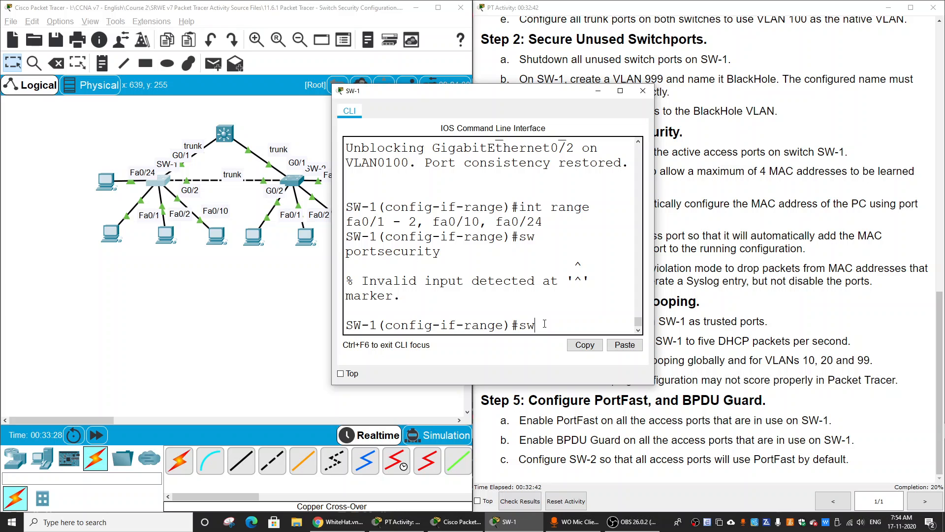
key(Tab)
text(po)
key(Tab)
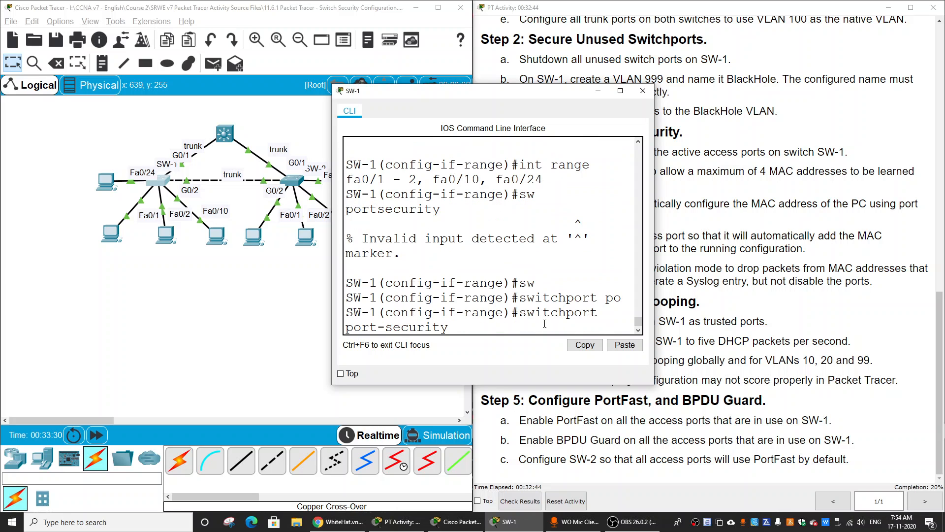
key(Return)
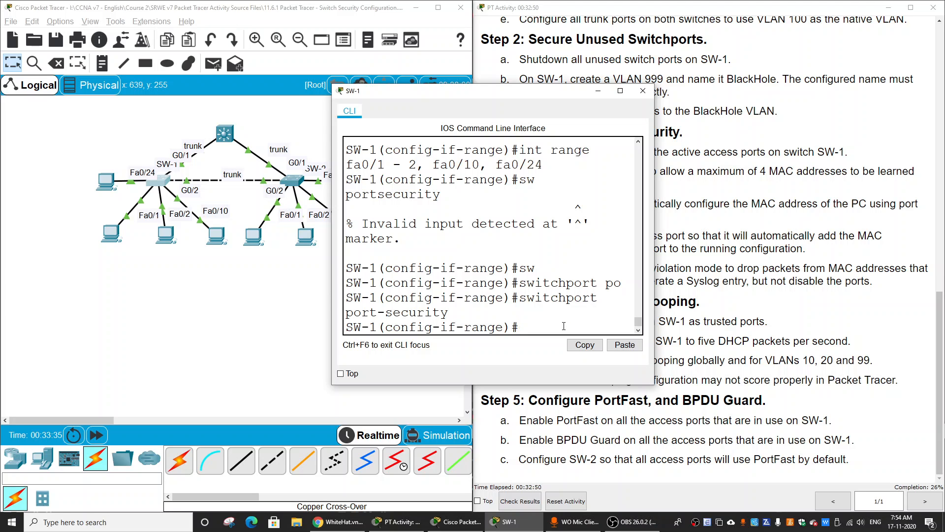
Display SW-1's running configuration in a maximized command line window and page to the first FastEthernet interfaces.
text(do show run)
key(Return)
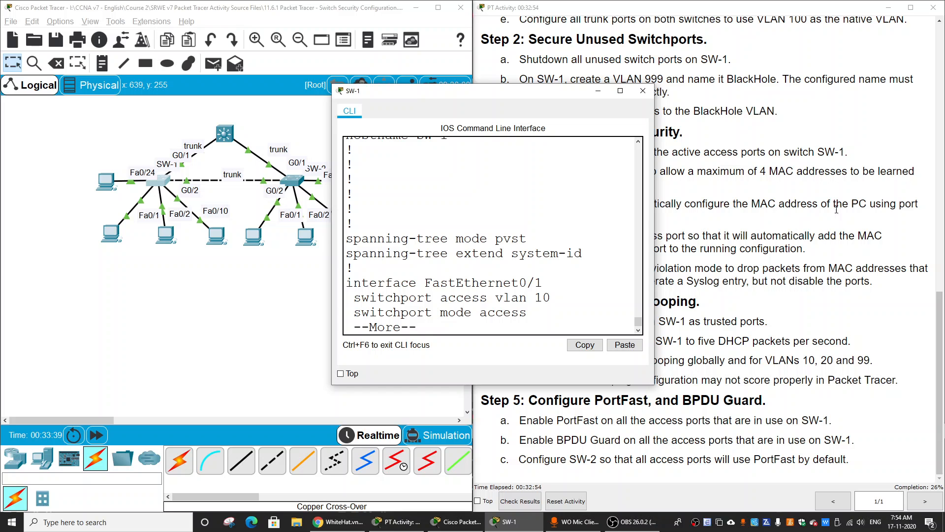
click(620, 90)
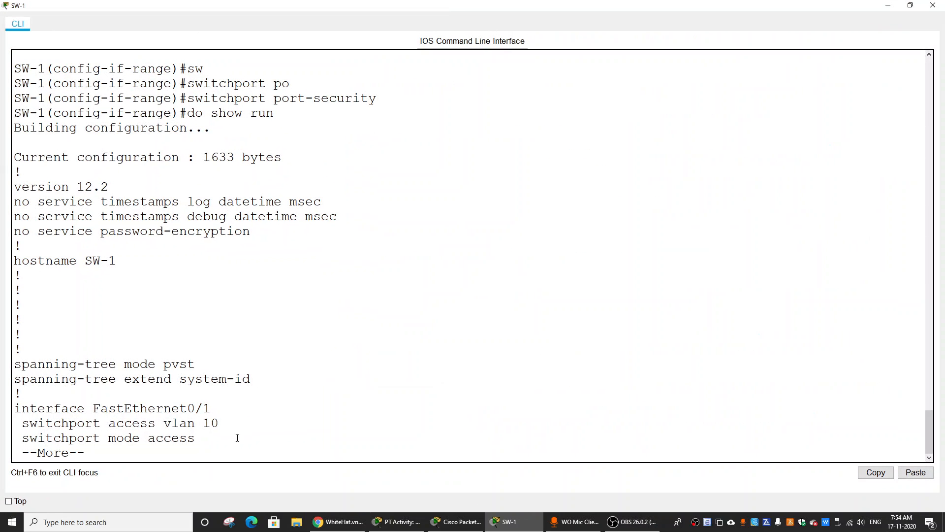
key(Return)
key(Return)
key(Return)
key(Return)
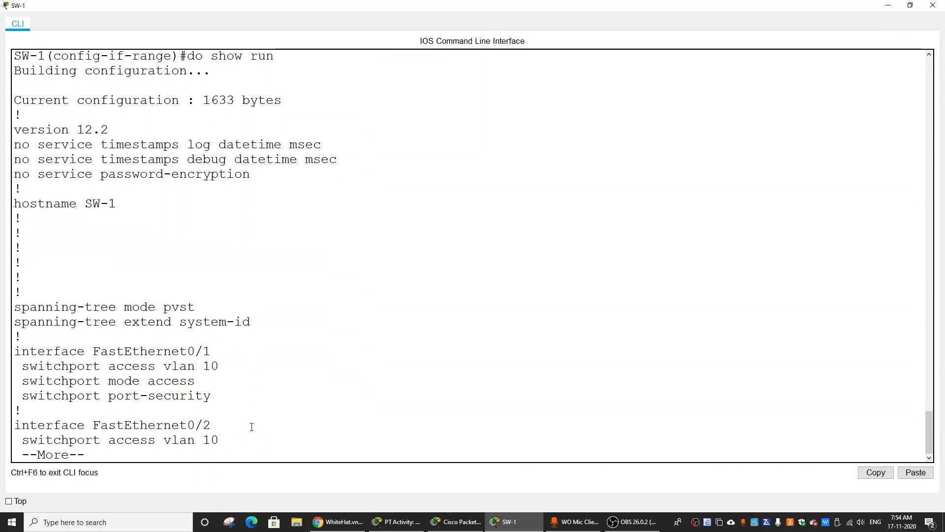
key(Return)
key(Return)
key(Return)
key(Return)
key(Return)
key(Return)
key(Return)
key(Return)
key(Return)
key(Return)
key(Return)
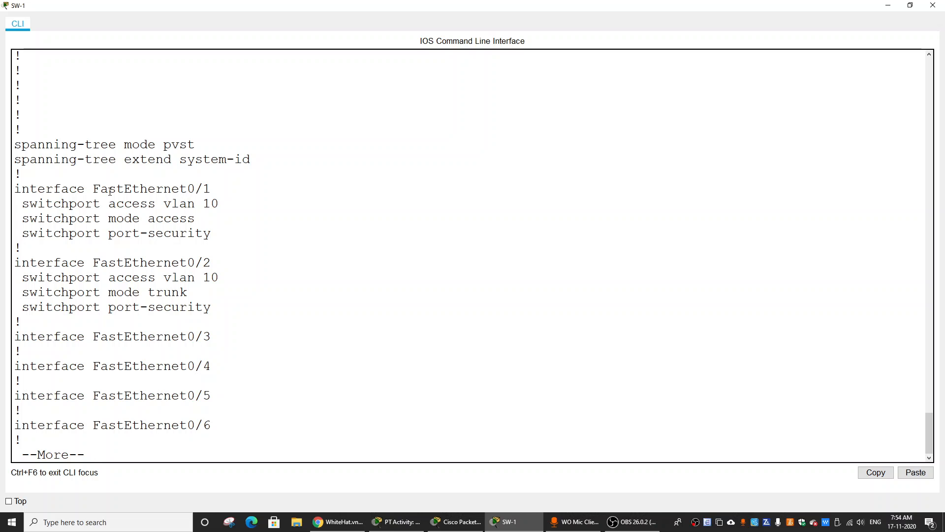
Examine the port security settings under FastEthernet0/1, FastEthernet0/2 and FastEthernet0/10 in SW-1's running configuration.
drag(25, 188, 238, 305)
click(55, 320)
drag(22, 307, 229, 303)
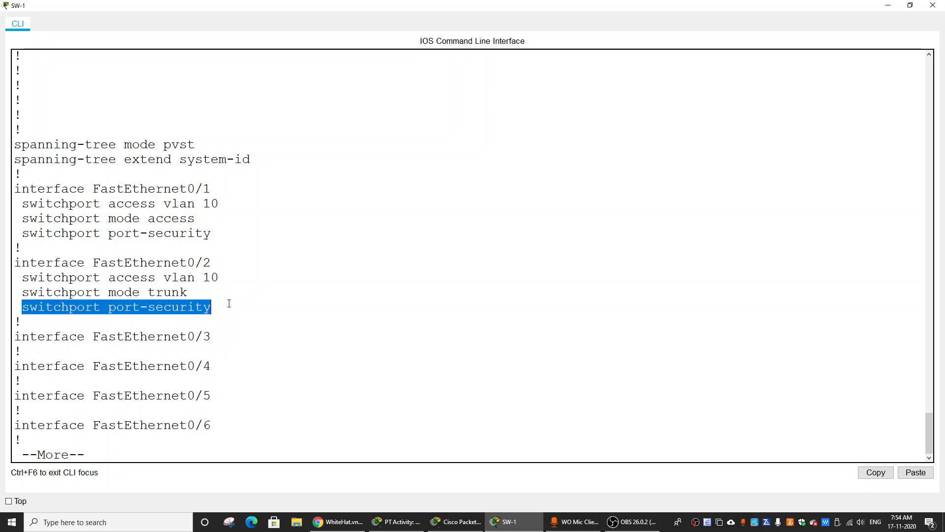
click(249, 316)
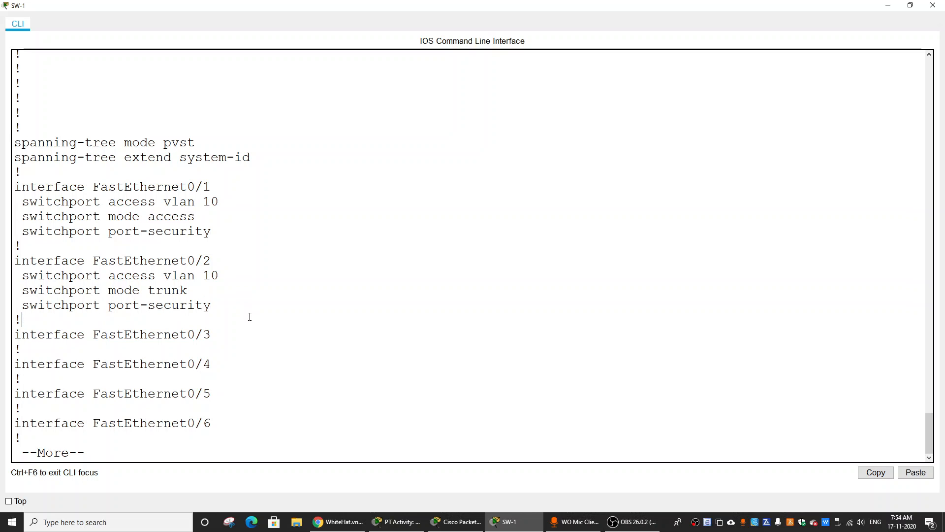
key(Return)
key(Return)
key(Return)
key(Return)
key(Return)
key(Return)
key(Return)
key(Return)
key(Return)
key(Return)
key(Return)
key(Return)
key(Return)
key(Return)
key(Return)
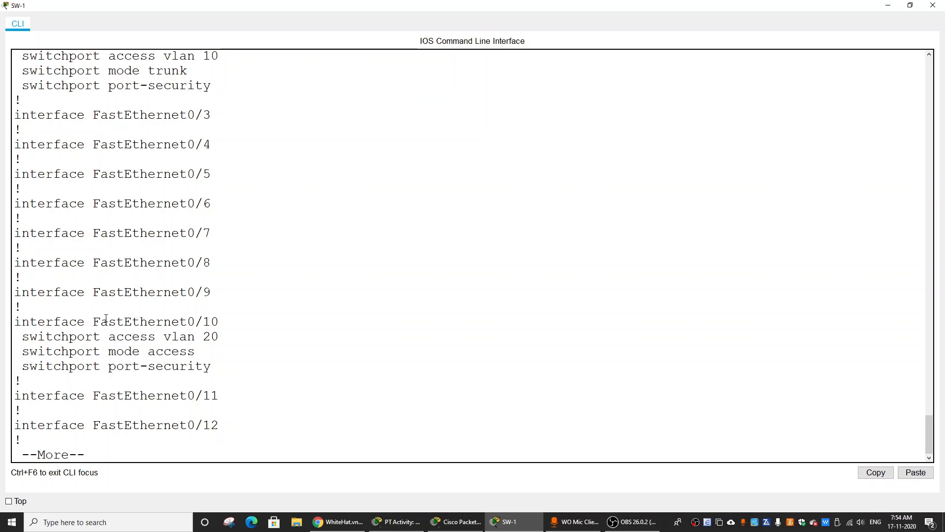
drag(108, 322, 246, 320)
drag(38, 367, 246, 368)
click(351, 385)
Page through the running configuration to FastEthernet0/24 and check its port security settings.
key(Return)
key(Return)
key(Return)
key(Return)
key(Return)
key(Return)
key(Return)
key(Return)
key(Return)
key(Return)
key(Return)
key(Return)
key(Return)
key(Return)
key(Return)
key(Return)
key(Return)
key(Return)
key(Return)
key(Return)
key(Return)
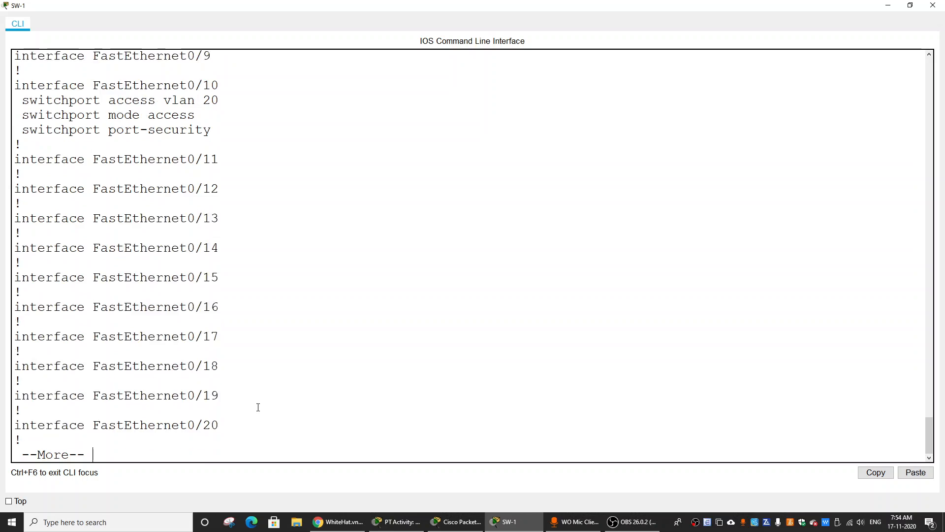
key(Return)
key(Return)
key(Return)
key(Return)
key(Return)
key(Return)
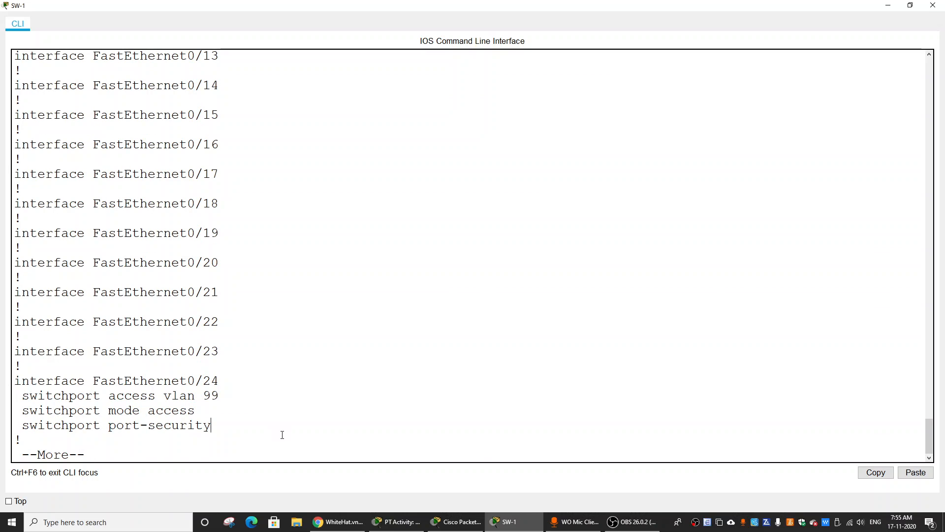
Check the activity instructions, reopen SW-1's command line maximized, and quit the running configuration listing.
key(alt+Tab)
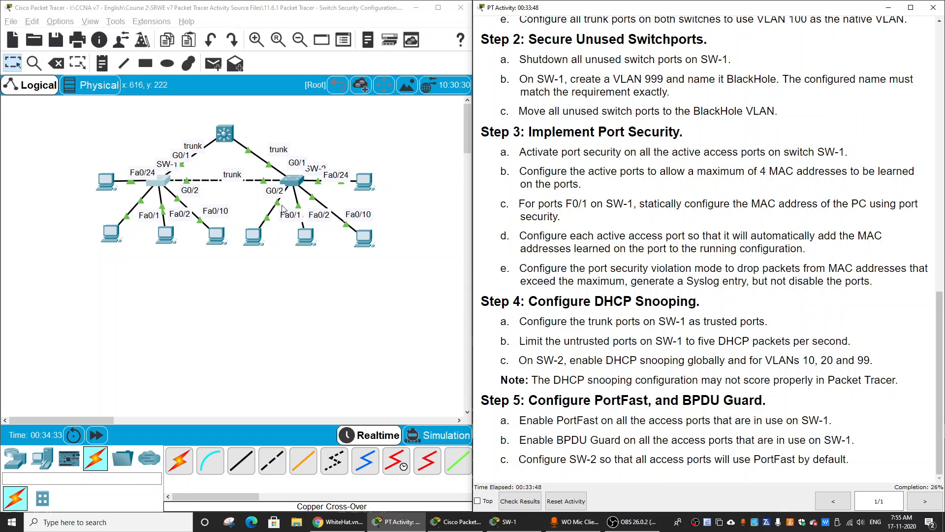
click(162, 183)
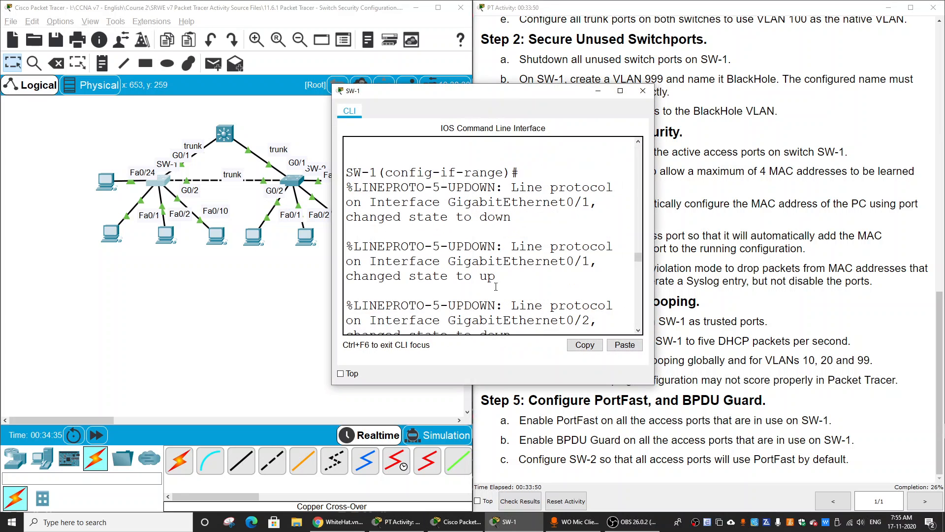
click(620, 90)
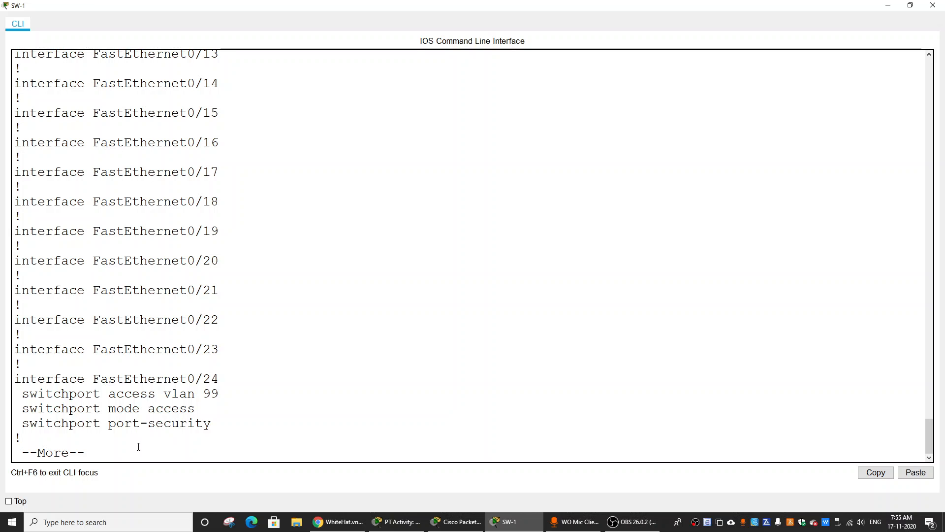
key(Return)
key(q)
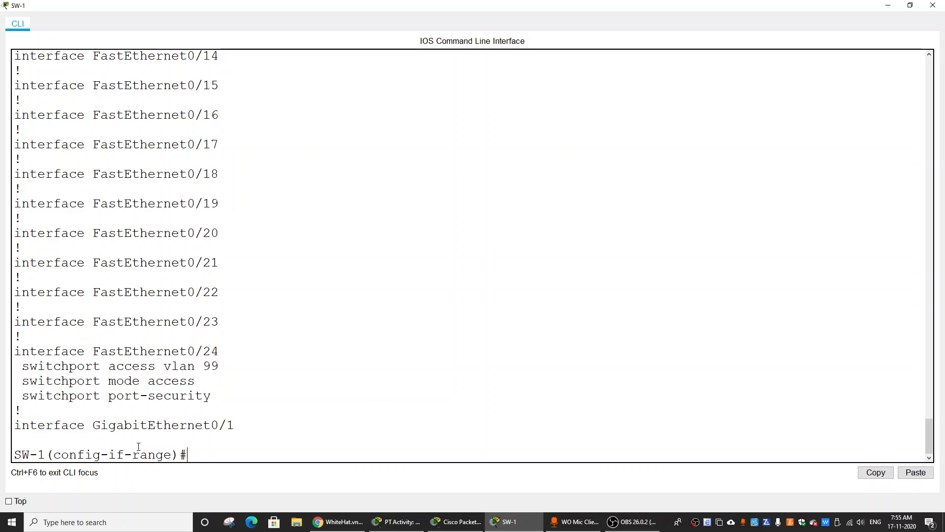
key(Return)
key(Return)
Begin a switchport port-security command for the selected interface range and list the options available for it.
text(s)
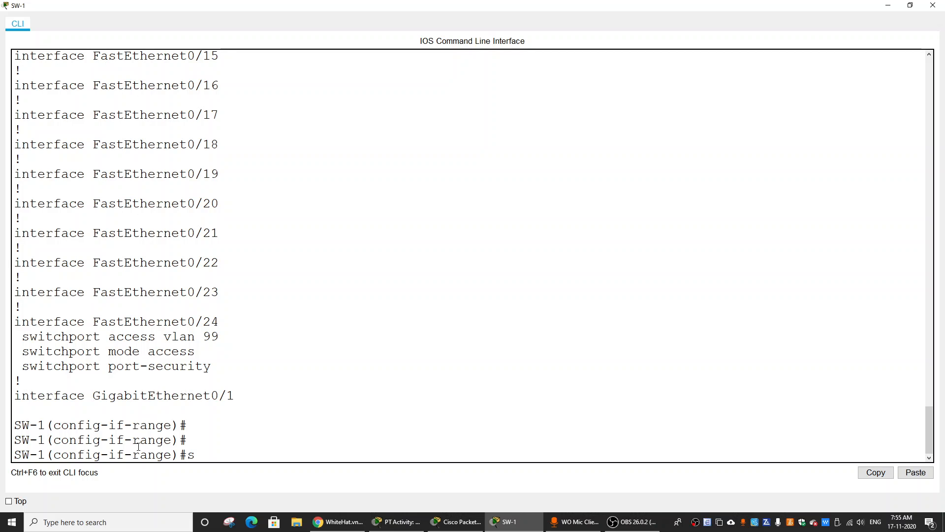
text(w)
key(Tab)
text(p)
key(Tab)
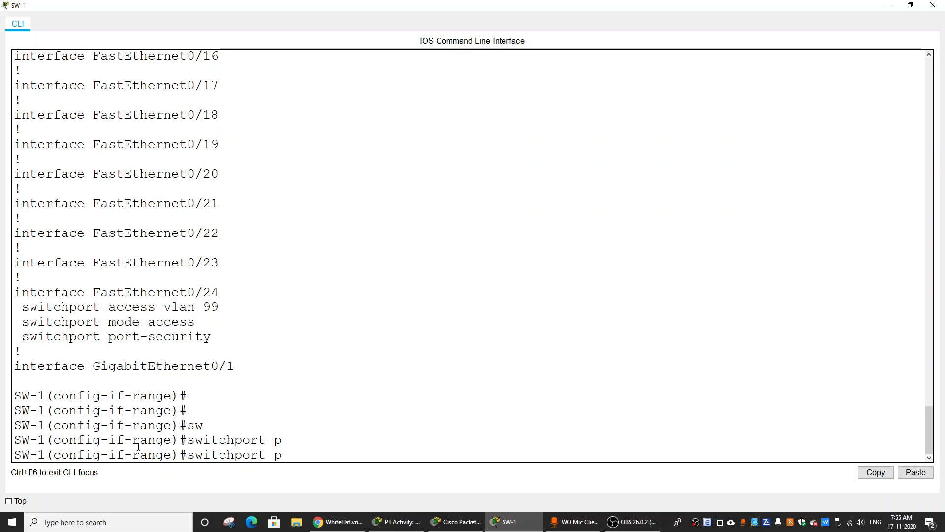
text(ort)
key(Tab)
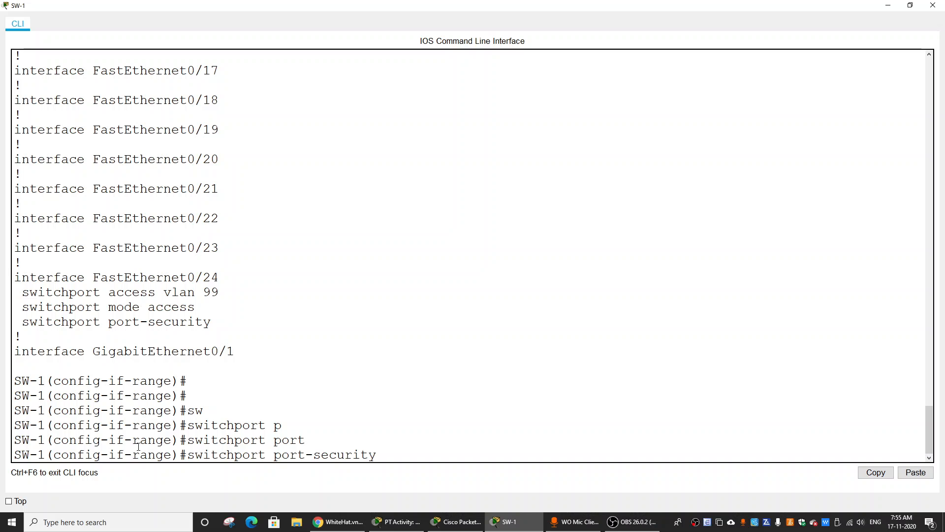
text(ma)
key(Tab)
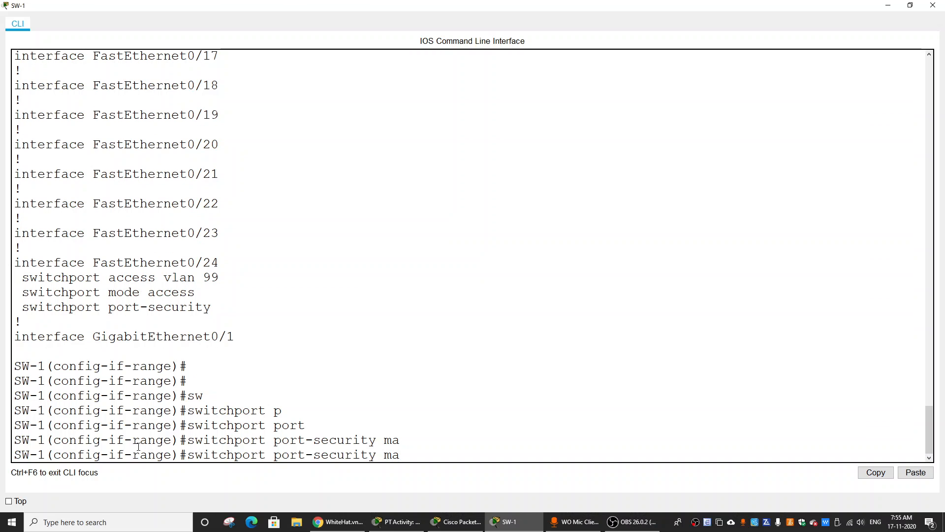
key(BackSpace)
key(BackSpace)
text(?)
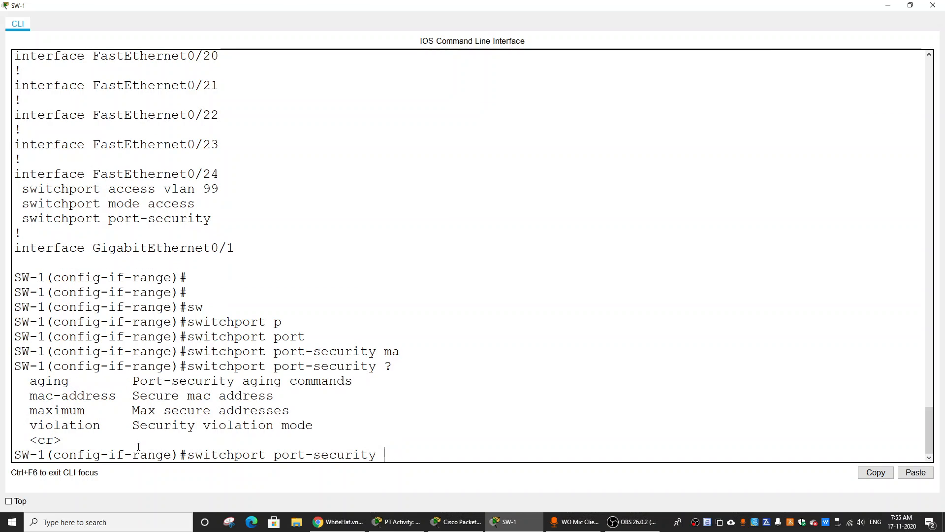
text(maxi)
Limit the selected SW-1 access ports to 4 learned MAC addresses with switchport port-security maximum 4.
key(Tab)
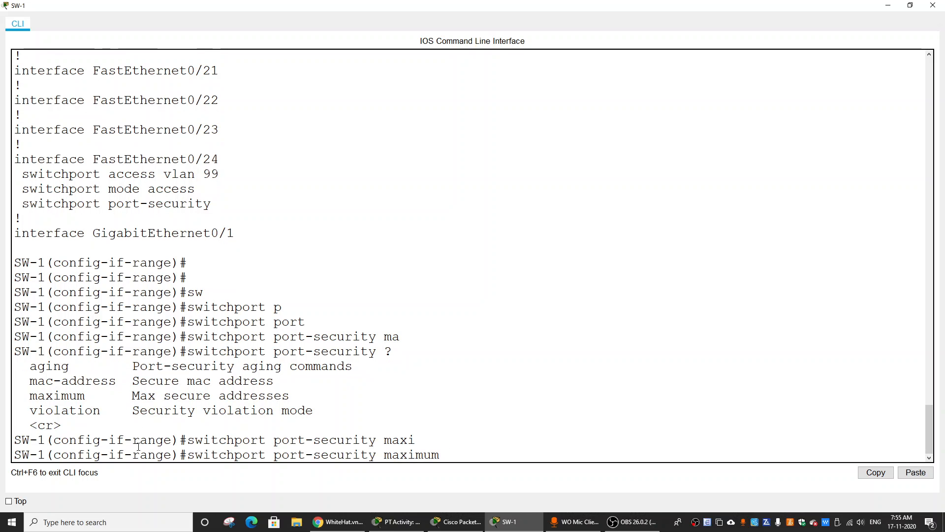
text(4)
key(Return)
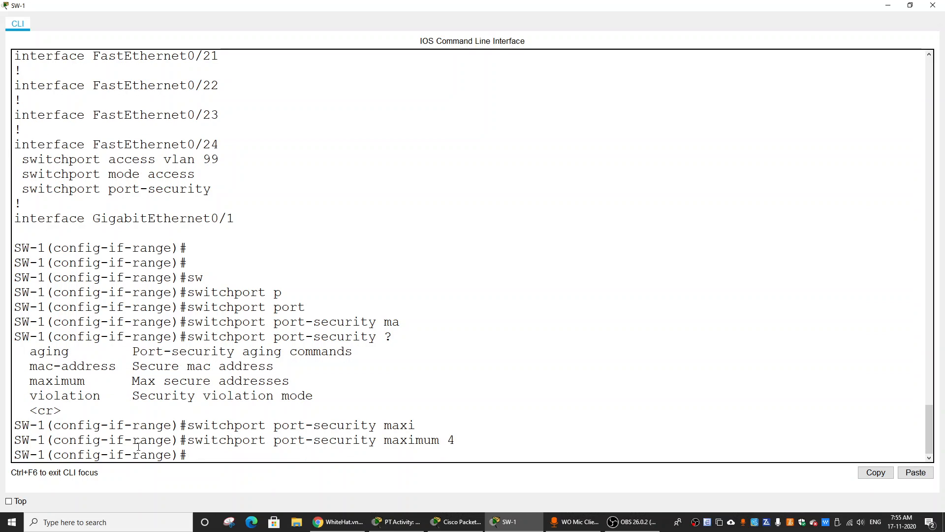
Read the static MAC address requirement for port F0/1 on SW-1 and locate the PC connected to that port.
key(alt+Tab)
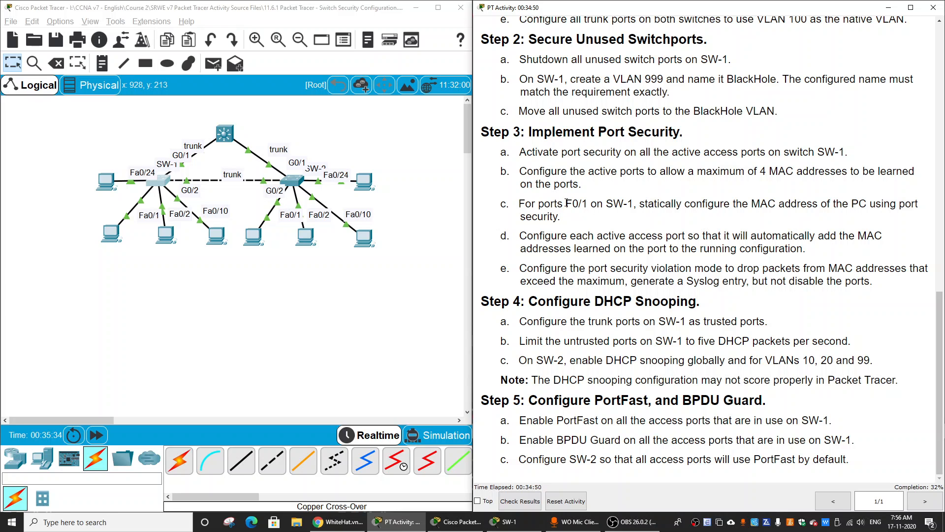
drag(566, 204, 588, 203)
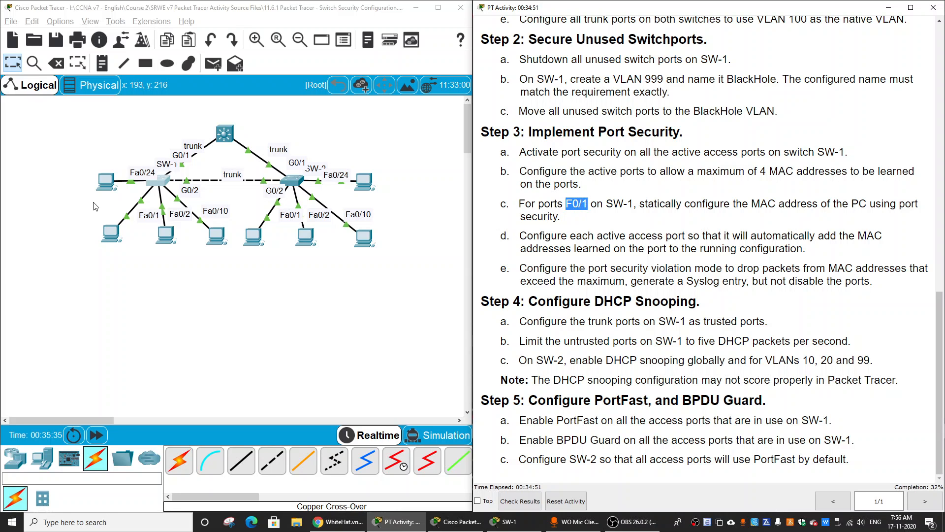
click(653, 235)
drag(82, 214, 128, 256)
click(130, 266)
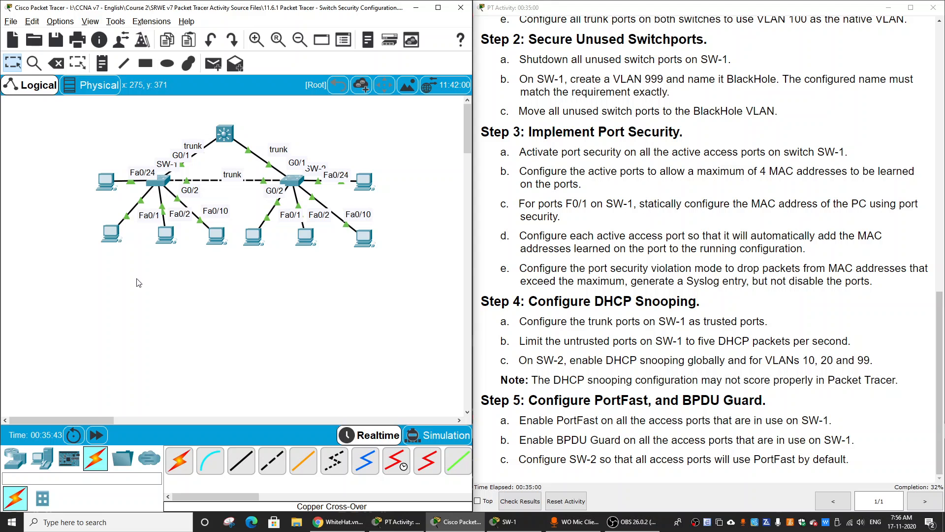
Look for the MAC address in PC1's IP configuration, including its interface list, and close the PC1 window.
click(118, 241)
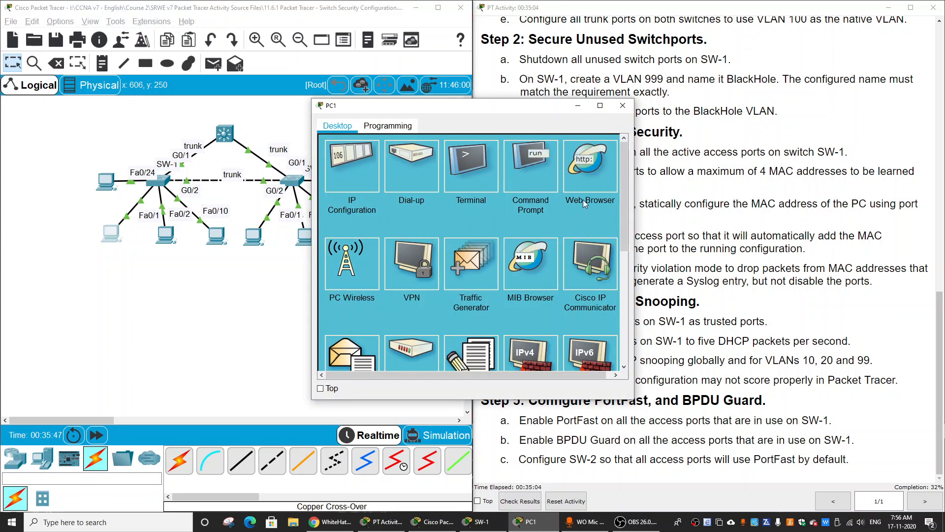
click(372, 184)
click(615, 149)
click(390, 127)
click(349, 128)
click(376, 164)
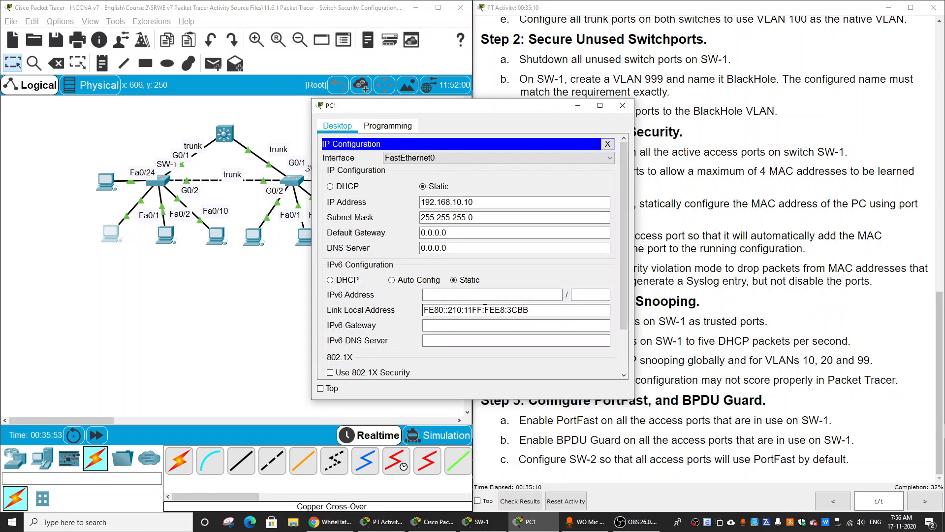
click(585, 157)
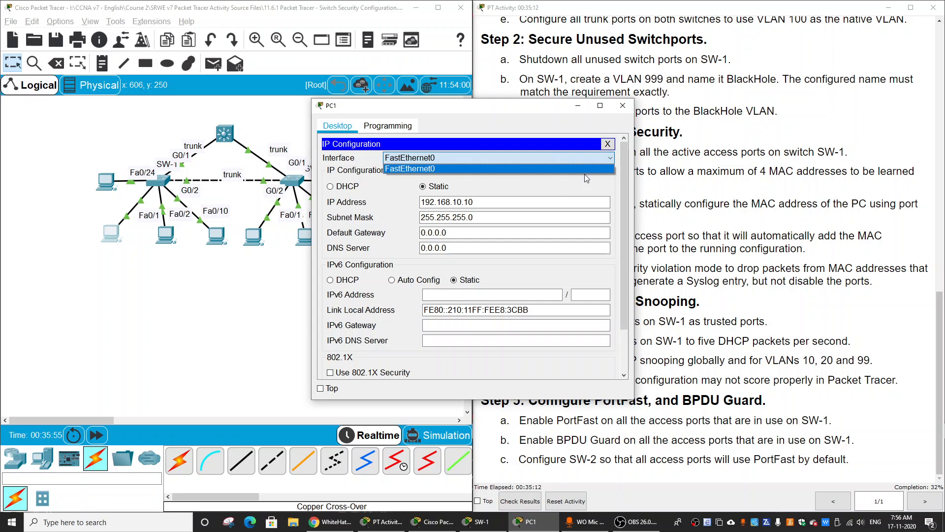
click(608, 144)
click(608, 143)
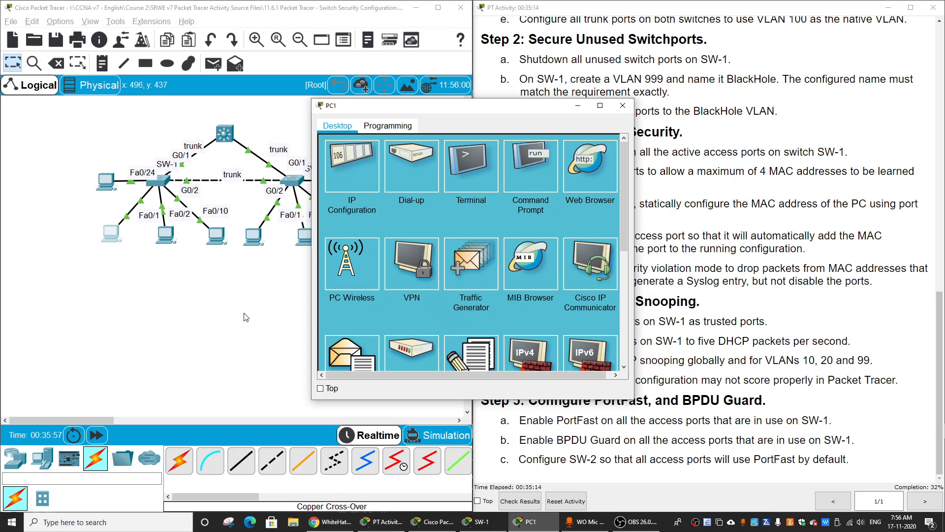
click(623, 106)
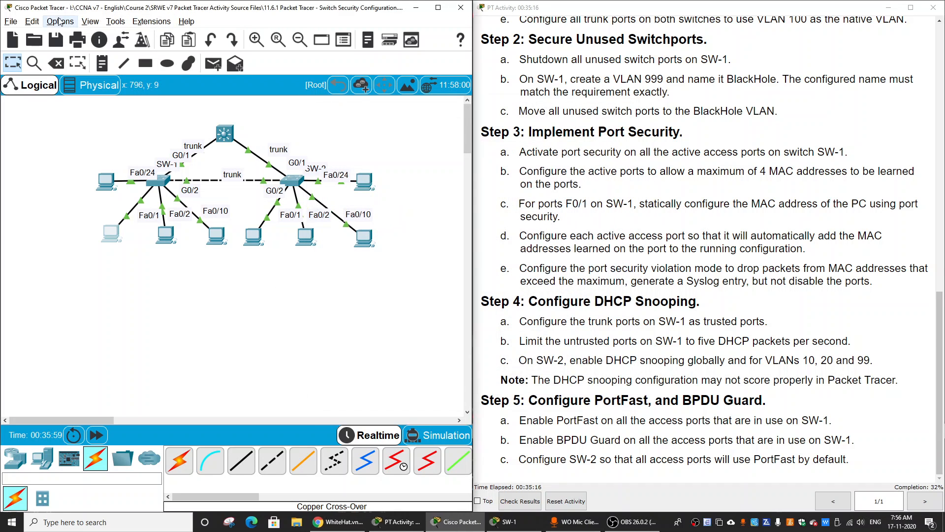
Unhide the Config tab for all devices in the program preferences.
click(60, 22)
click(62, 32)
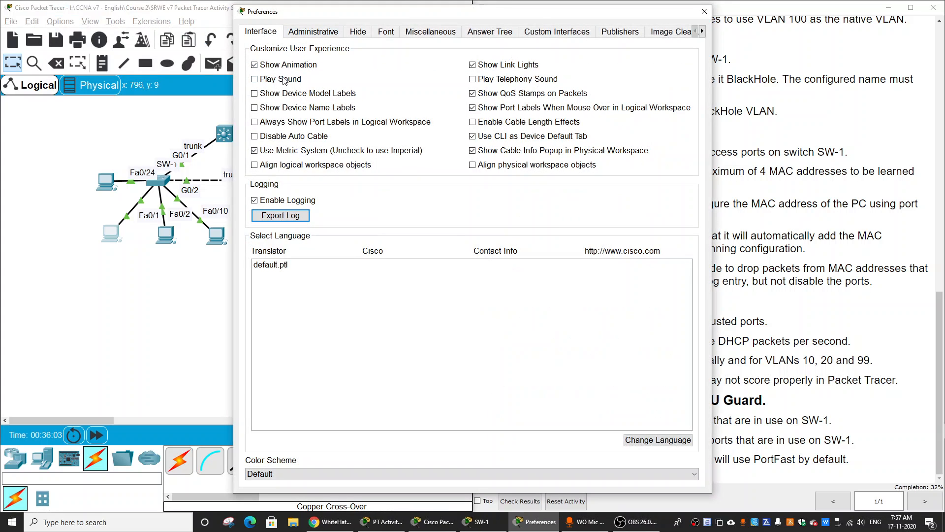
click(358, 35)
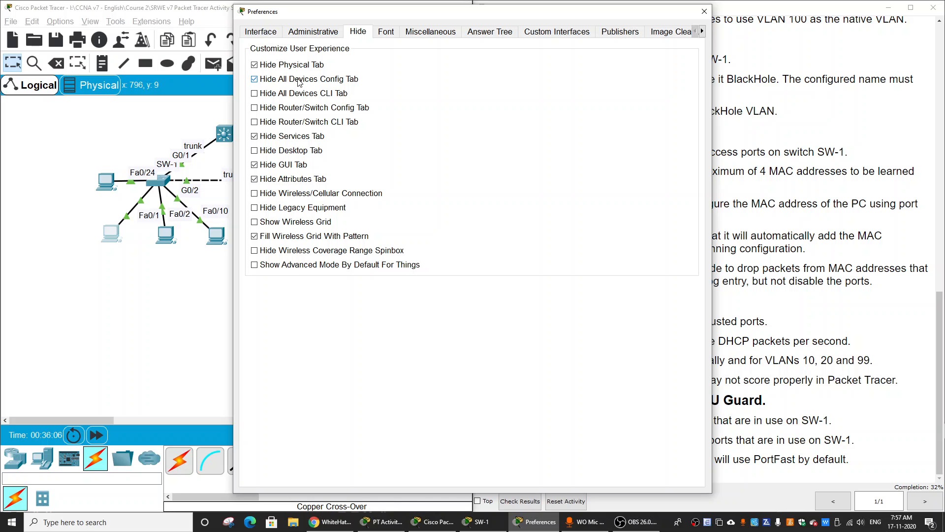
click(255, 80)
click(255, 139)
click(702, 12)
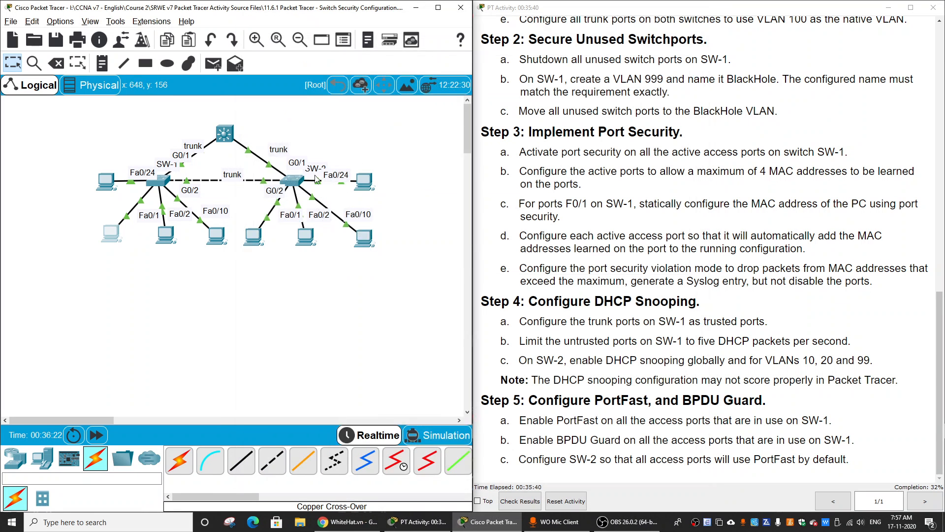
Copy the MAC address from the FastEthernet0 configuration of PC1 and minimize its window.
click(111, 236)
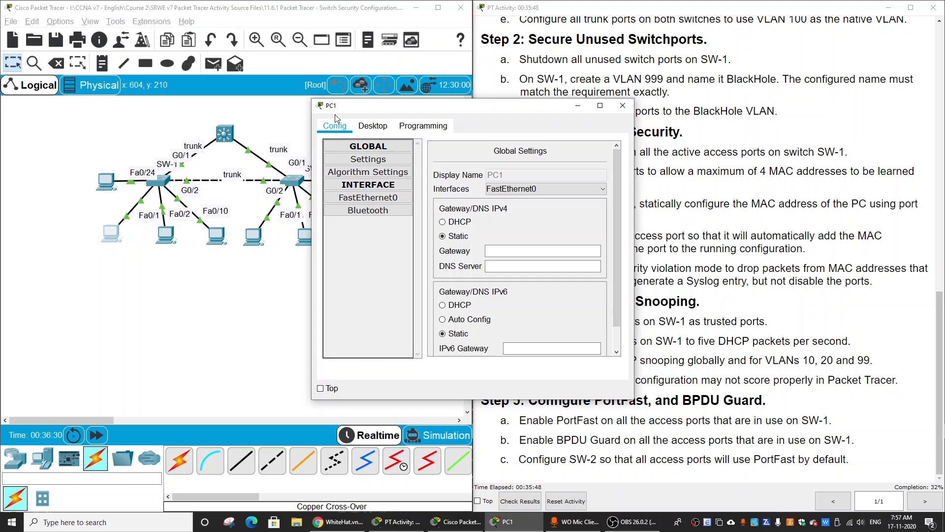
click(392, 200)
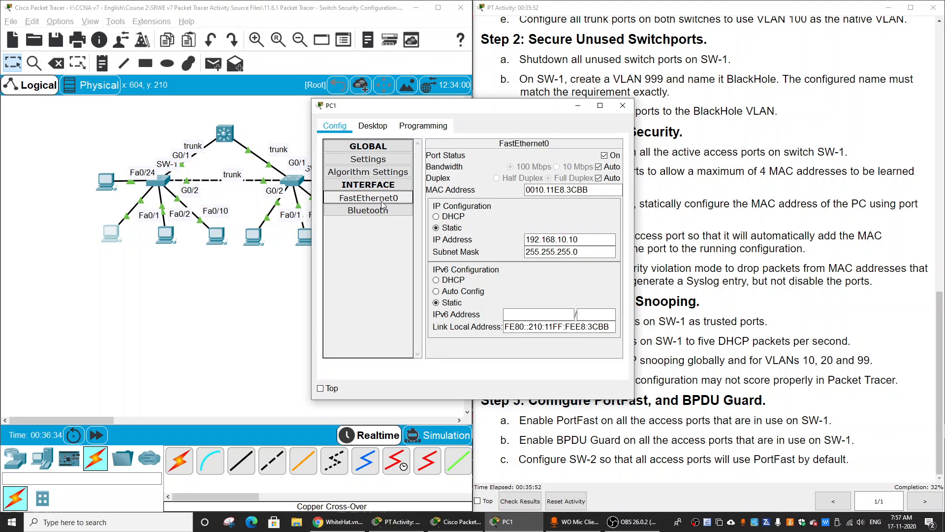
drag(590, 190, 523, 193)
right_click(524, 192)
click(566, 234)
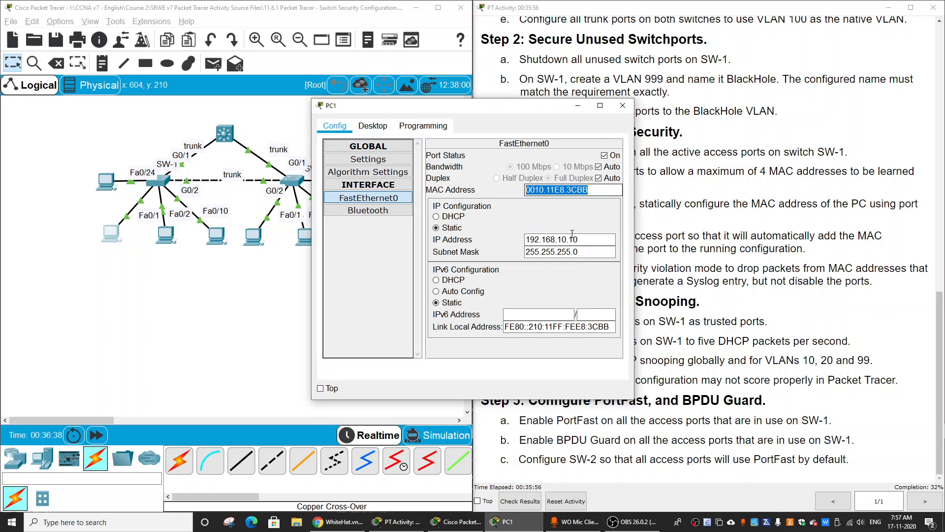
click(578, 106)
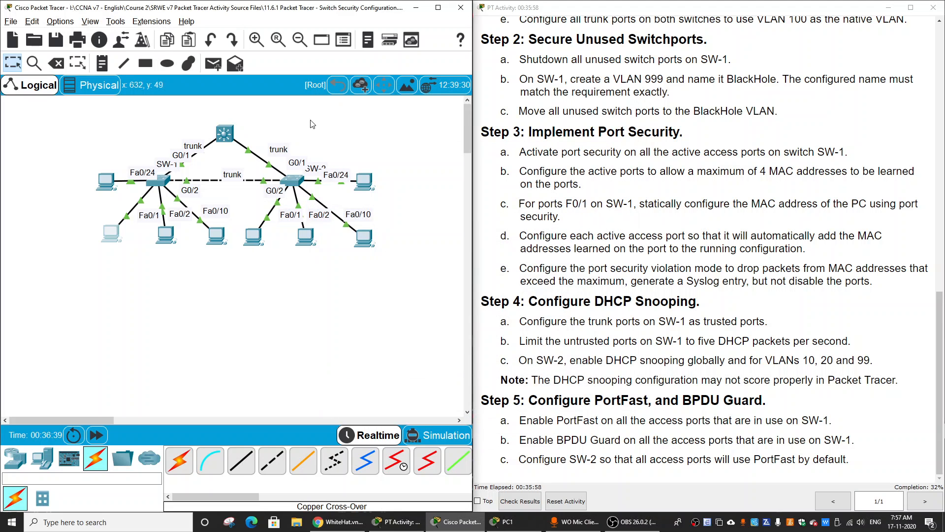
Open SW-1's command line in a maximized window and enter interface configuration for f0/1.
click(160, 181)
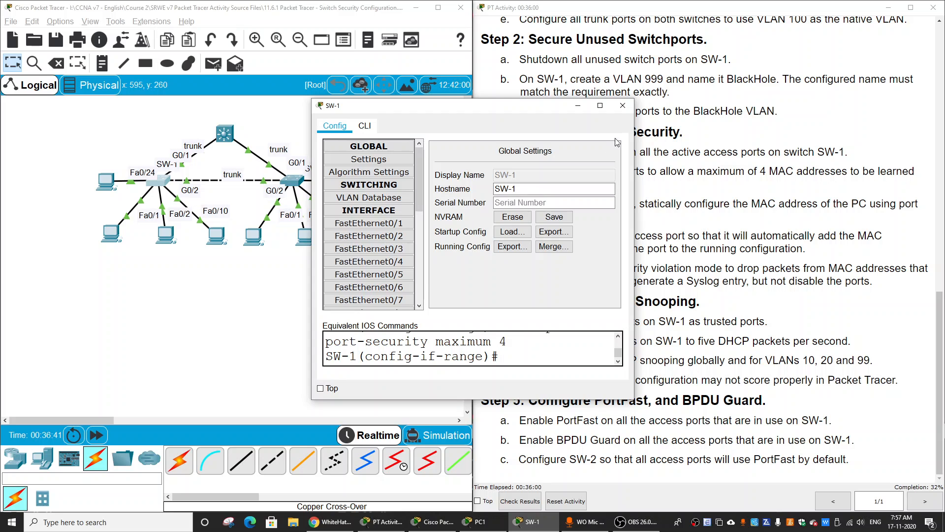
click(604, 112)
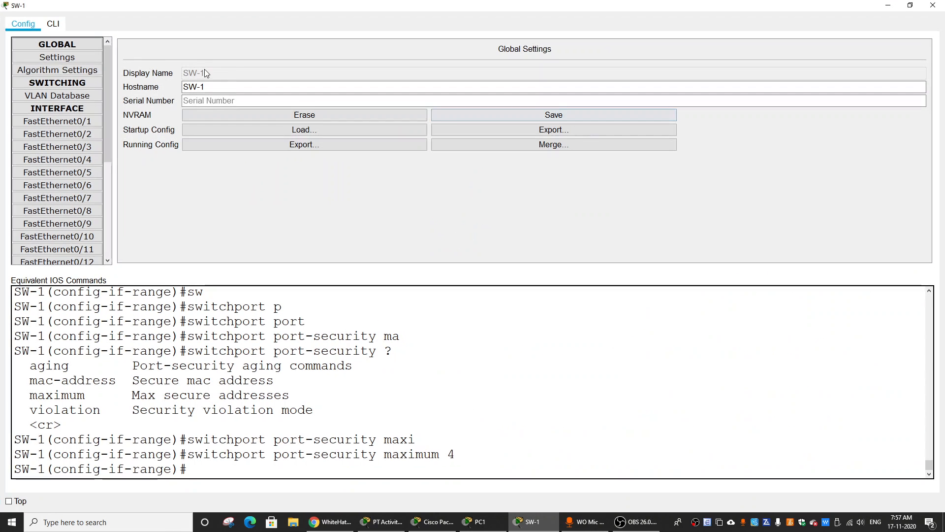
click(53, 23)
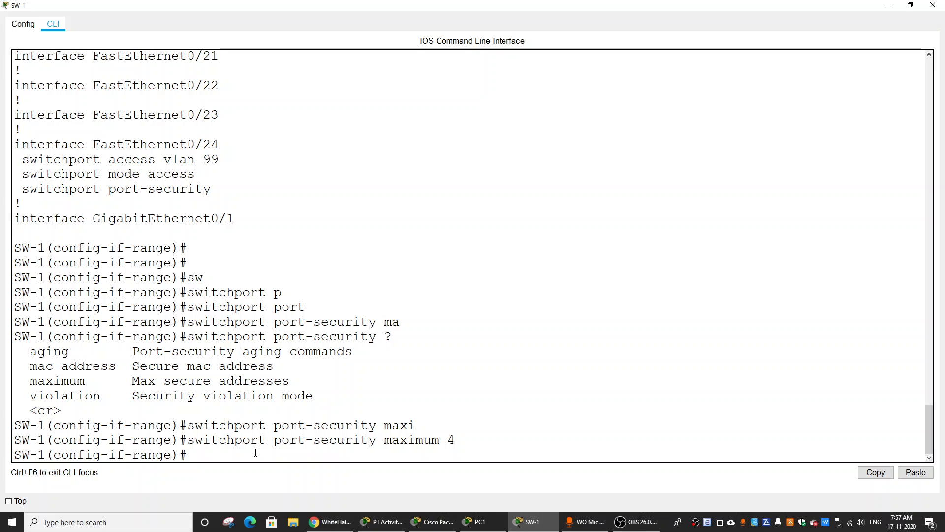
text(int f0/1)
key(Return)
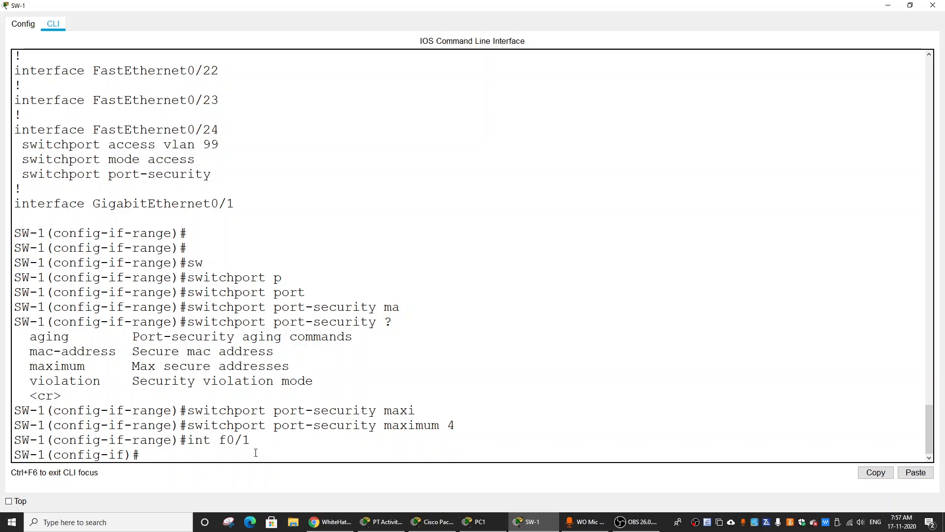
Begin the switchport port-security mac-address command for interface f0/1 on SW-1 and list its accepted arguments.
text(port)
key(Tab)
key(BackSpace)
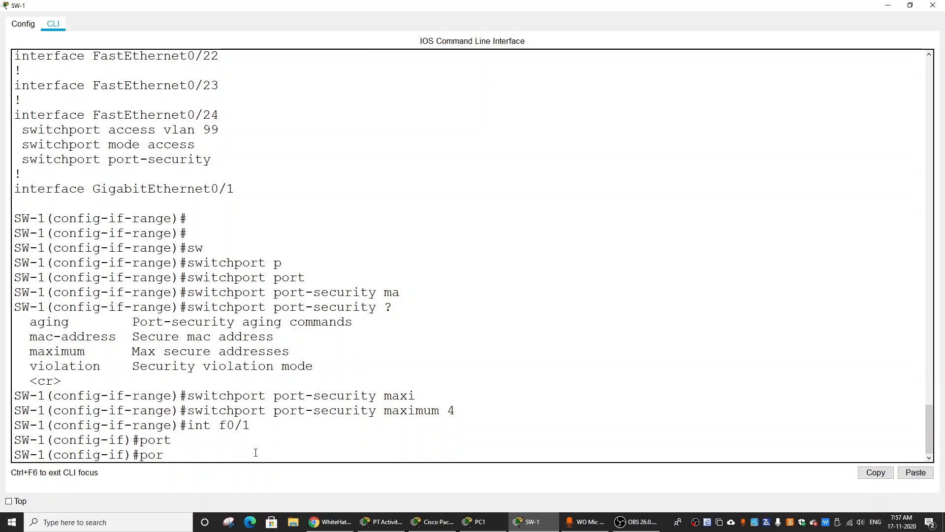
key(BackSpace)
key(BackSpace)
key(BackSpace)
text(sw)
key(Tab)
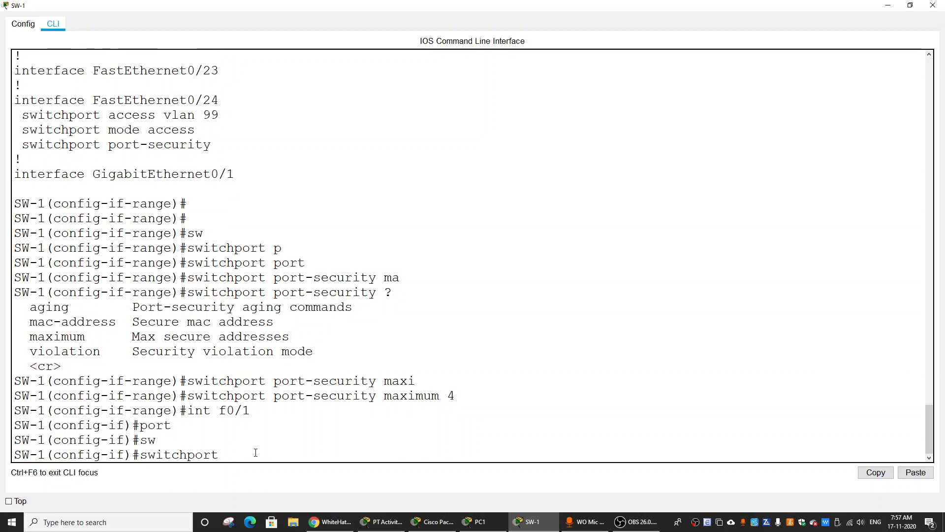
text(po)
key(Tab)
text(mac)
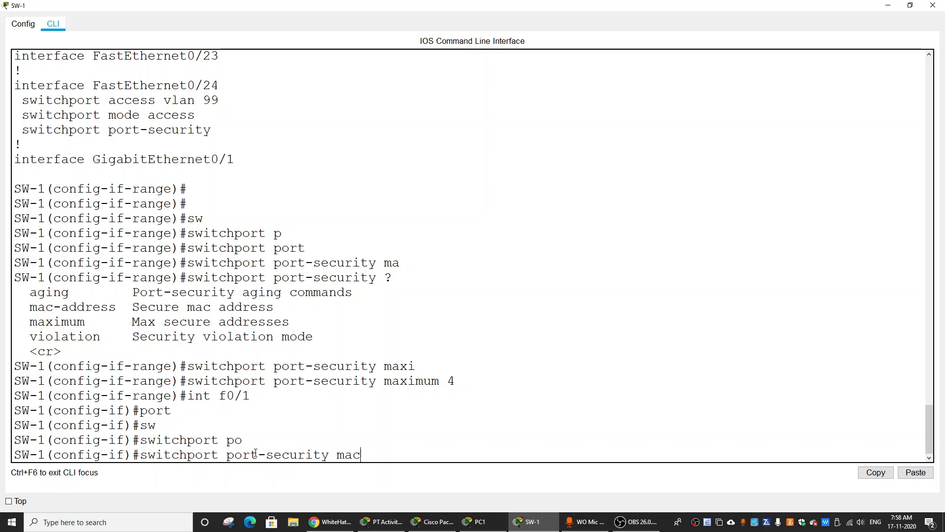
key(Tab)
text(?)
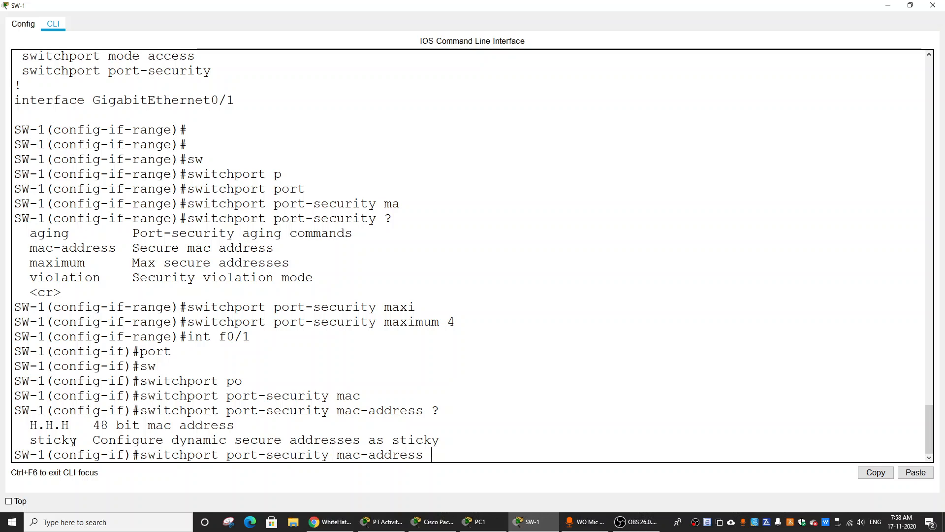
Try to complete the command with PC1's copied MAC address 0010.11E8.3CBB as the static secure address on f0/1.
drag(94, 425, 257, 430)
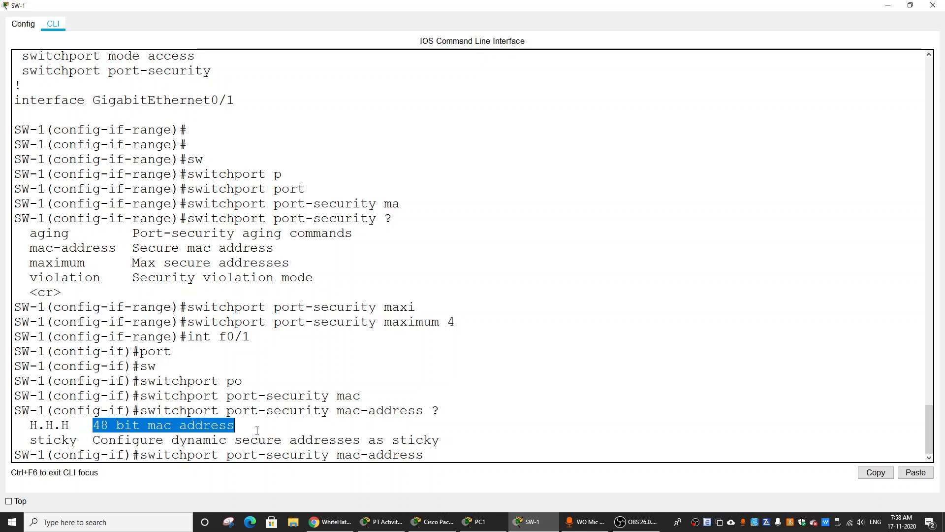
click(440, 458)
right_click(440, 457)
click(466, 476)
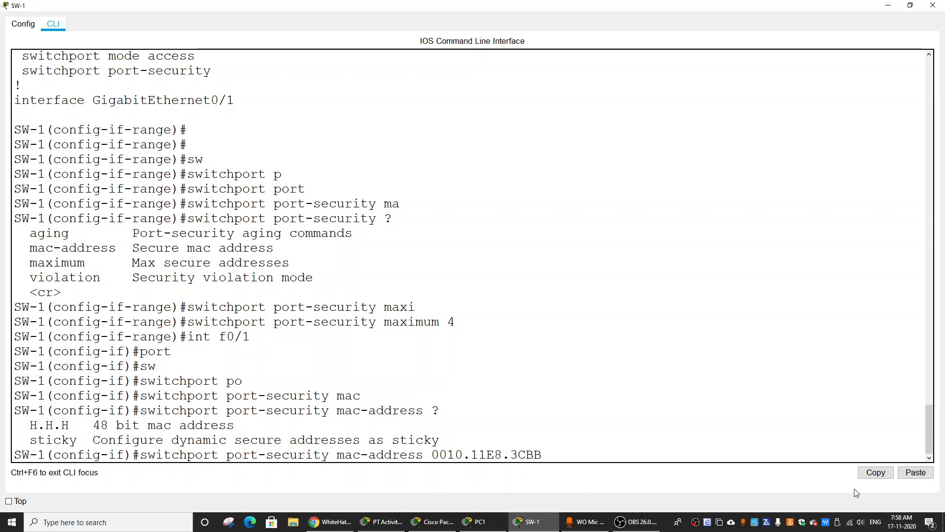
key(Return)
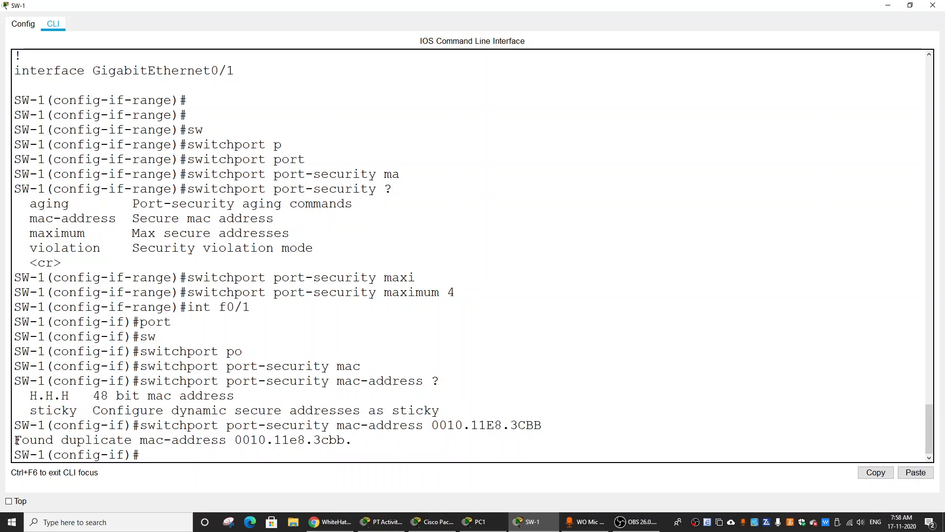
drag(15, 439, 353, 439)
click(417, 441)
Show SW-1's running configuration from interface configuration mode and page through the interface sections.
text(do show run)
key(Return)
key(Return)
key(Return)
key(Return)
key(Return)
key(Return)
key(Return)
key(Return)
key(Return)
key(Return)
key(Return)
key(Return)
key(Return)
key(Return)
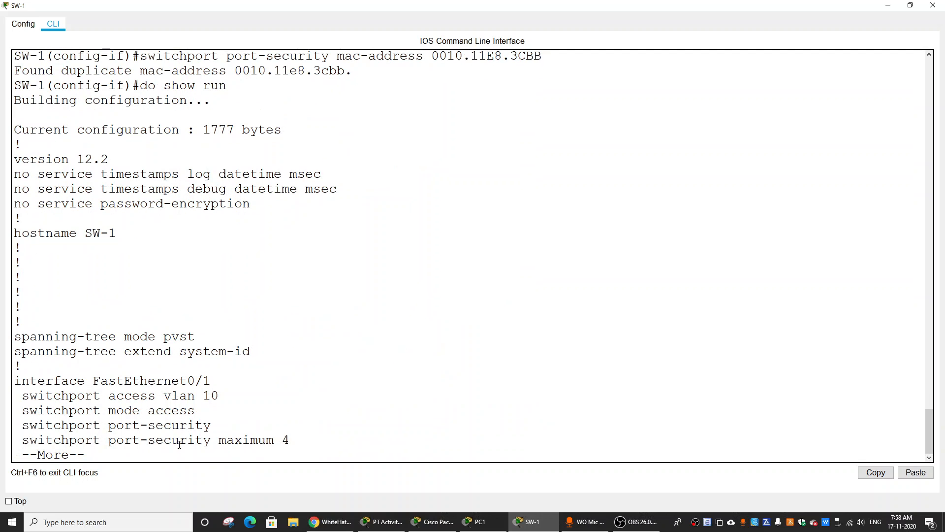
key(Return)
key(Return)
key(Return)
key(Return)
key(Return)
key(Return)
key(Return)
key(Return)
key(Return)
key(Return)
key(Return)
key(Return)
key(Return)
key(Return)
key(Return)
key(Return)
key(Return)
key(Return)
key(Return)
key(Return)
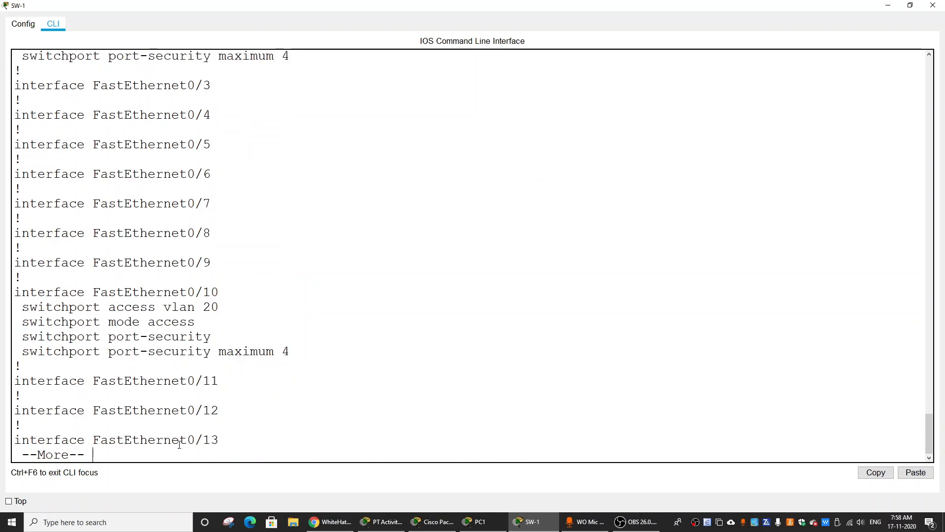
key(Return)
key(Return)
scroll(207, 307, up, 9)
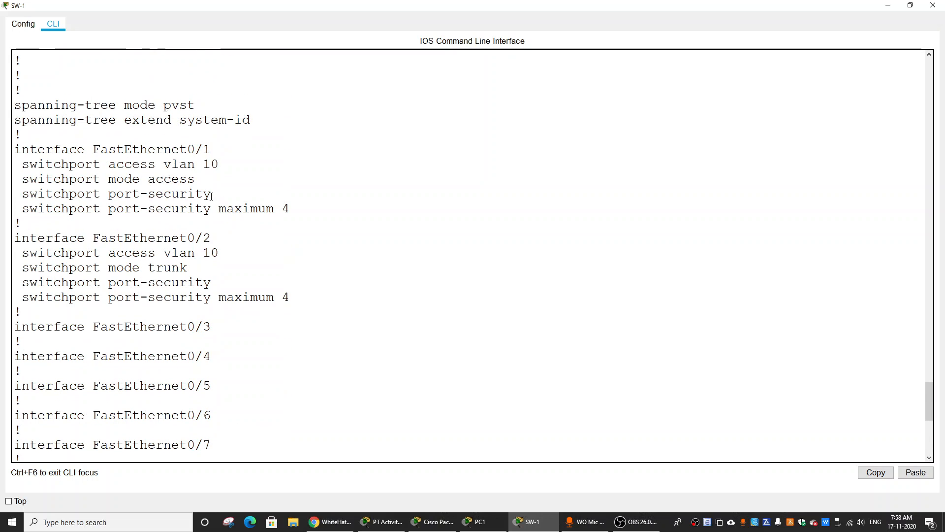
Examine the FastEthernet0/1 port-security lines in the running configuration and quit the paged listing.
drag(180, 149, 297, 209)
click(308, 237)
scroll(322, 305, down, 8)
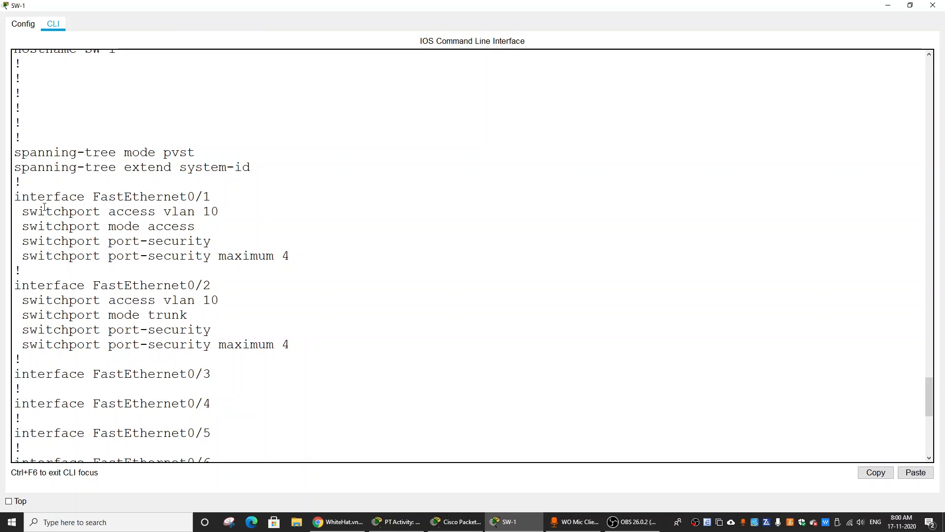
drag(28, 215, 314, 266)
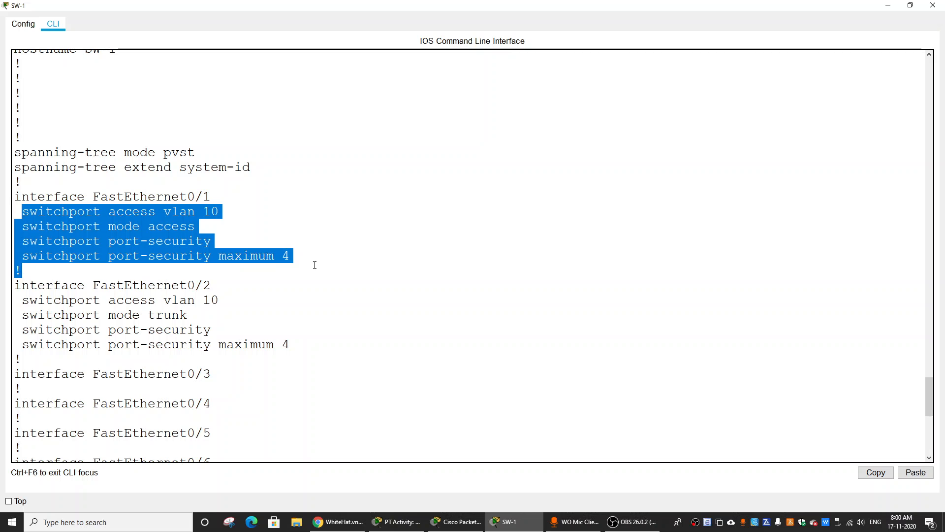
click(307, 288)
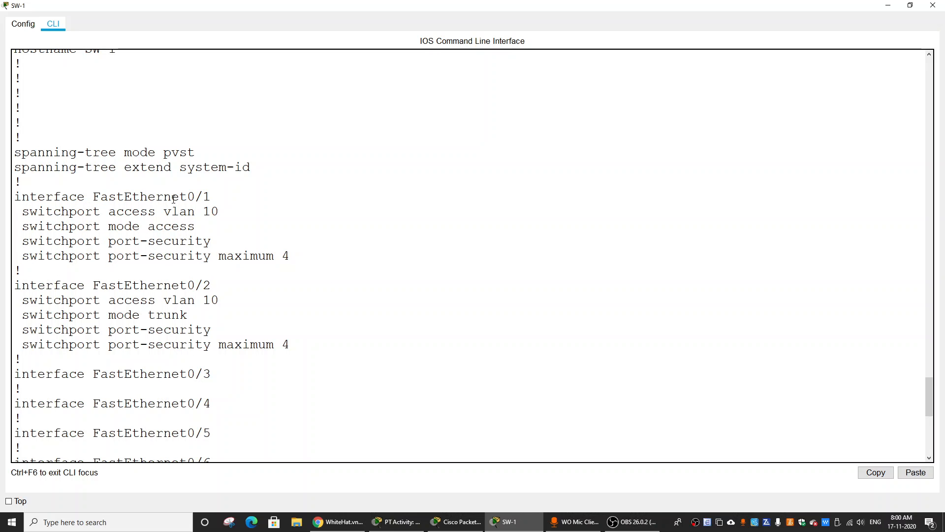
drag(166, 198, 222, 199)
click(316, 311)
scroll(251, 428, down, 9)
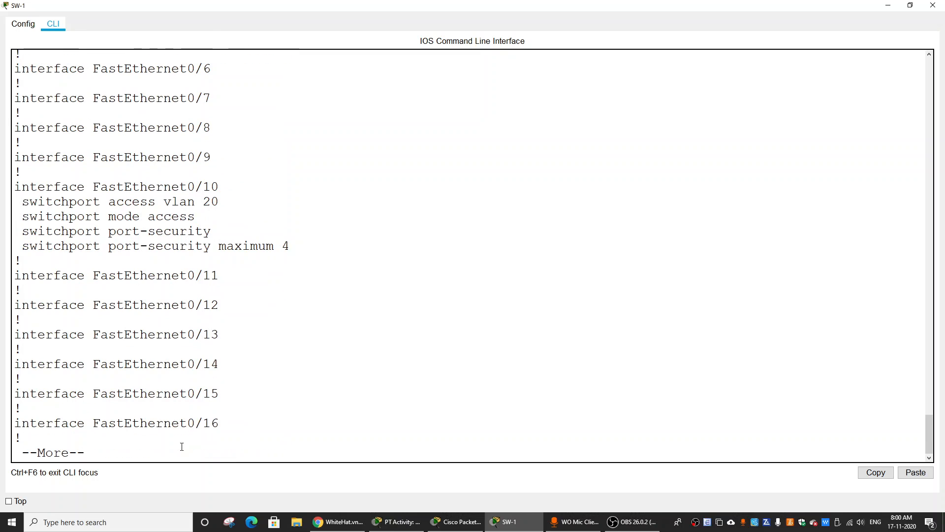
text(q)
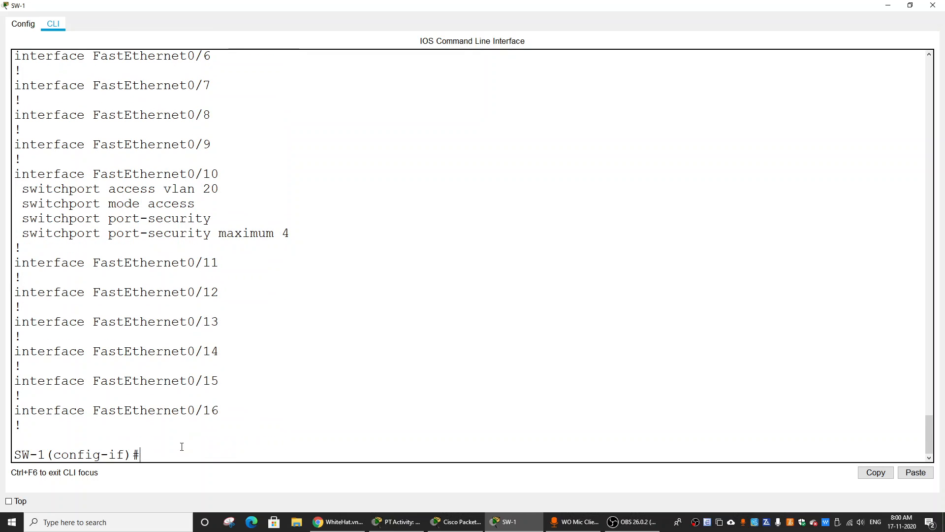
text(do show)
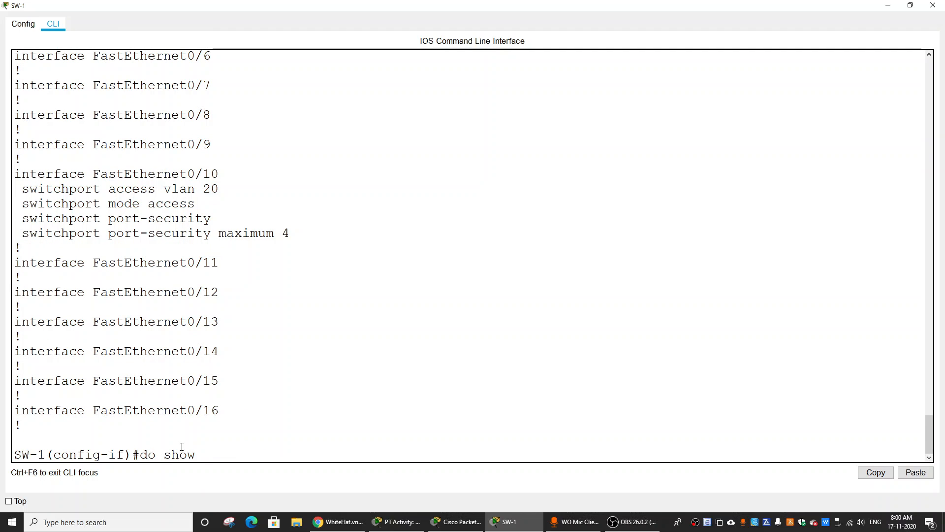
text( mac)
Try completion and context help on do show mac and do show mac-add, clearing the line back to do show.
key(Tab)
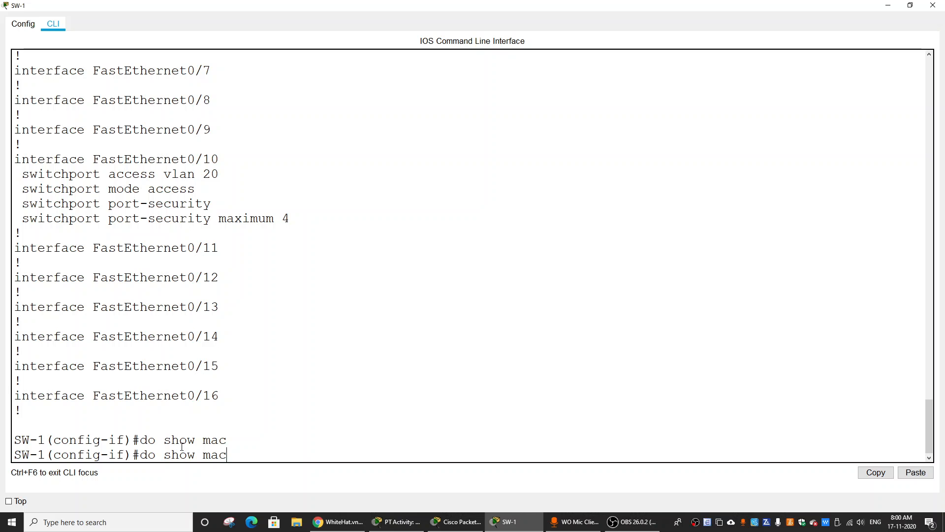
text(-add)
key(Tab)
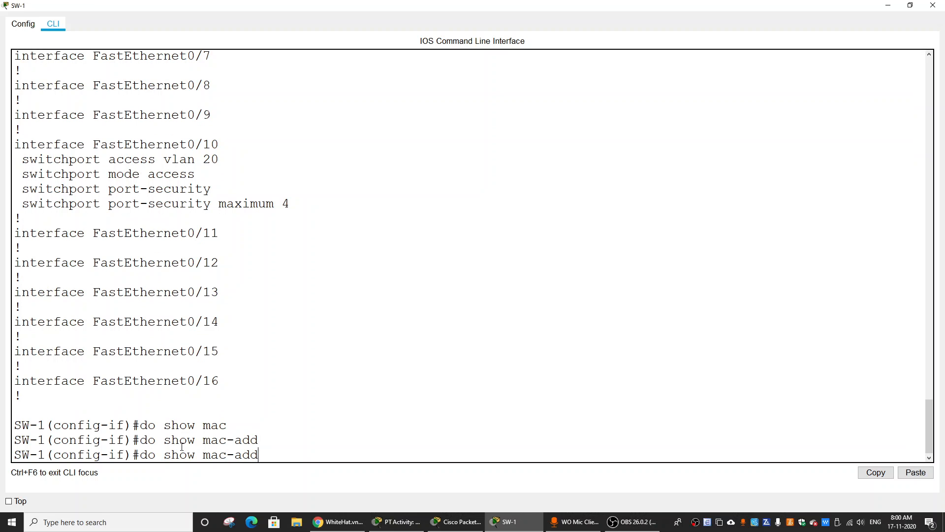
key(BackSpace)
key(BackSpace)
key(BackSpace)
key(BackSpace)
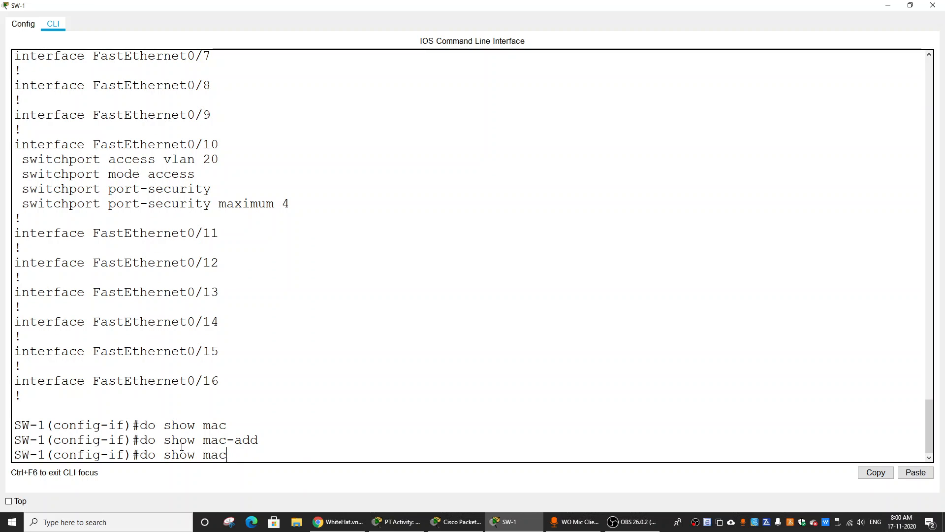
text(?)
key(BackSpace)
key(BackSpace)
key(BackSpace)
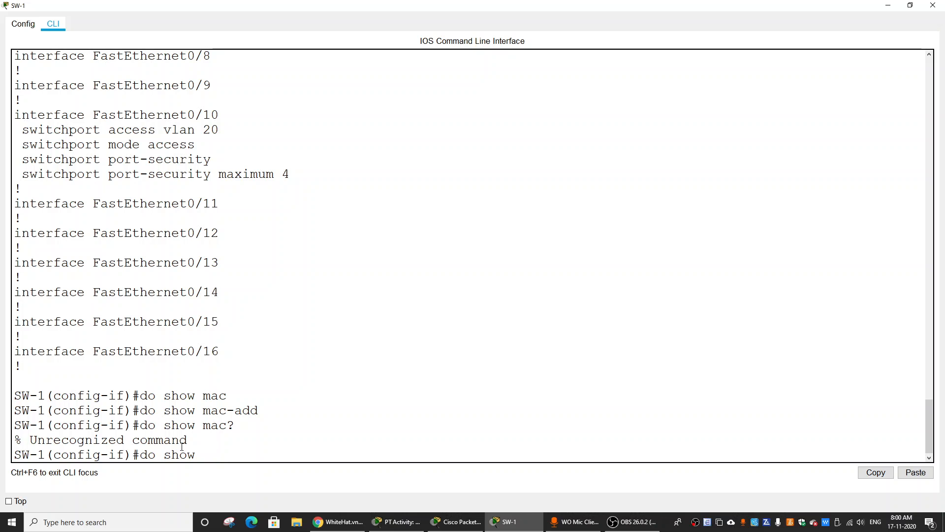
Complete the command as do show mac-address-table to display SW-1's MAC address table.
text(mac-address-table)
key(Return)
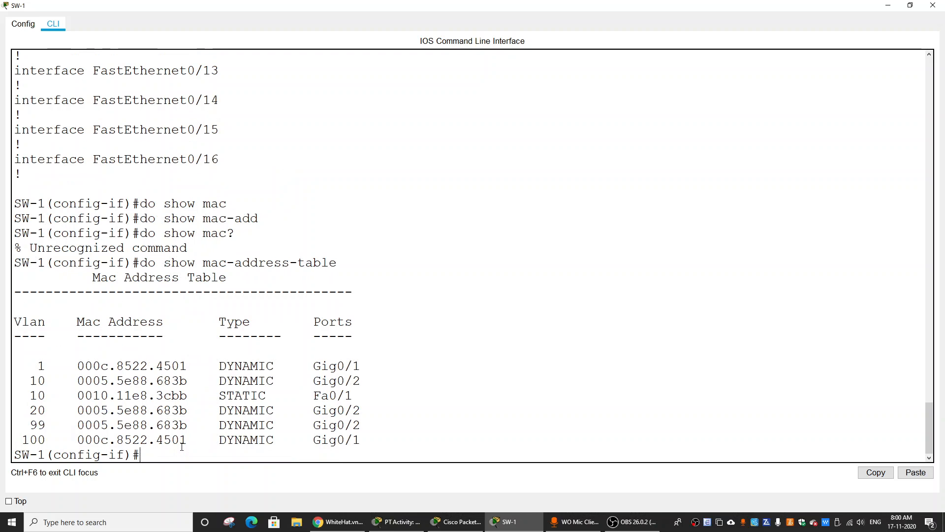
key(Return)
key(Return)
key(Return)
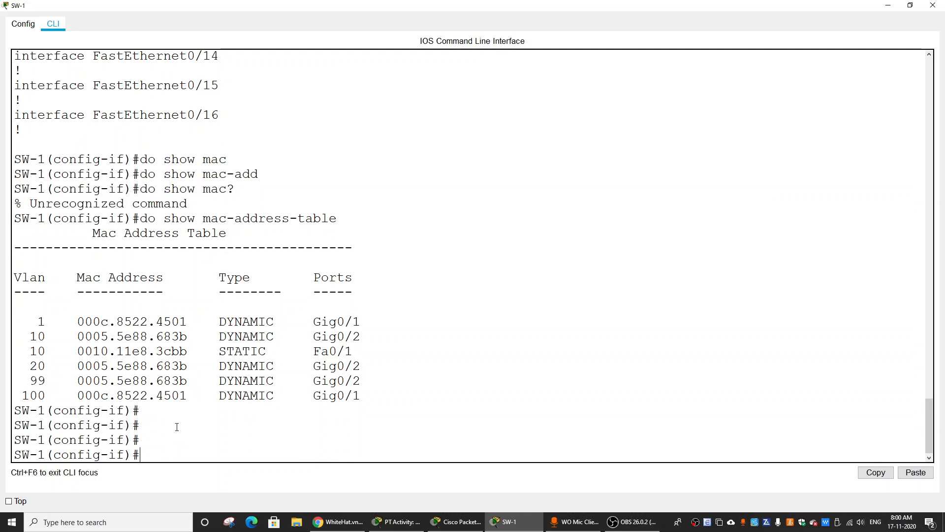
Examine the VLAN, MAC address, type and port of the Fa0/1 entry in the MAC address table.
drag(353, 351, 25, 351)
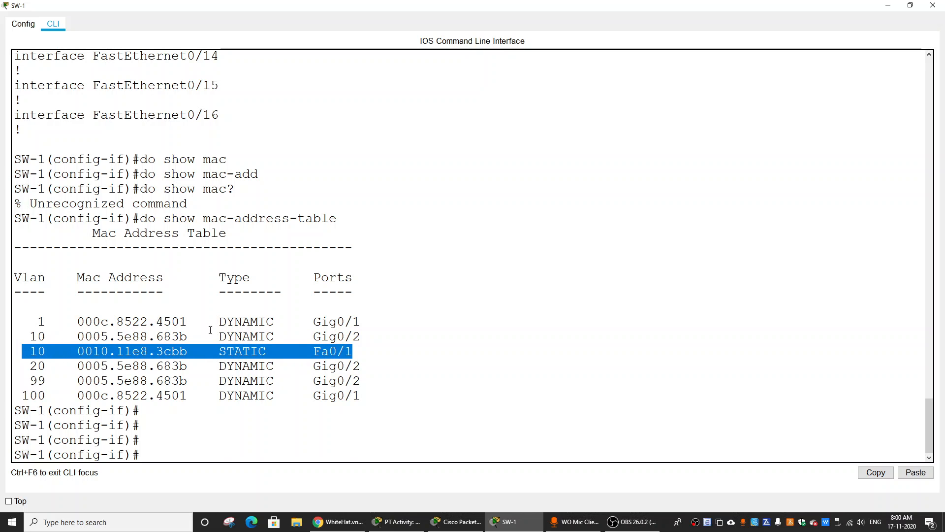
drag(353, 351, 24, 354)
click(56, 355)
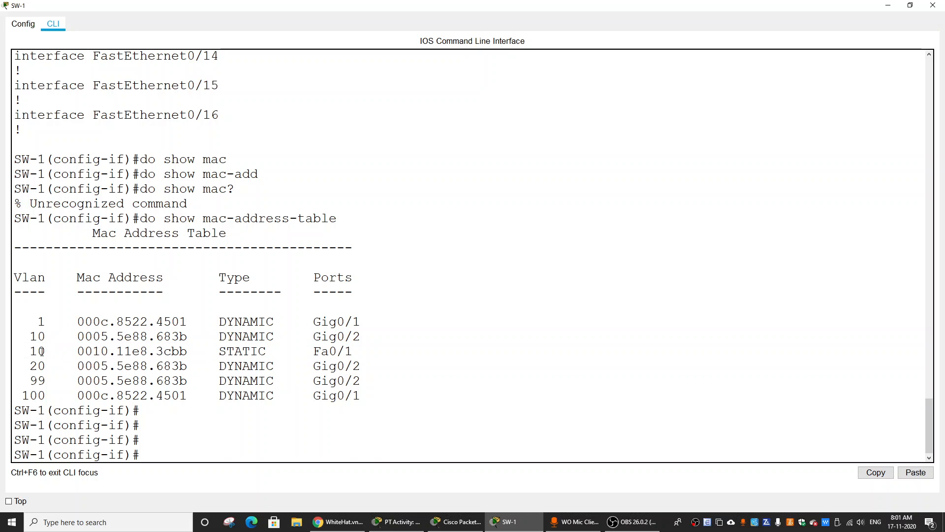
drag(28, 351, 353, 356)
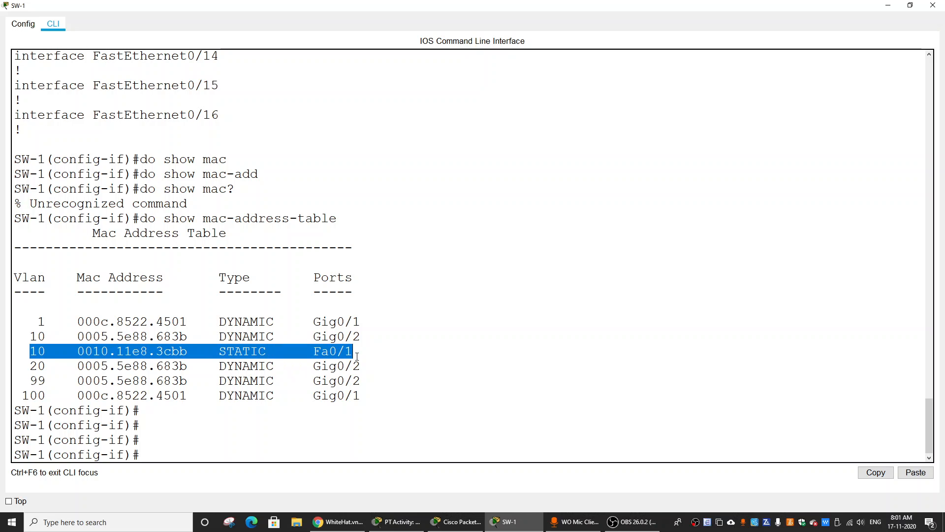
click(337, 354)
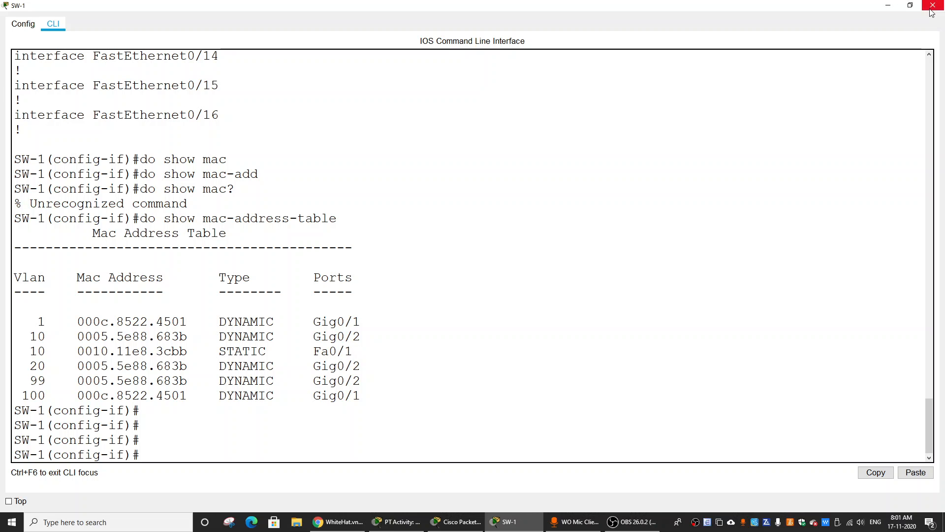
Minimize SW-1's window and read instruction 3d about automatically adding learned MAC addresses to the running configuration.
click(888, 5)
click(774, 52)
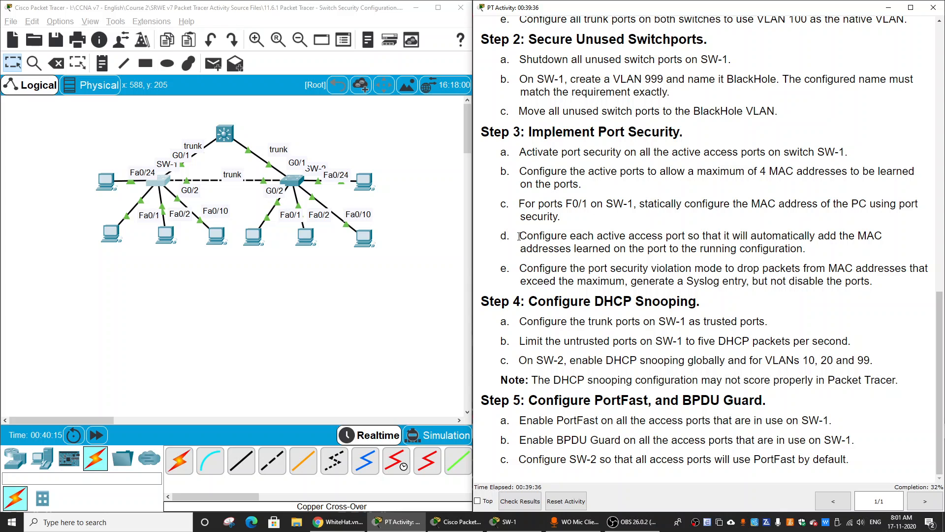
drag(519, 237, 830, 250)
click(394, 225)
Reopen SW-1's command line and enter configuration for the interface range f0/2, f0/10, f0/24.
click(163, 184)
scroll(499, 306, down, 2)
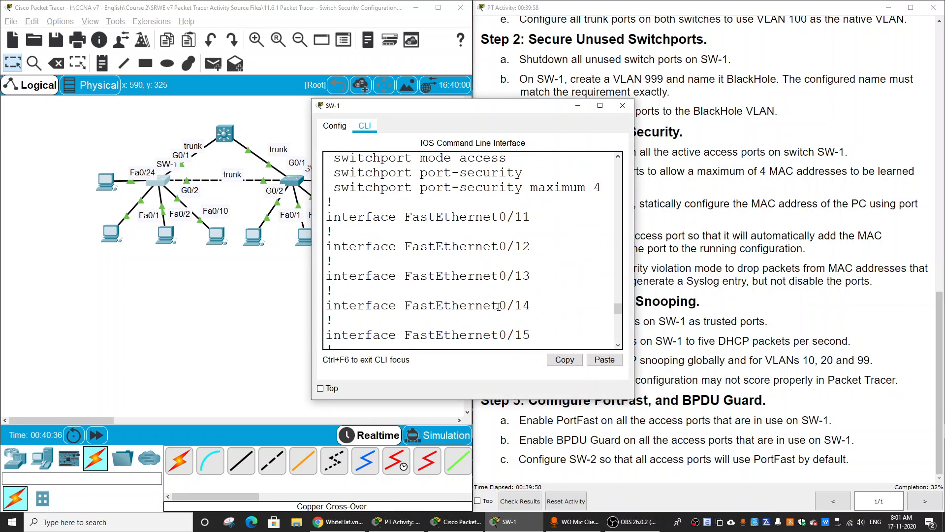
key(Return)
key(Return)
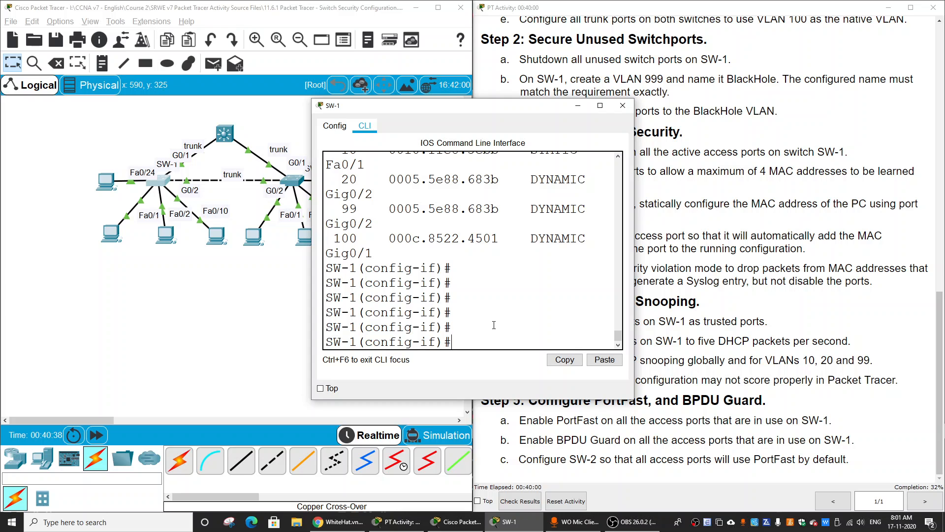
text(int range f0/2, f0/10,)
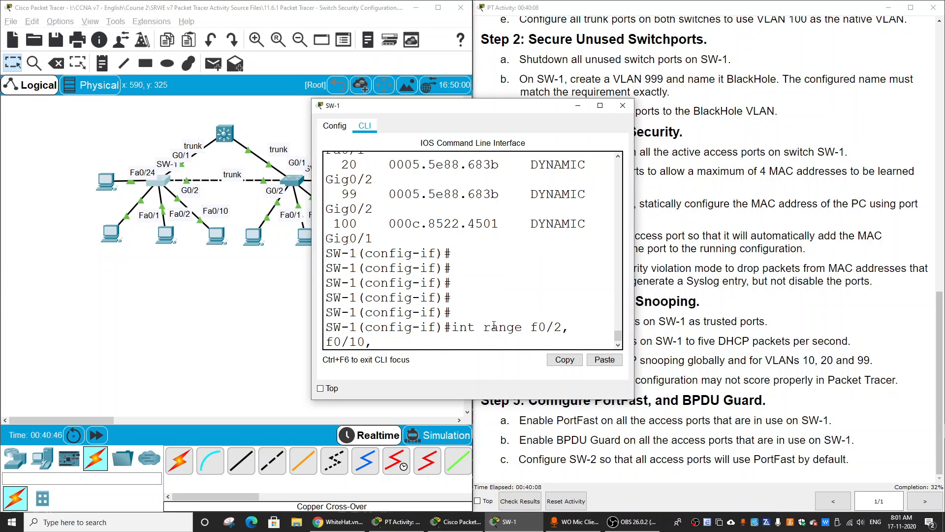
text( f0/2)
text(4)
key(Return)
Enable sticky MAC address learning on the interface range with switchport port-security mac-address sticky, and close SW-1's window.
text(sw)
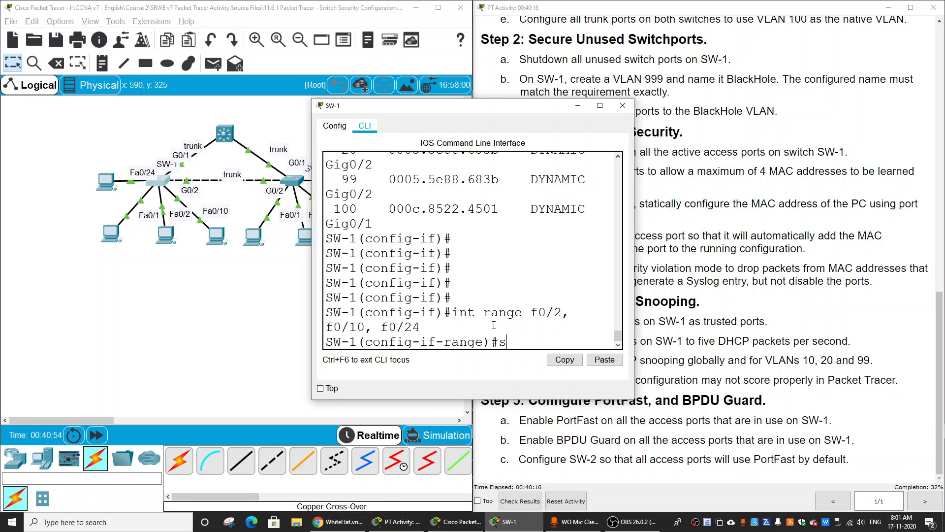
key(Tab)
text(po)
key(Tab)
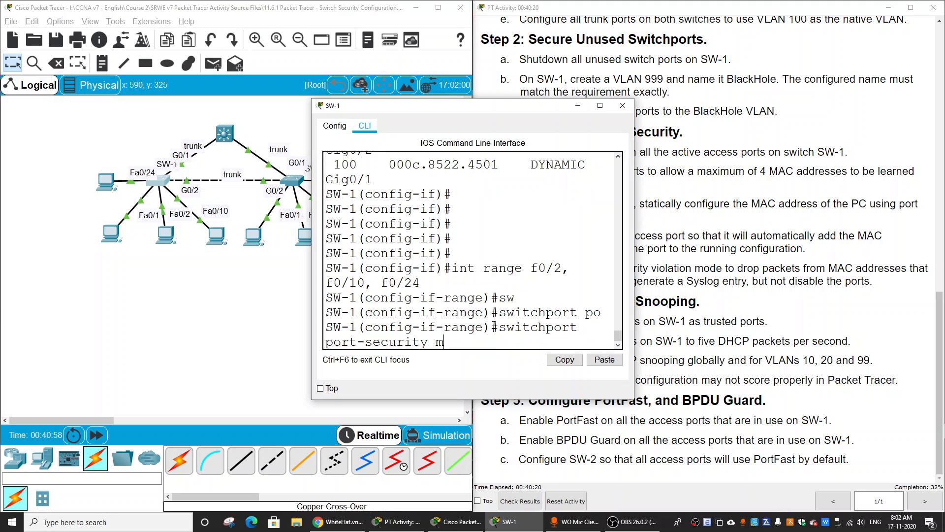
text(mac)
key(Tab)
text(st)
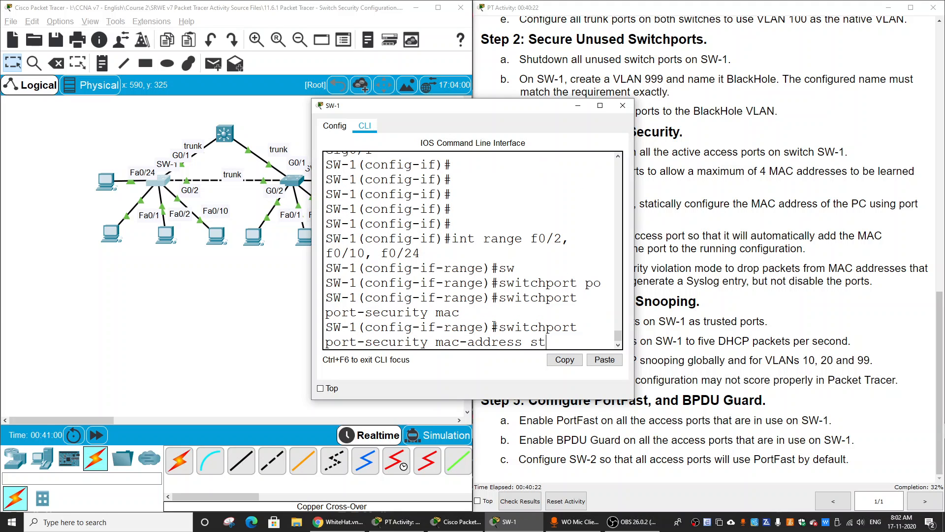
text(ic)
key(Tab)
key(Return)
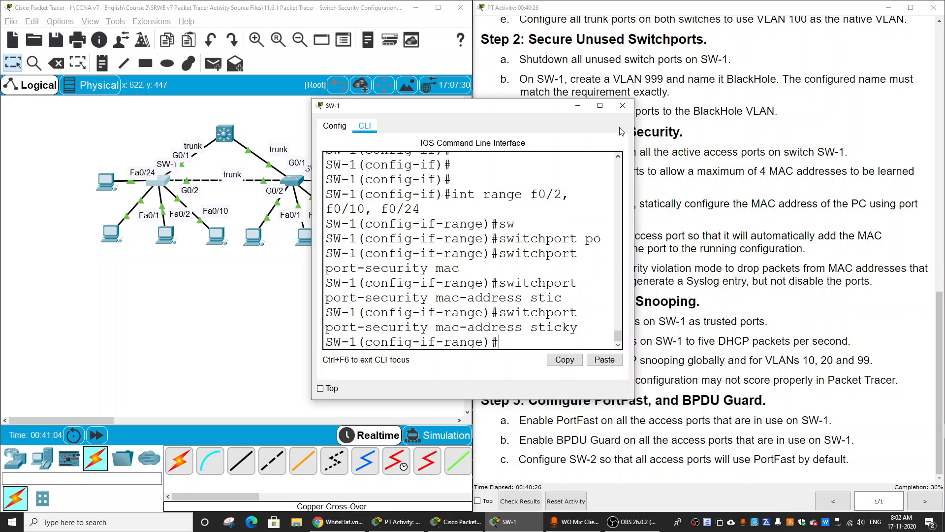
click(624, 111)
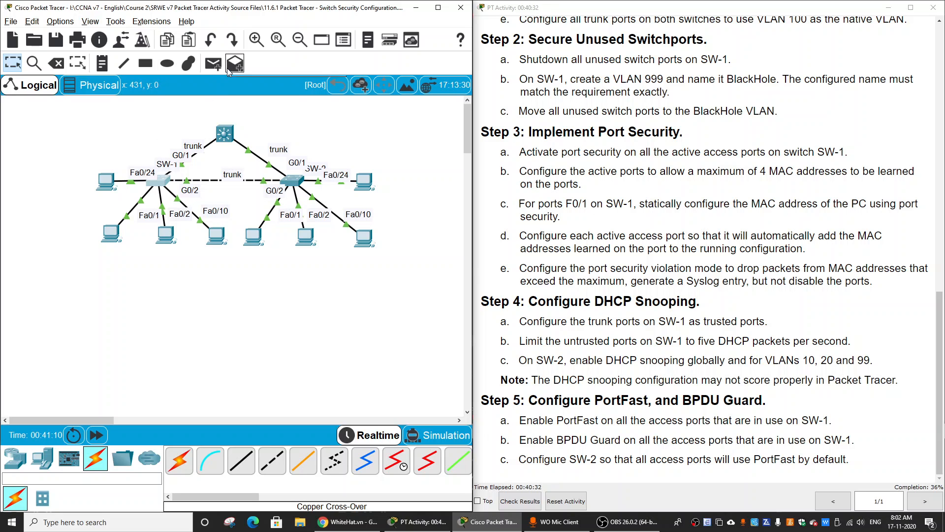
Send simple PDUs from the PCs on SW-1's Fa0/2 and Fa0/10 ports, targeting the Fa0/24 PC with the second one.
click(213, 64)
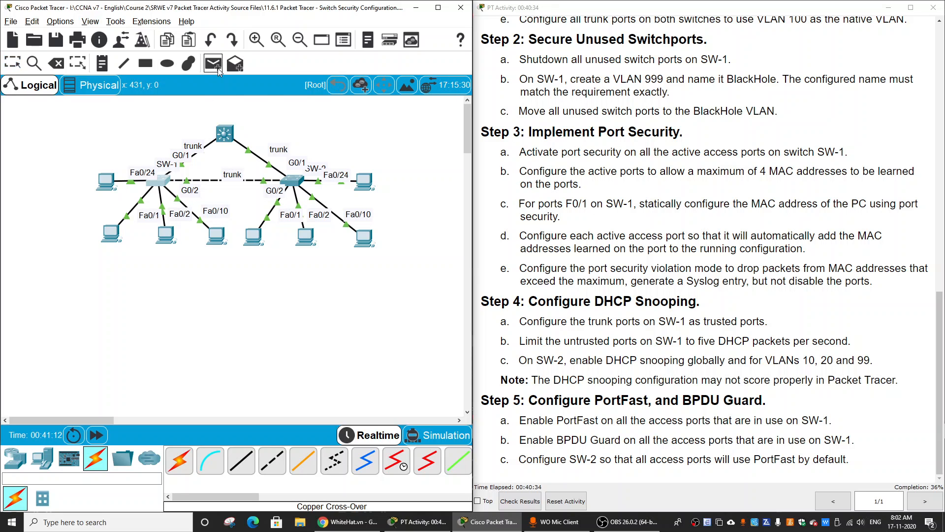
click(169, 234)
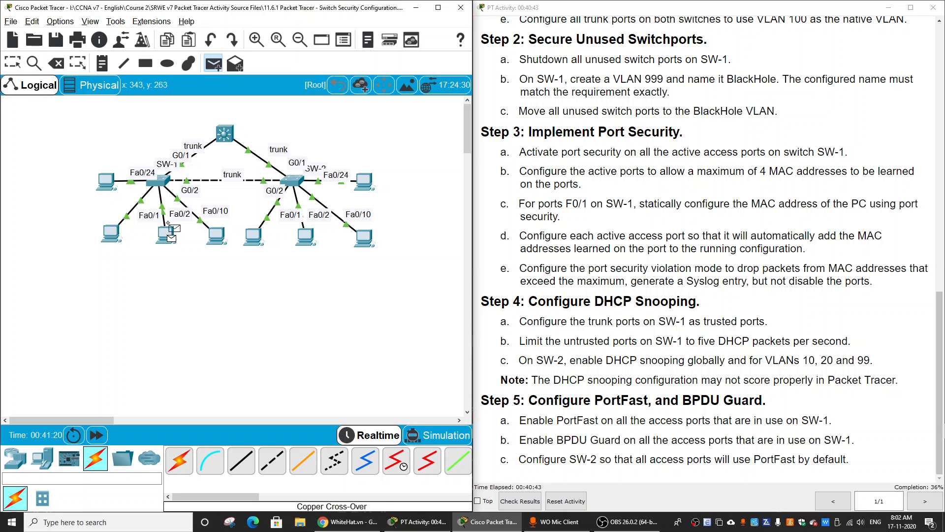
key(Escape)
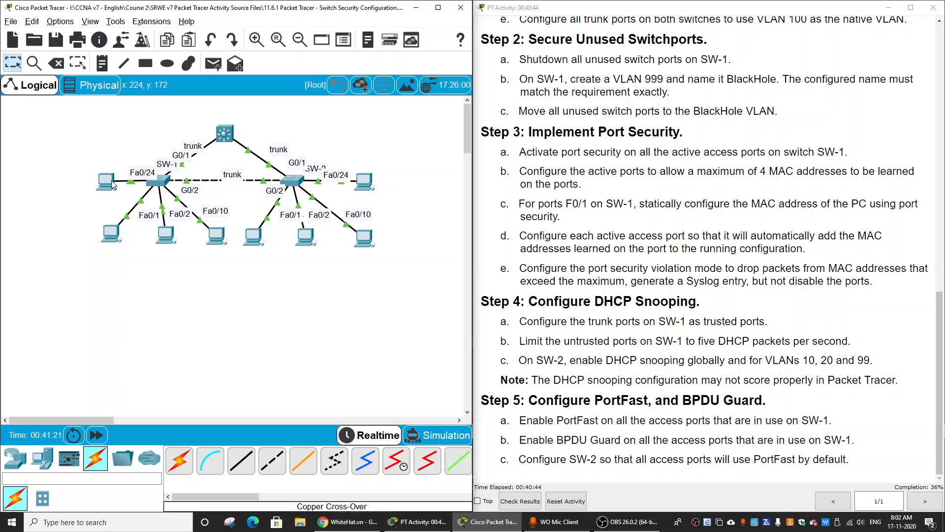
click(220, 67)
click(217, 235)
click(110, 184)
Open SW-1's command line in full size and display the running configuration with do show run.
click(159, 181)
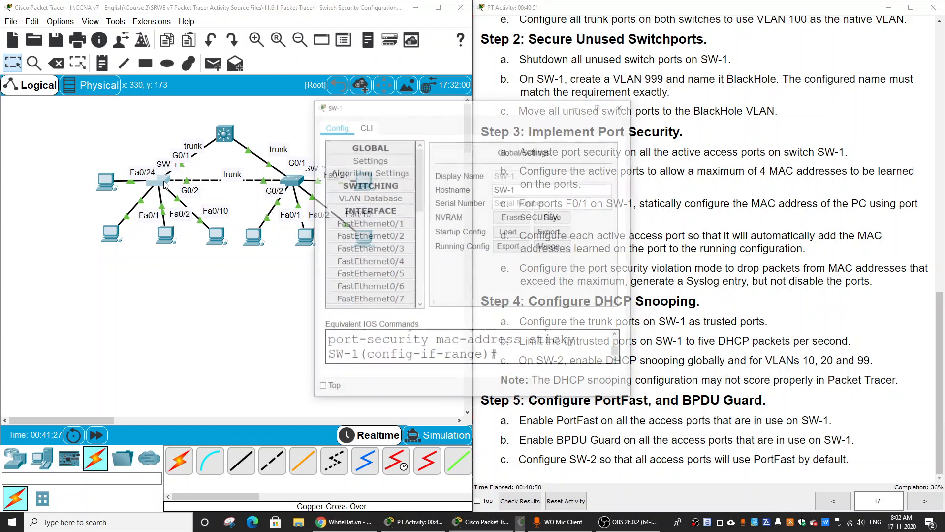
click(369, 126)
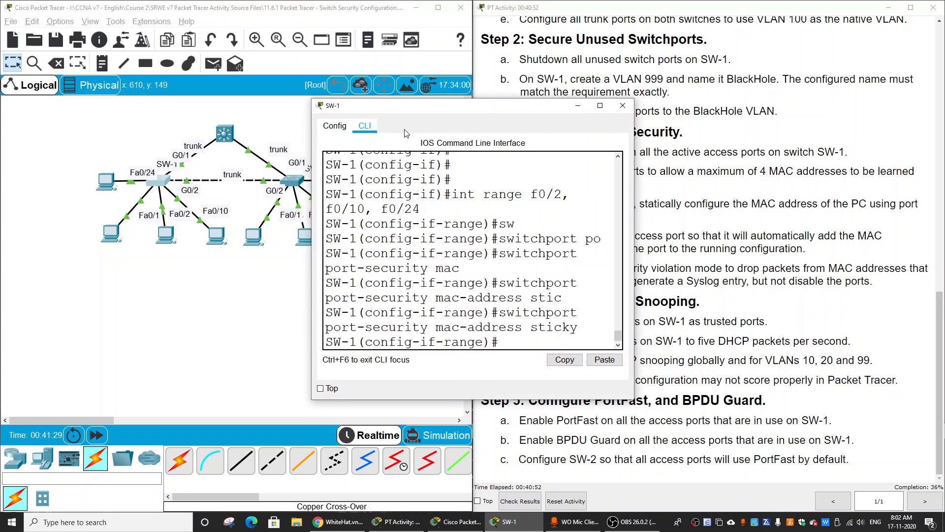
click(600, 105)
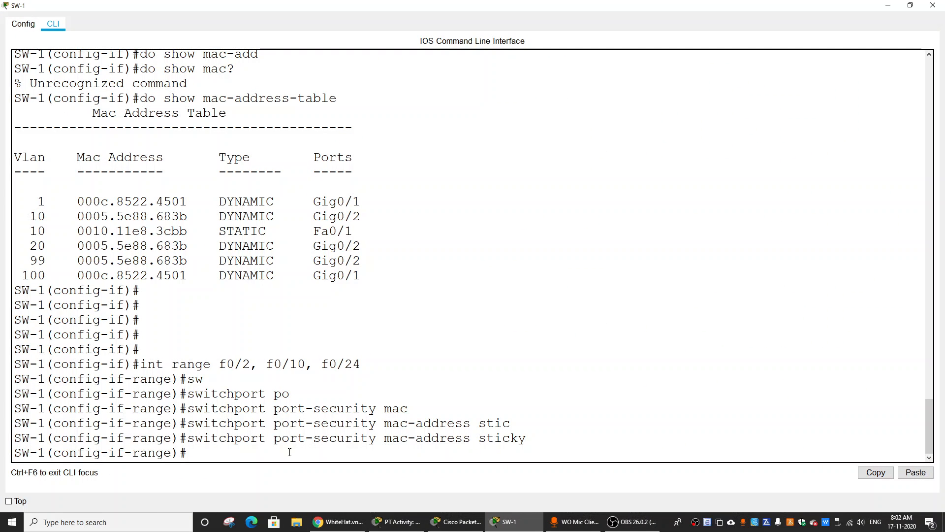
text(do show run)
key(Return)
key(Return)
key(Return)
key(Return)
key(Return)
key(Return)
key(Return)
key(Return)
key(Return)
key(Return)
key(Return)
key(Return)
key(Return)
key(Return)
key(Return)
key(Return)
key(Return)
key(Return)
key(Return)
key(Return)
key(Return)
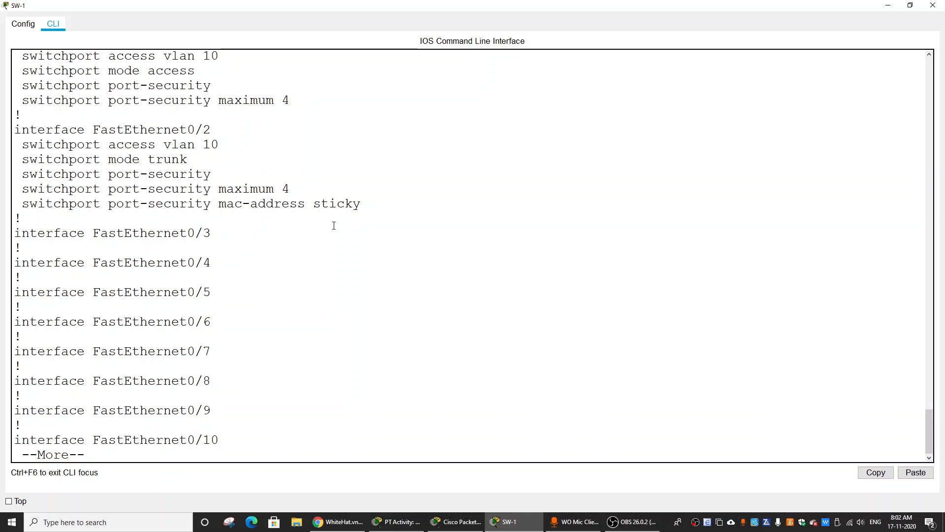
Examine the port security lines of FastEthernet0/2, 0/10 and 0/24 in the running configuration, and close SW-1's window.
key(Return)
key(Return)
key(Return)
key(Return)
key(Return)
key(Return)
key(Return)
key(Return)
key(Return)
key(Return)
key(Return)
key(Return)
key(Return)
key(Return)
key(Return)
key(Return)
key(Return)
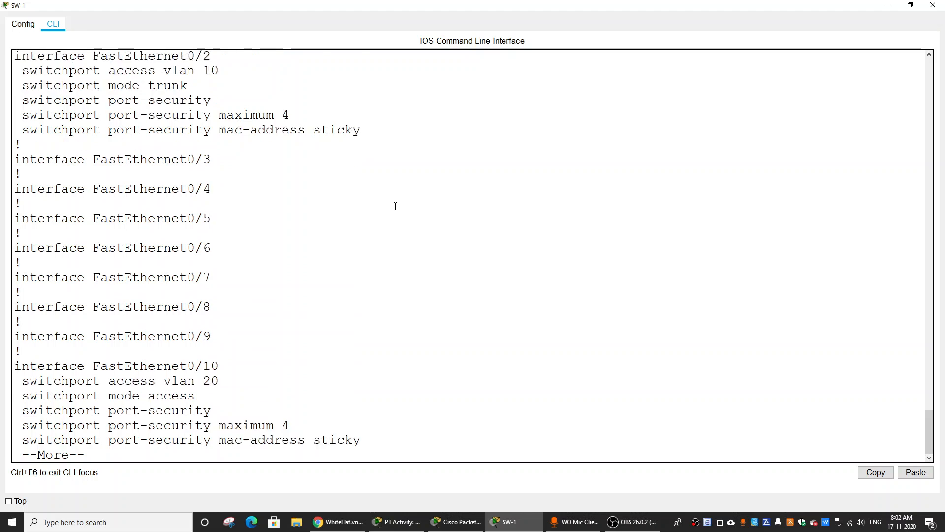
key(Return)
key(Return)
key(Return)
key(Return)
key(Return)
key(Return)
key(Return)
key(Return)
key(Return)
key(Return)
key(Return)
key(Return)
key(Return)
key(Return)
key(Return)
key(Return)
key(Return)
key(Return)
key(Return)
key(Return)
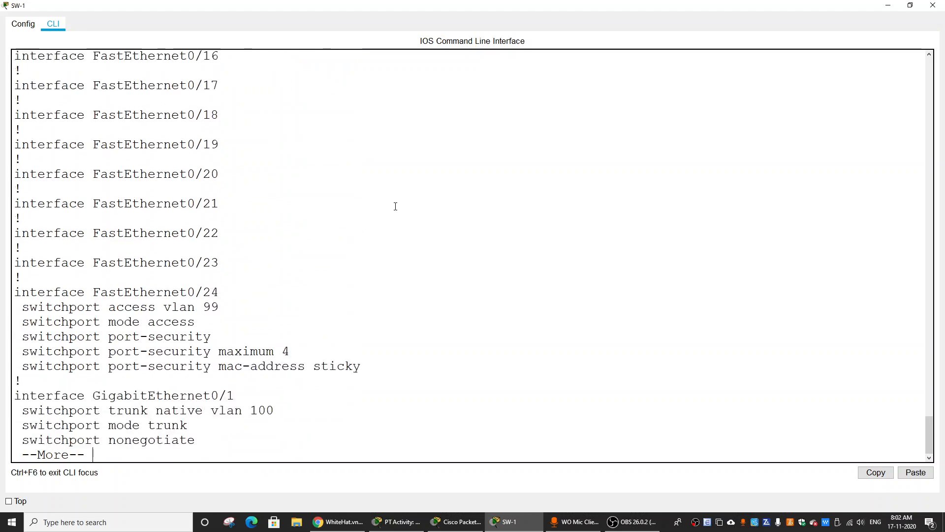
click(932, 5)
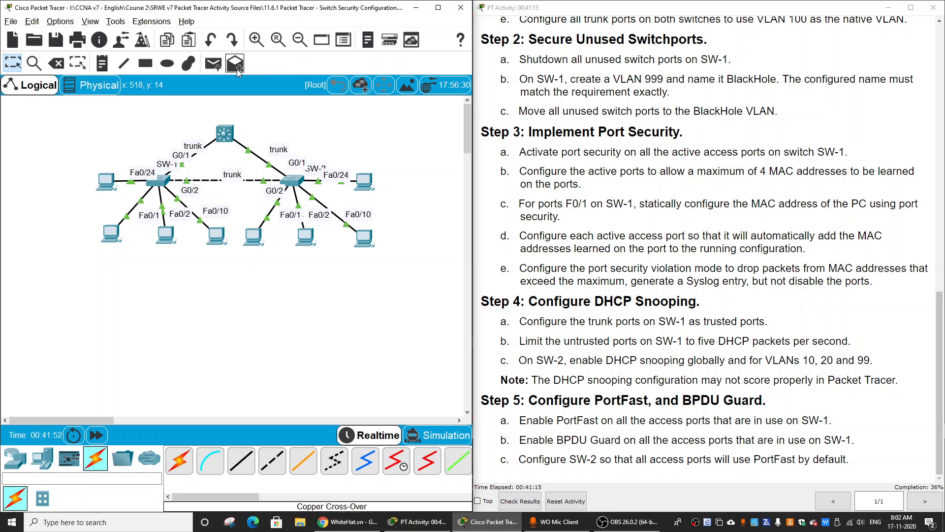
Send more simple PDUs between SW-1's PCs, including one from the Fa0/24 PC to the Fa0/10 PC.
click(213, 63)
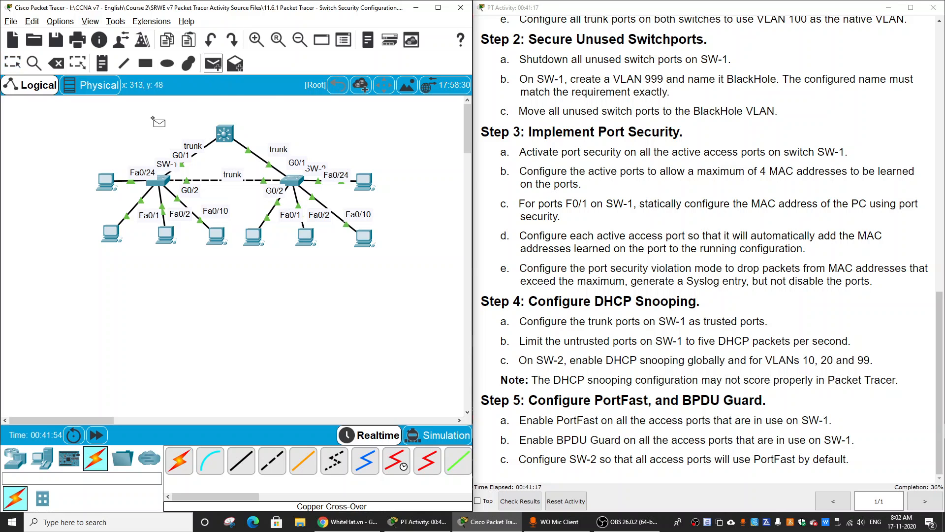
key(Escape)
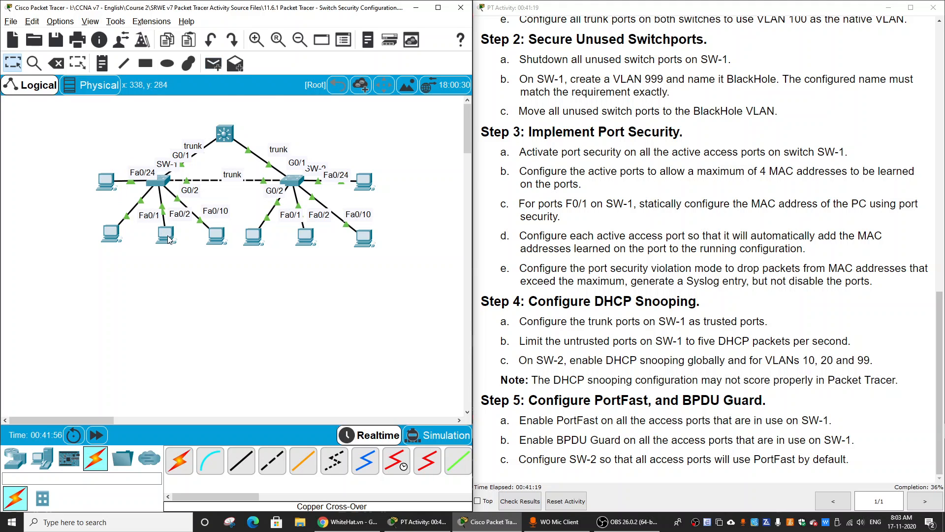
click(213, 63)
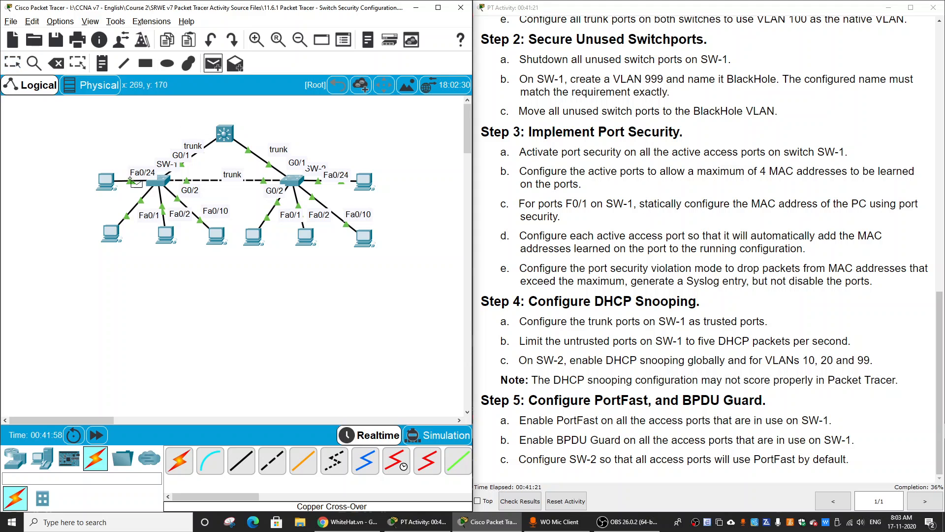
click(102, 180)
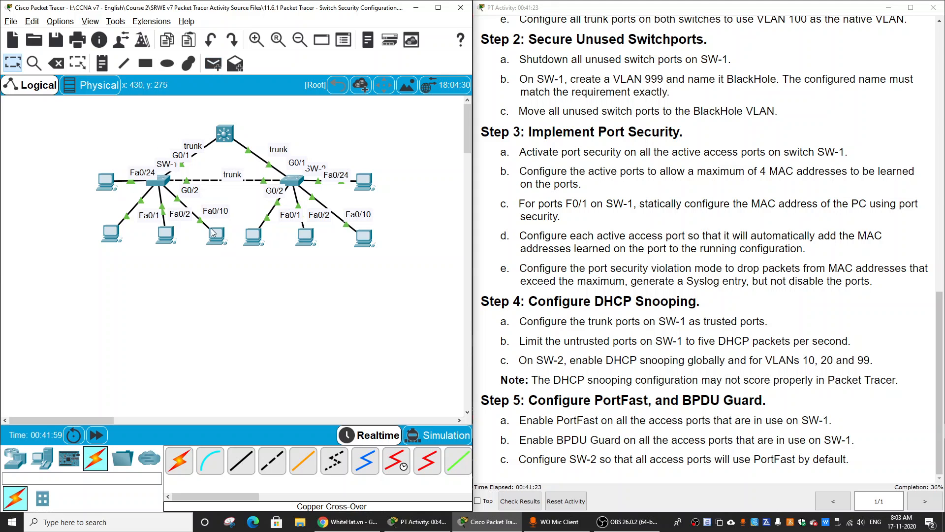
Reopen SW-1's command line, quit the paused listing and display the running configuration again with do show run.
click(164, 186)
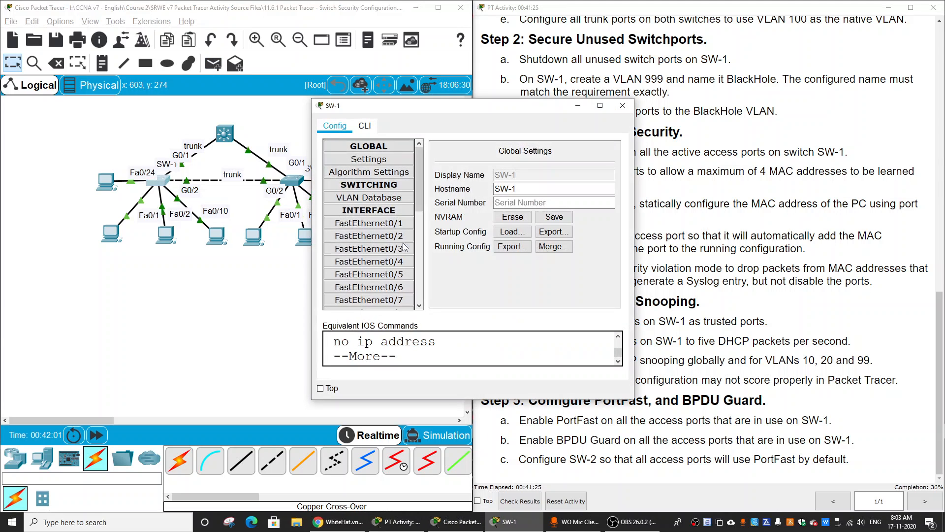
click(365, 126)
click(600, 105)
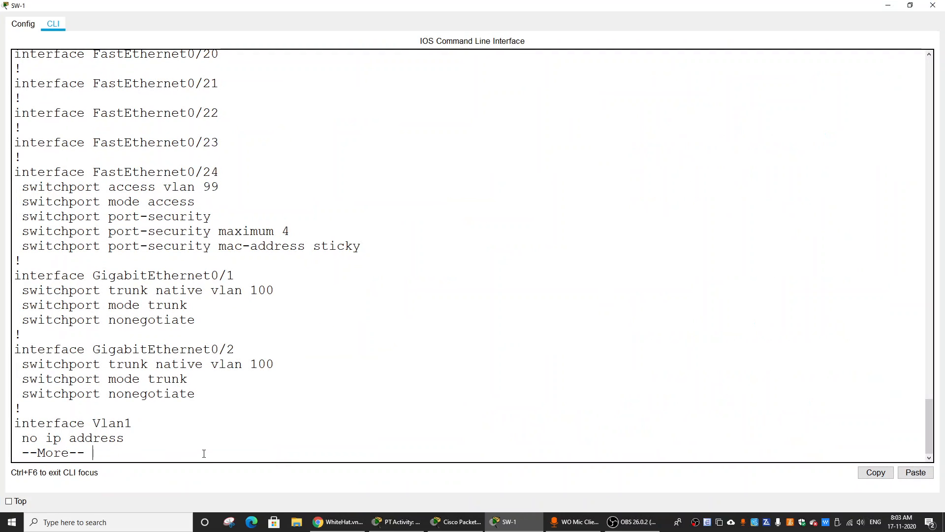
text(q)
text(do show run)
key(Return)
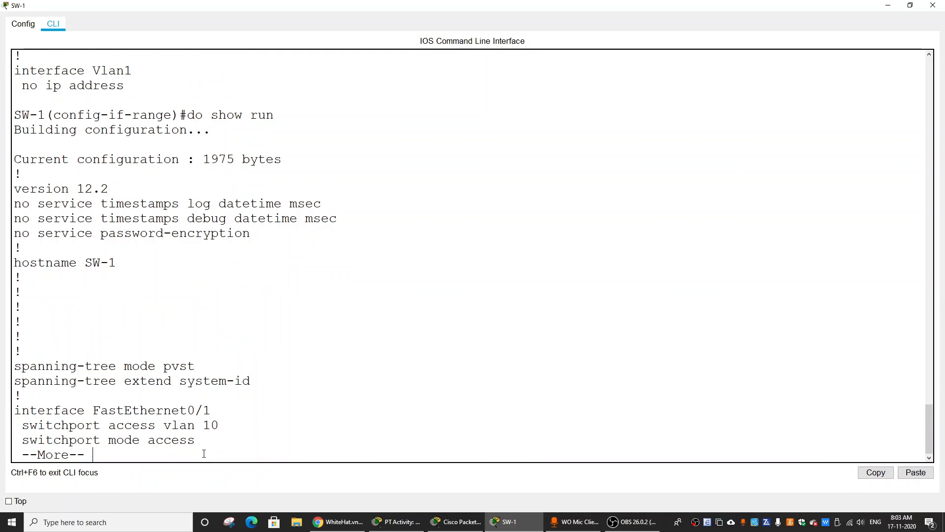
Check the FastEthernet0/1 and FastEthernet0/2 sections for learned sticky MAC addresses, and close SW-1's window.
key(Return)
key(Return)
key(Return)
key(Return)
key(Return)
key(Return)
key(Return)
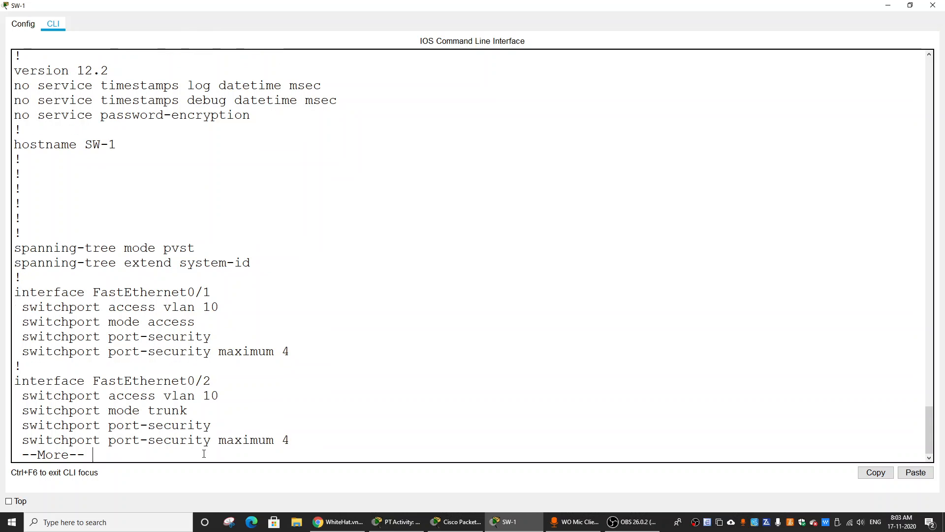
key(Return)
key(Return)
key(Return)
key(Return)
key(Return)
key(Return)
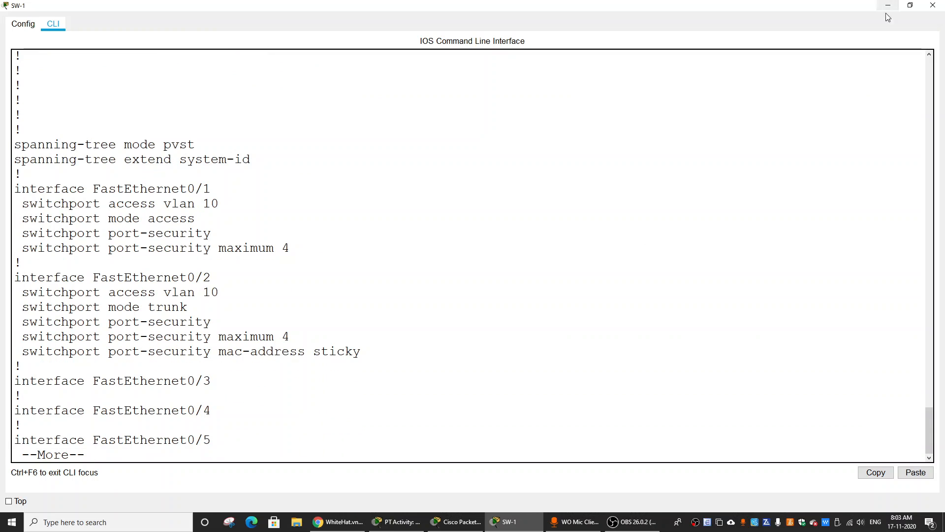
click(933, 5)
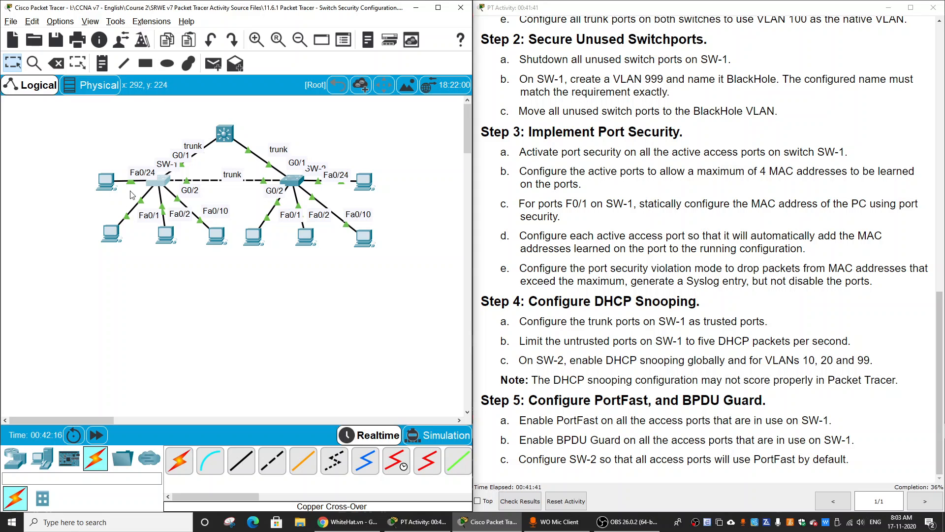
Open the Command Prompt of netadmin1, the PC on Fa0/24, and begin a ping command.
click(106, 181)
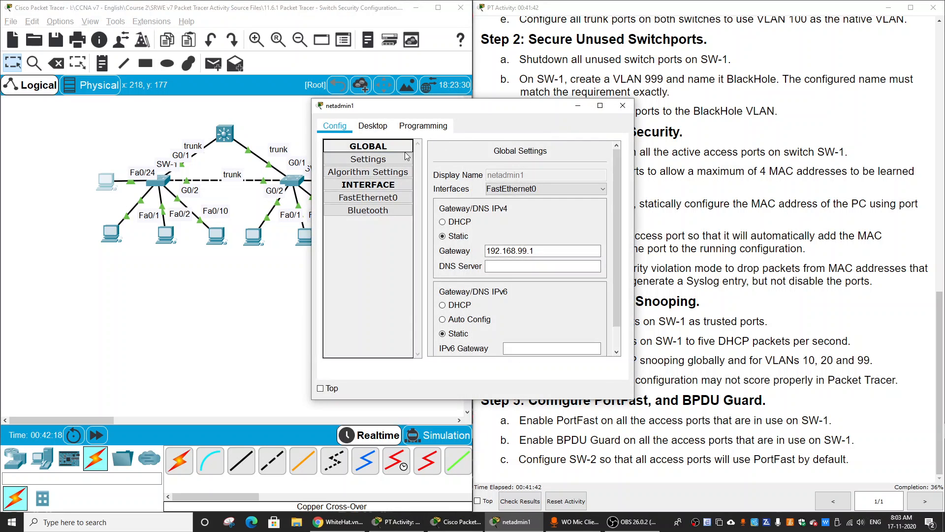
click(373, 126)
click(507, 169)
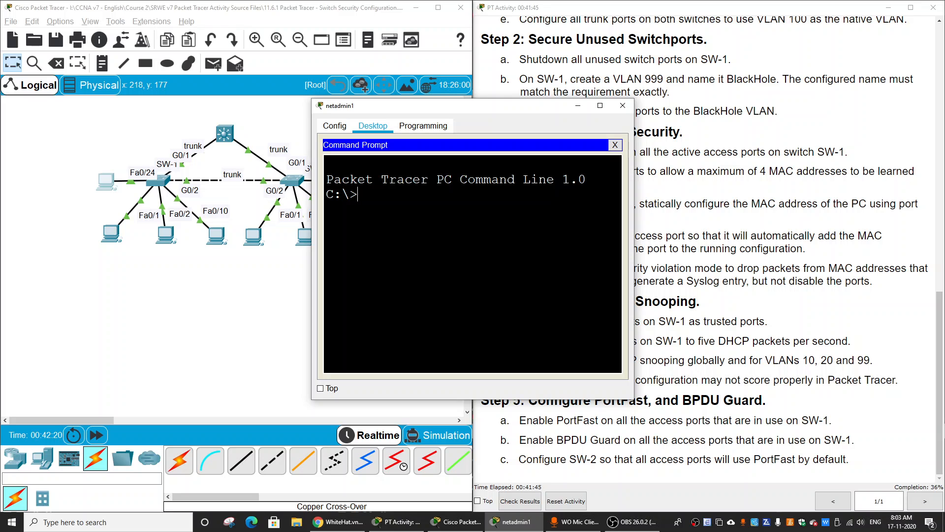
text(ping)
click(295, 289)
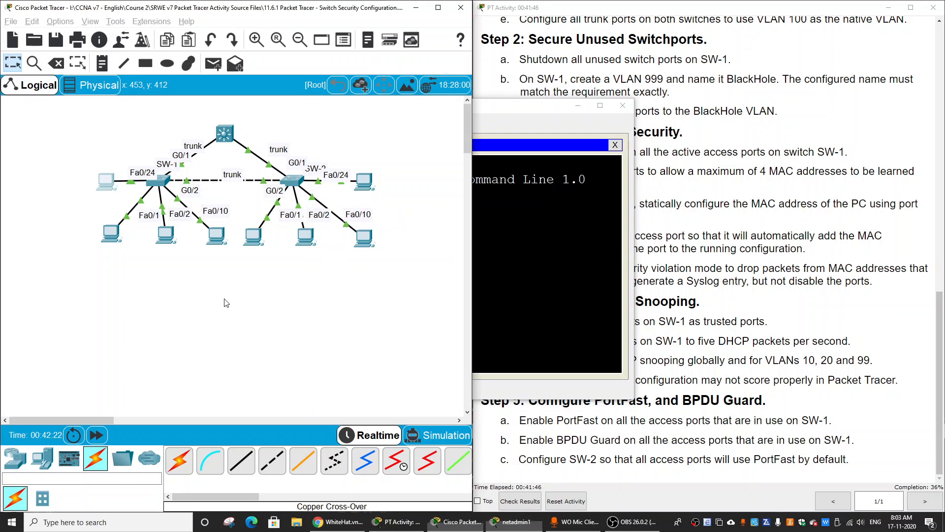
Copy PC2's IP address from its IP Configuration and close PC2's window.
click(166, 235)
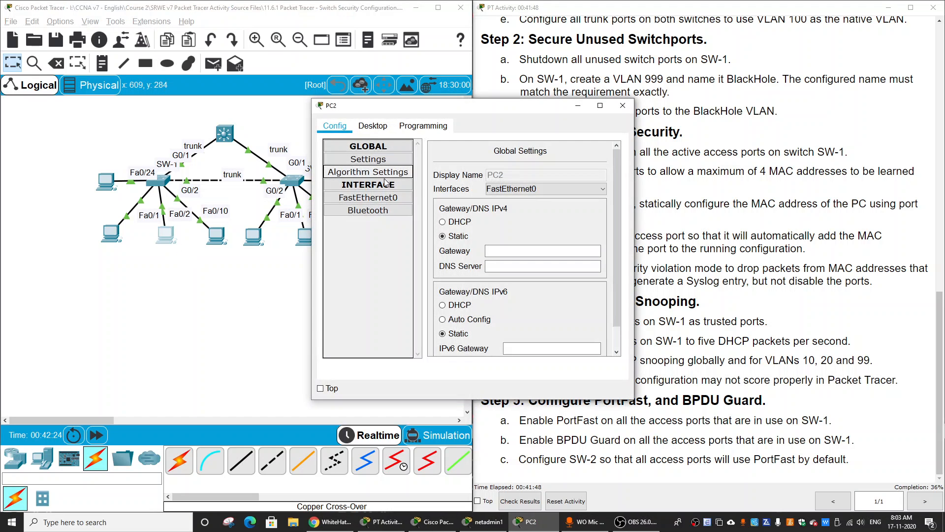
click(373, 125)
click(361, 169)
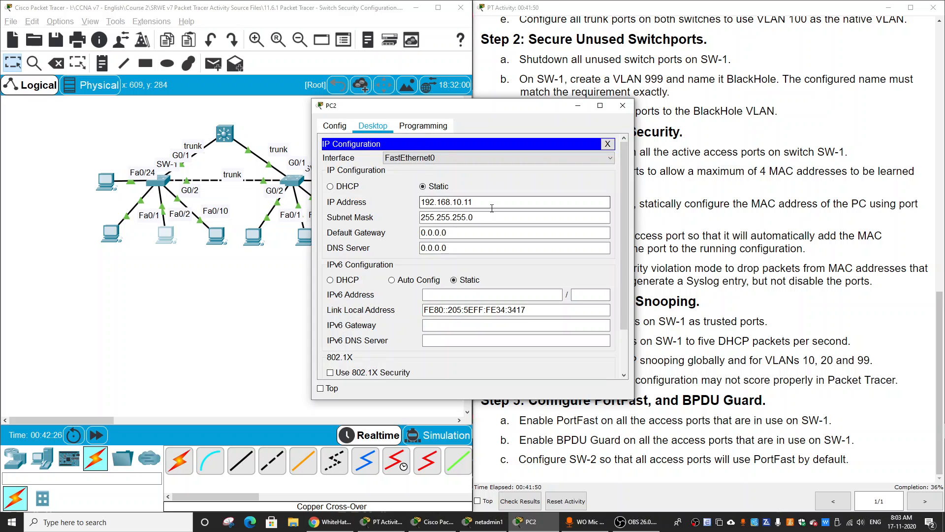
drag(492, 205, 390, 194)
right_click(437, 201)
click(478, 246)
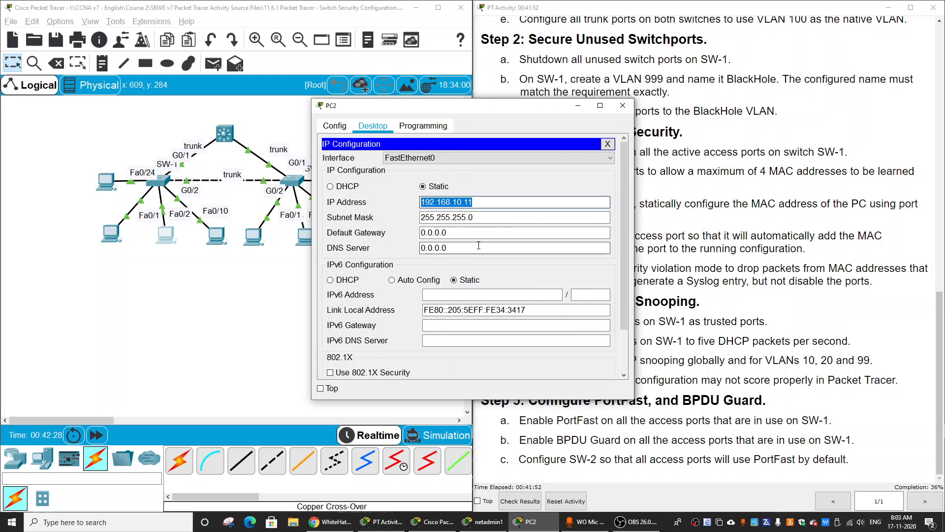
click(623, 105)
click(169, 237)
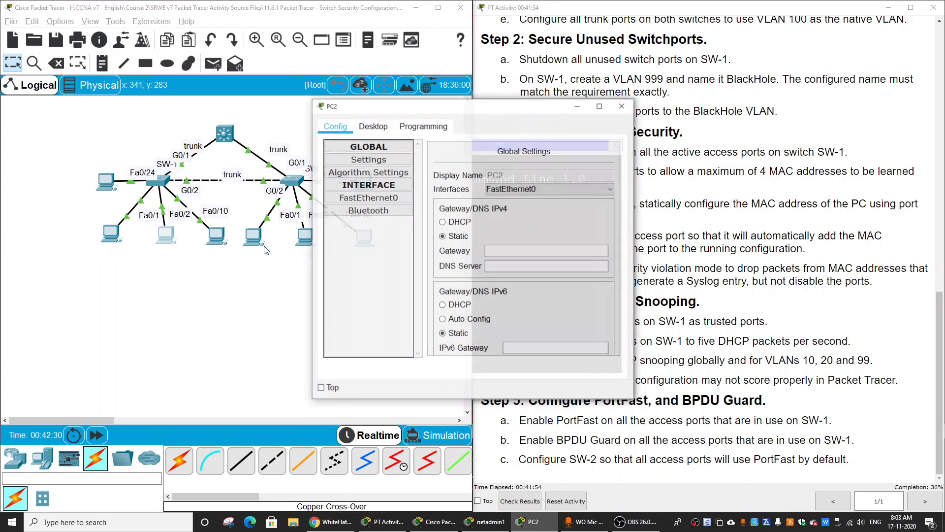
click(623, 105)
Complete netadmin1's ping command with the copied address 192.168.10.11 and run it.
click(546, 232)
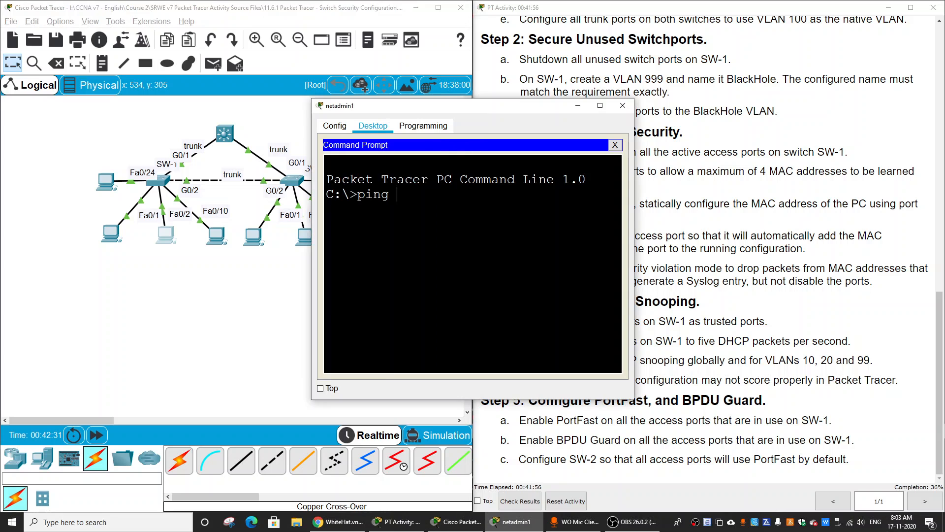
right_click(413, 196)
click(437, 215)
key(Return)
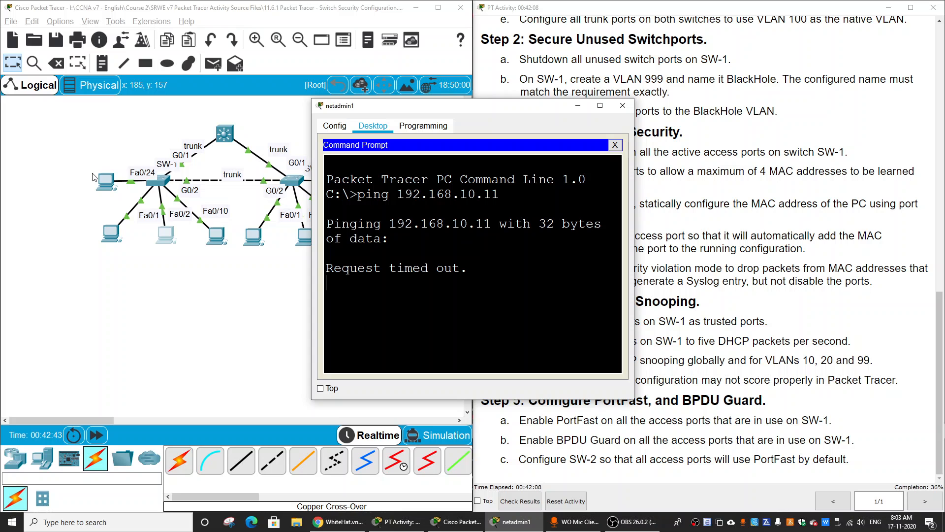
click(197, 289)
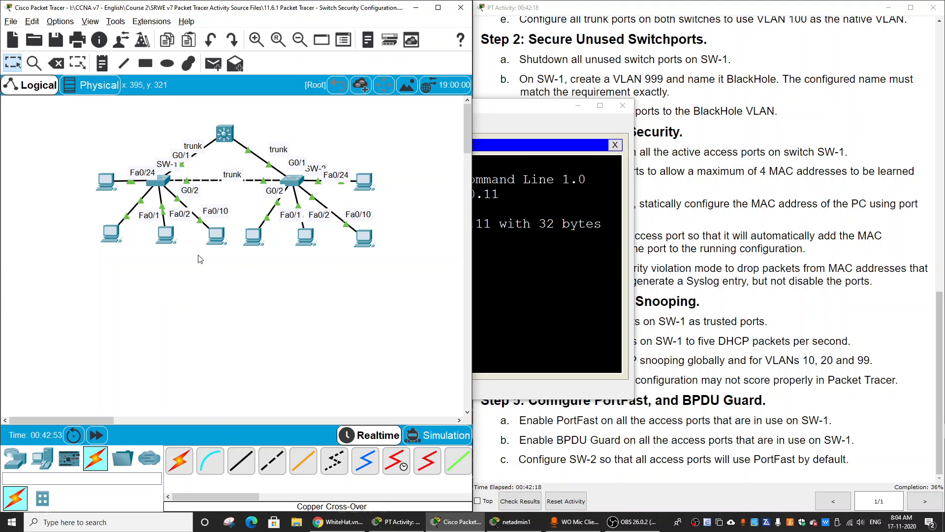
click(504, 242)
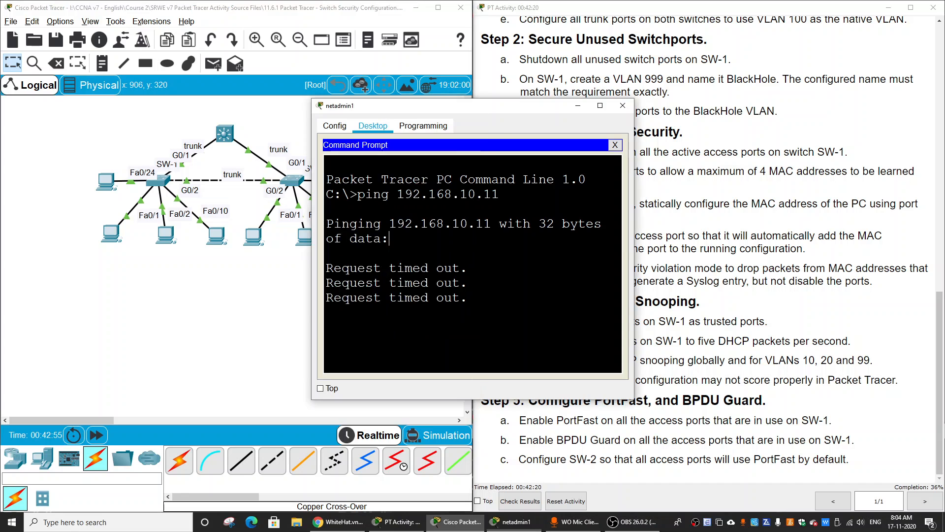
Reopen SW-1's command line, quit the paused listing and display the interface summary with do sh ip int bri.
click(162, 185)
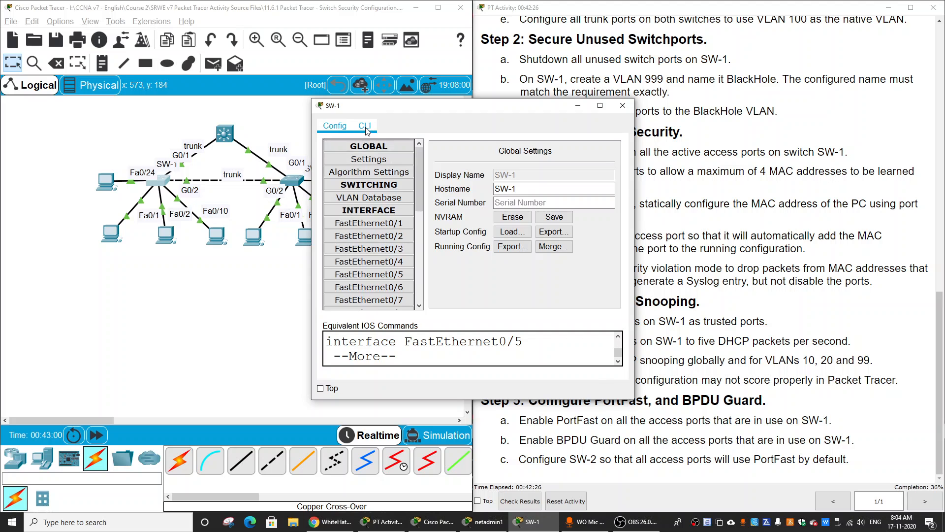
click(364, 126)
click(600, 106)
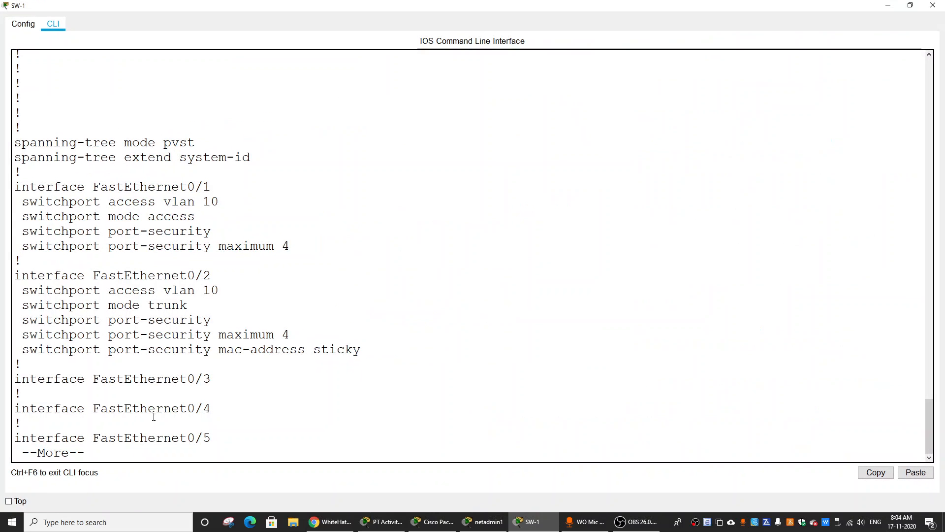
key(q)
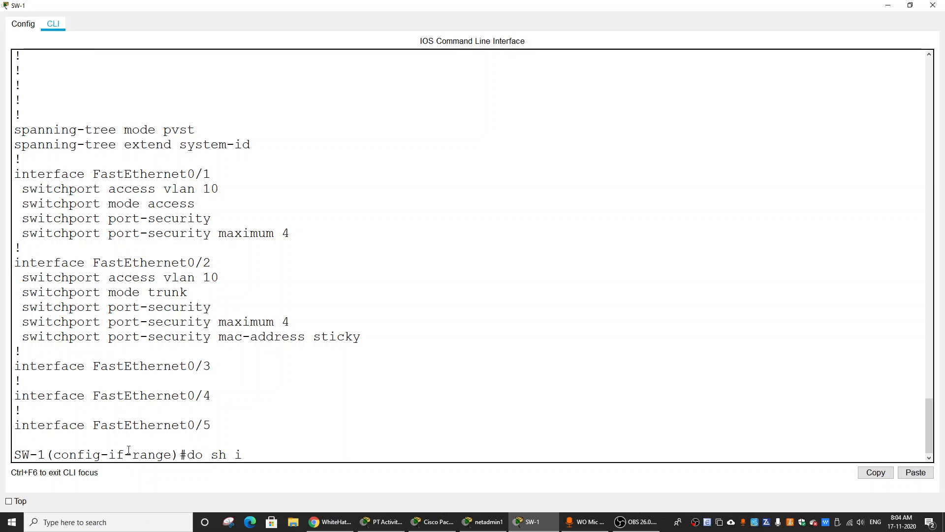
text(do sh ip int bri)
key(Return)
key(Return)
key(Return)
key(Return)
key(Return)
key(Return)
key(Return)
key(Return)
key(Return)
key(Return)
key(Return)
key(Return)
key(Return)
key(Return)
key(Return)
key(Return)
key(Return)
key(Return)
key(Return)
key(Return)
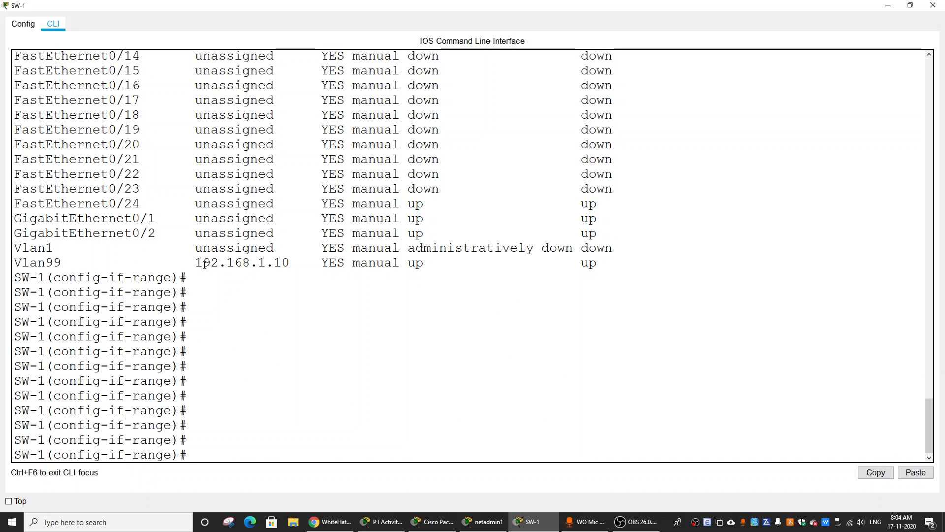
Copy the Vlan99 interface's IP address from SW-1's interface summary and begin a new ping command in netadmin1's Command Prompt.
drag(195, 264, 291, 264)
right_click(262, 268)
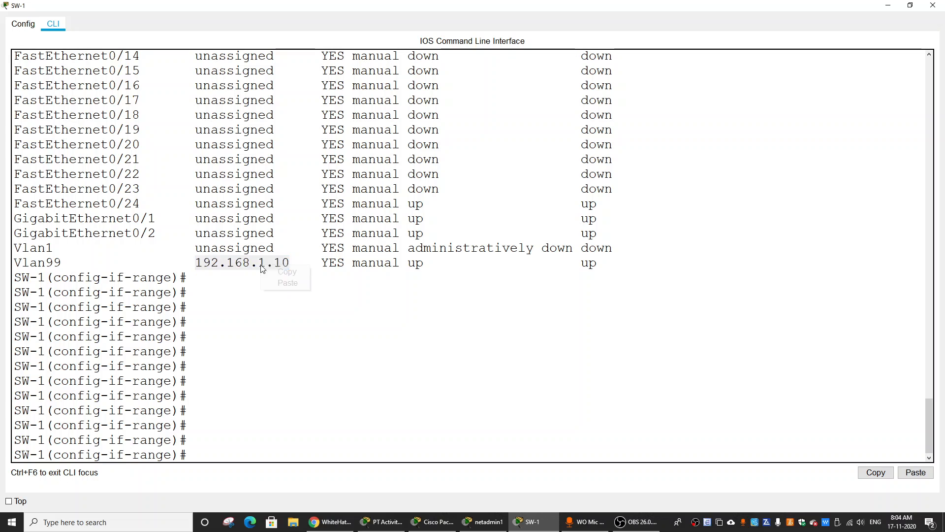
click(273, 270)
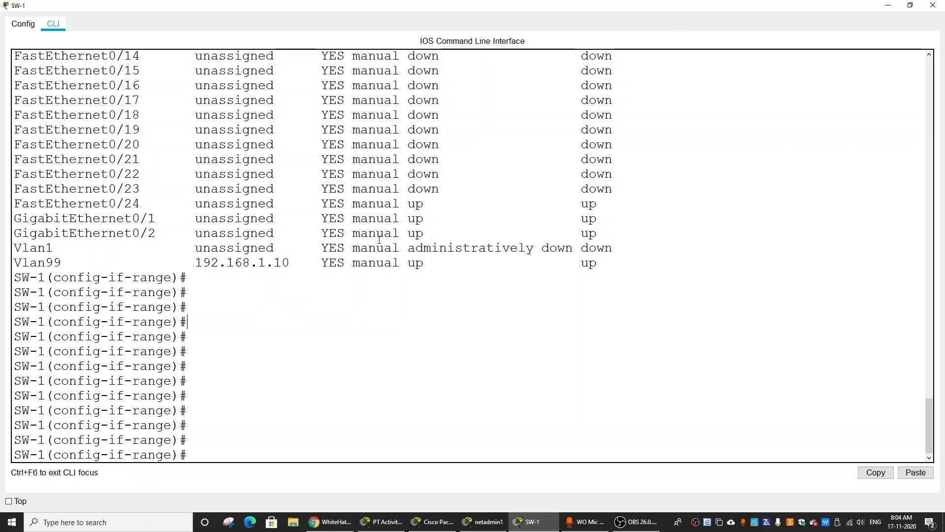
click(888, 5)
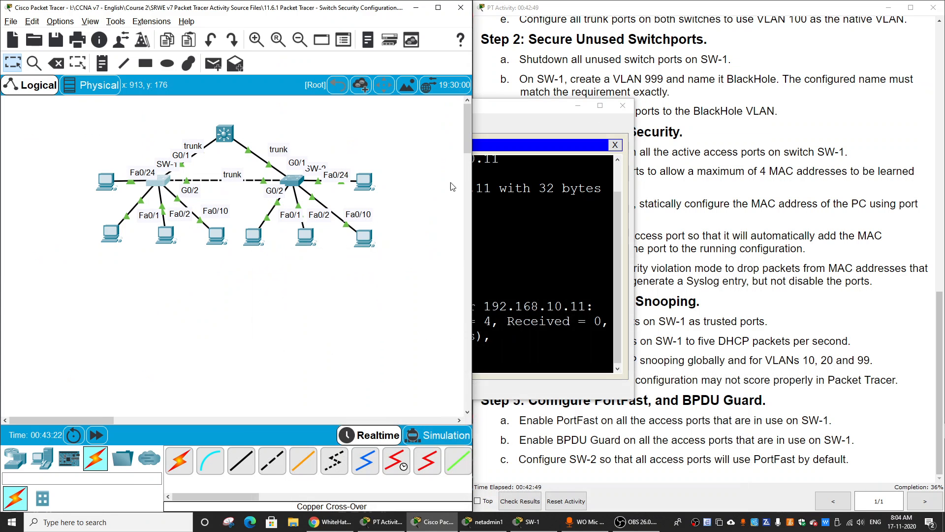
click(481, 232)
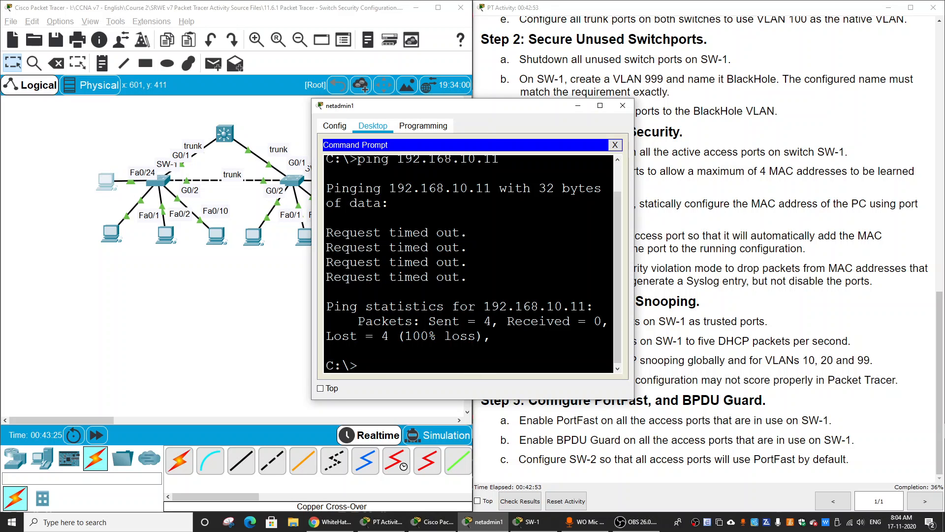
text(ping)
Look up the network address of SW-1's Management VLAN 99 in the activity's VLAN table.
click(736, 276)
scroll(649, 142, up, 15)
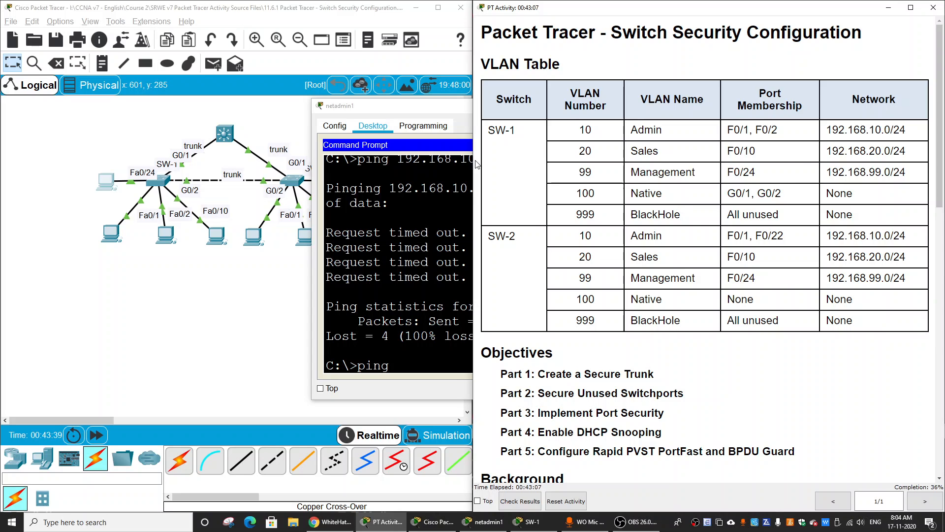
click(66, 203)
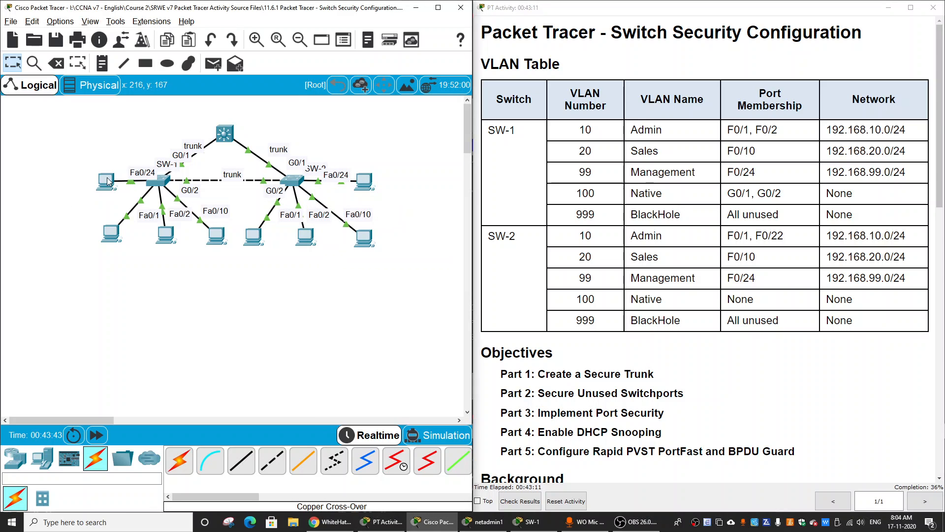
click(693, 191)
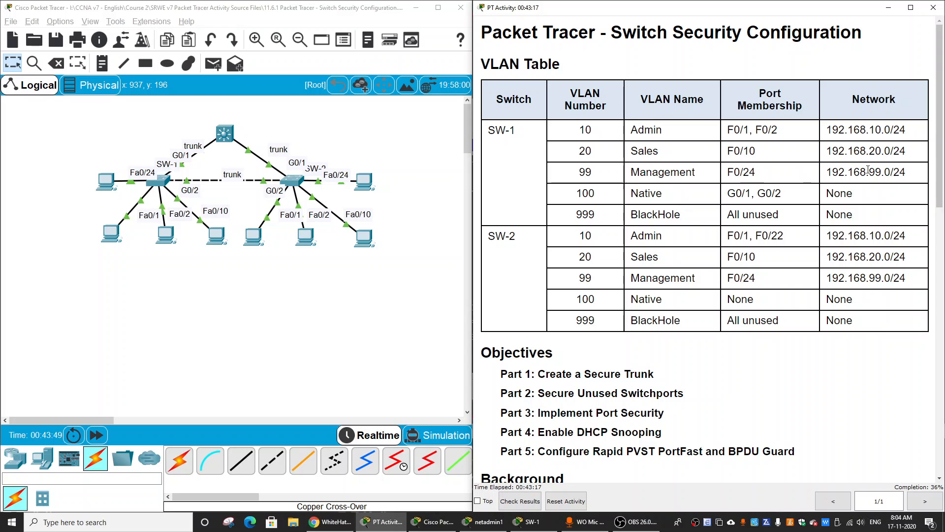
drag(828, 175, 892, 170)
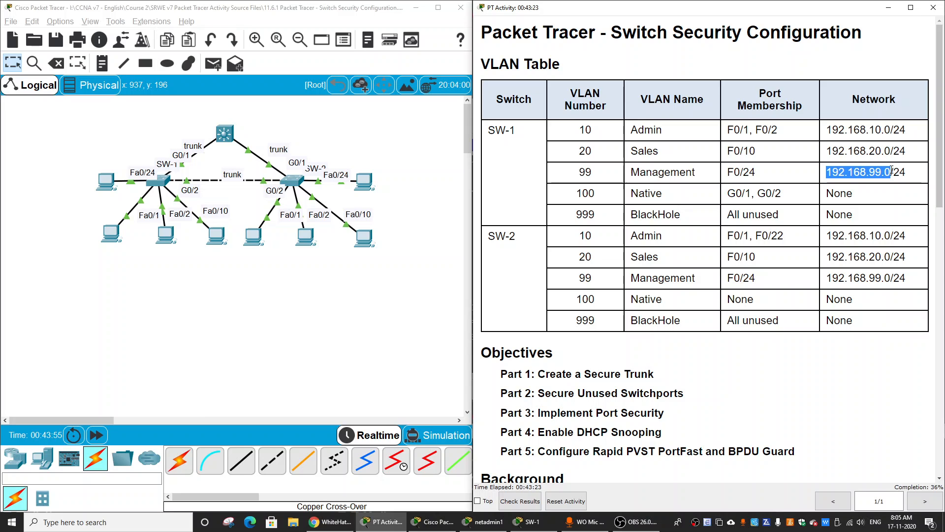
double_click(662, 172)
click(398, 181)
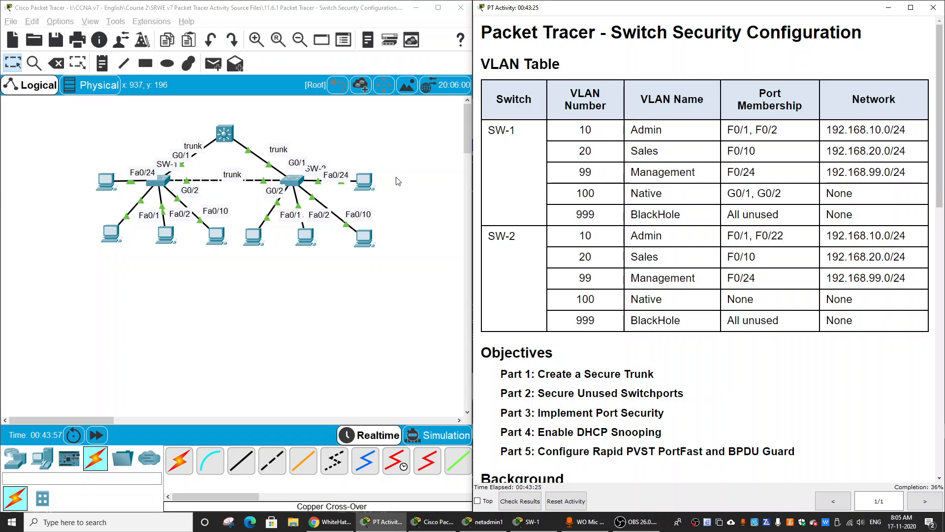
Complete netadmin1's ping command with the address 192.168.99.1 and run it.
click(106, 182)
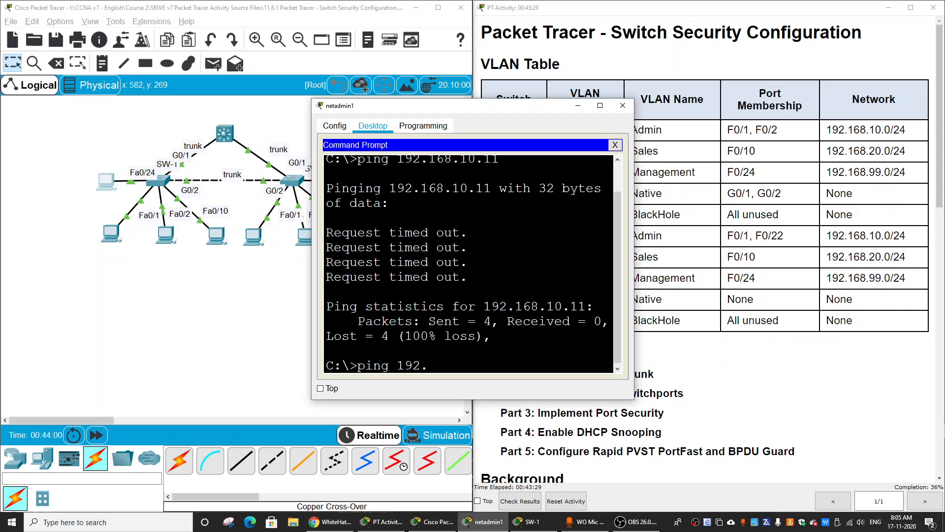
text(168.99.1)
key(Return)
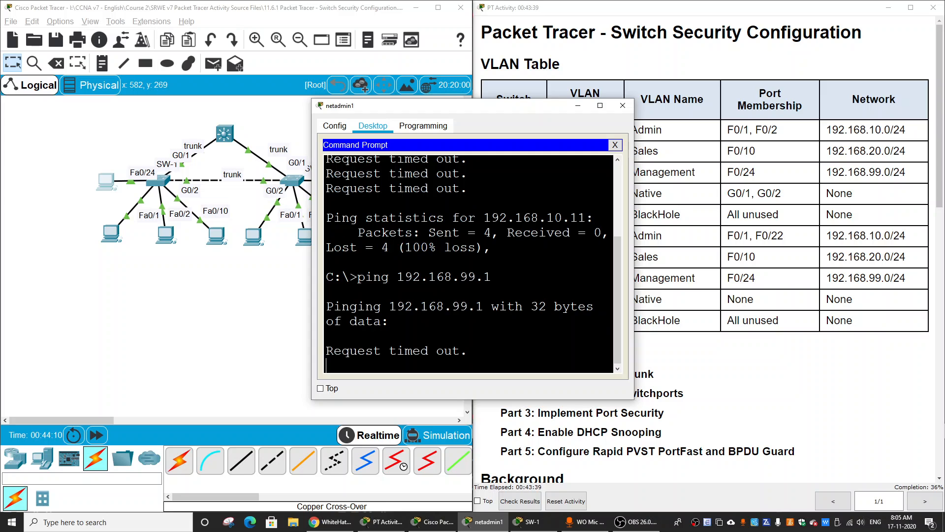
Recheck SW-1's Management row in the VLAN table against netadmin1's running ping.
click(842, 173)
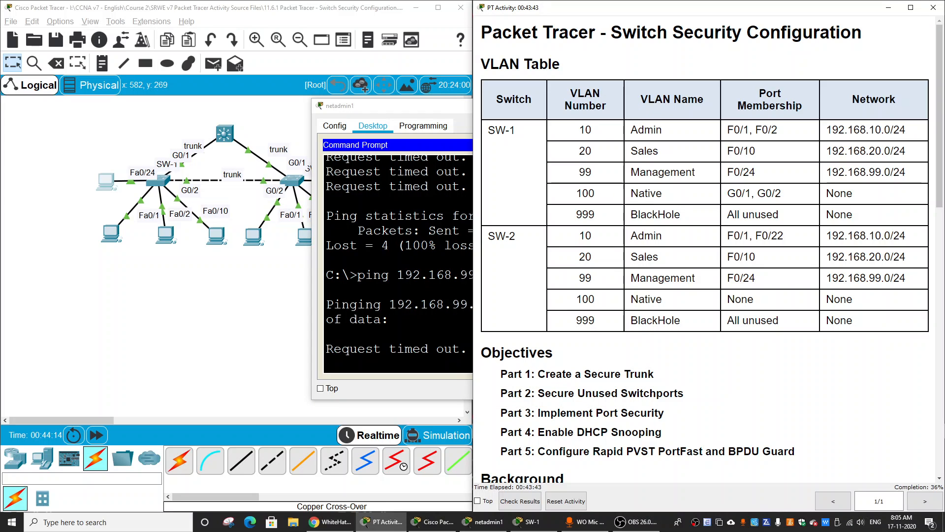
click(858, 196)
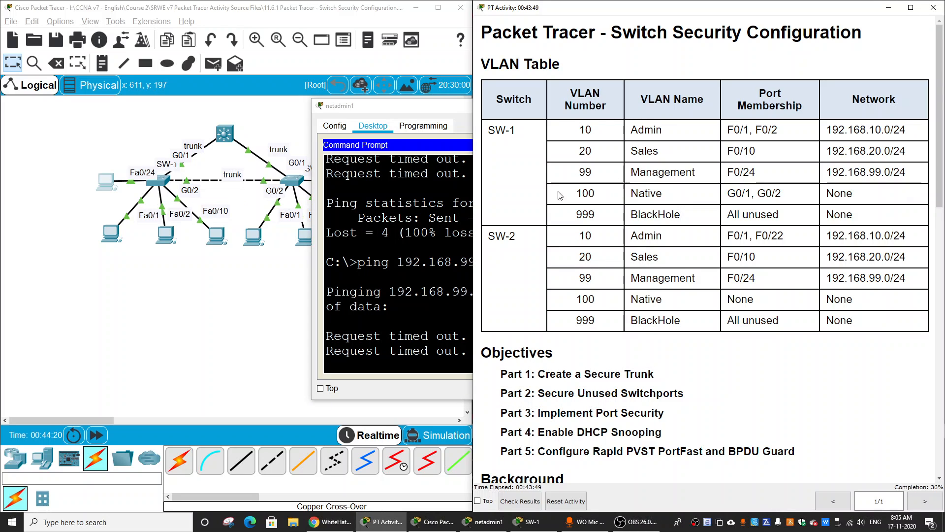
drag(760, 176, 566, 176)
click(443, 303)
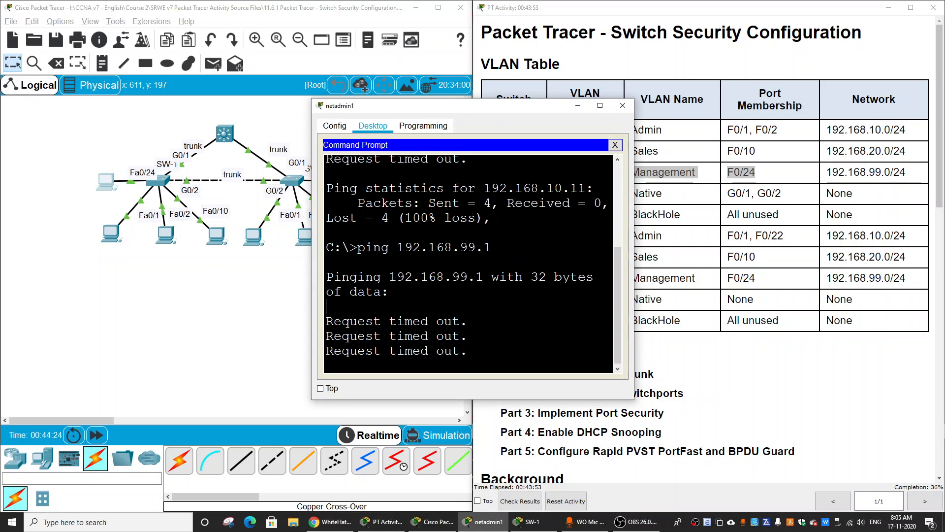
Reopen SW-1's command line in a maximized window and display the interface summary again with do sh ip int bri.
click(150, 190)
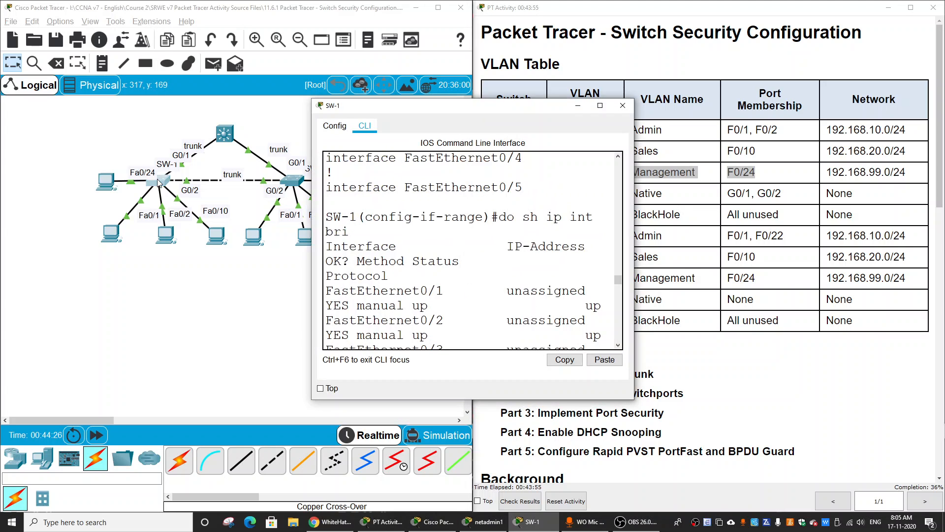
scroll(554, 152, down, 3)
click(600, 106)
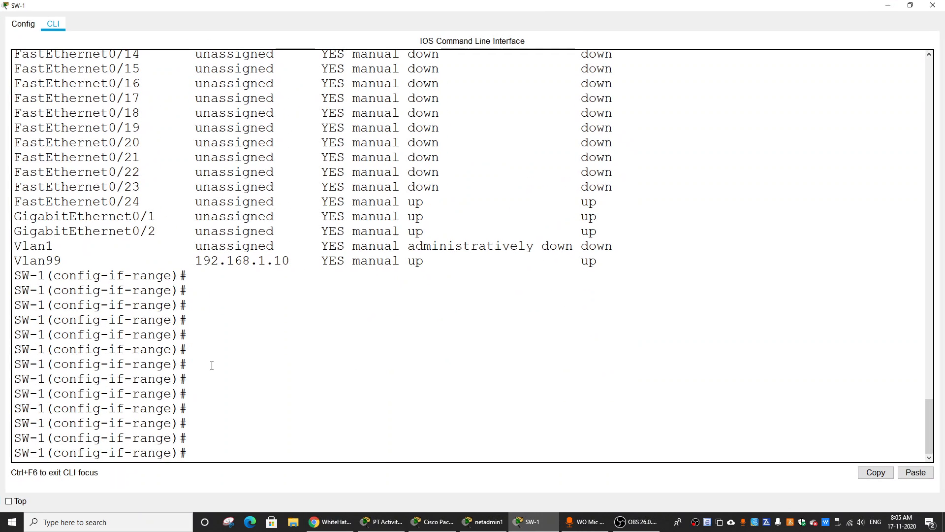
key(Up)
key(Return)
Quit the paused summary, run do show run on SW-1 and page through the configuration past FastEthernet0/10.
key(Up)
key(Up)
key(Up)
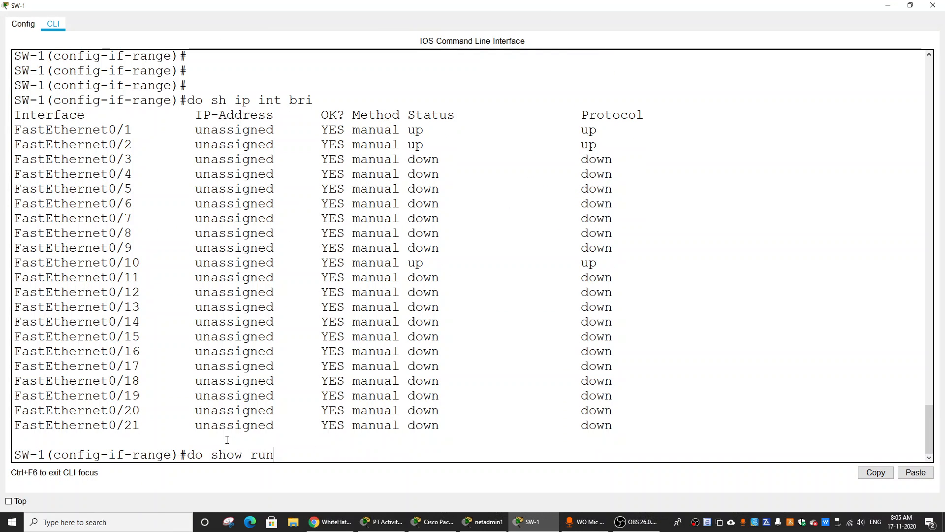
key(Return)
key(Return)
key(Return)
key(Return)
key(Return)
key(Return)
key(Return)
key(Return)
key(Return)
key(Return)
key(Return)
key(Return)
key(Return)
key(Return)
key(Return)
key(Return)
key(Return)
key(Return)
key(Return)
key(Return)
key(Return)
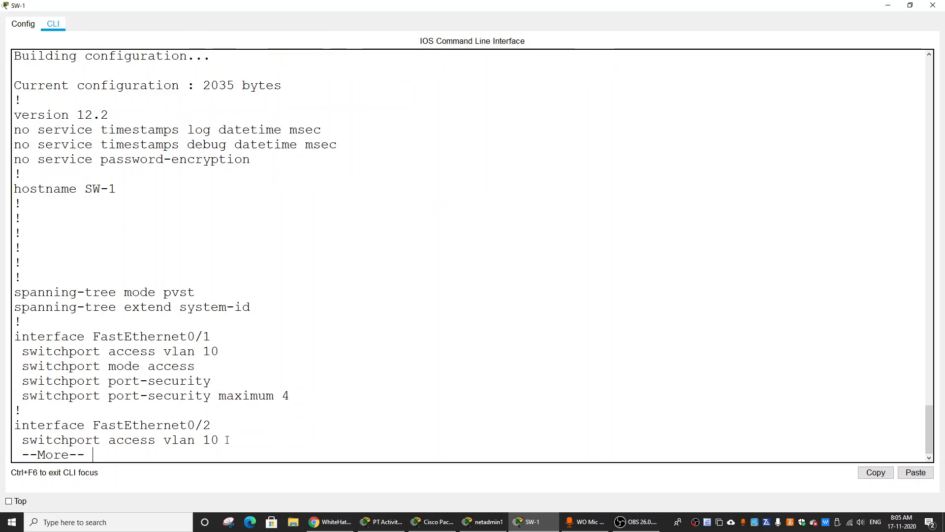
key(Return)
key(Return)
key(Return)
key(Return)
key(Return)
key(Return)
key(Return)
key(Return)
key(Return)
key(Return)
key(Return)
key(Return)
key(Return)
key(Return)
key(Return)
key(Return)
key(Return)
key(Return)
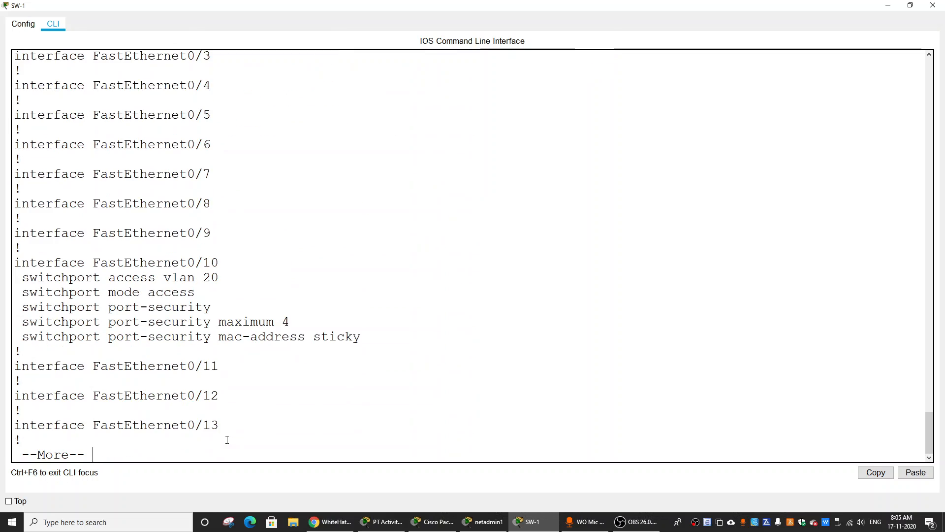
Examine the sticky MAC entries under FastEthernet0/2, FastEthernet0/10 and FastEthernet0/24 in SW-1's running configuration.
scroll(346, 291, up, 6)
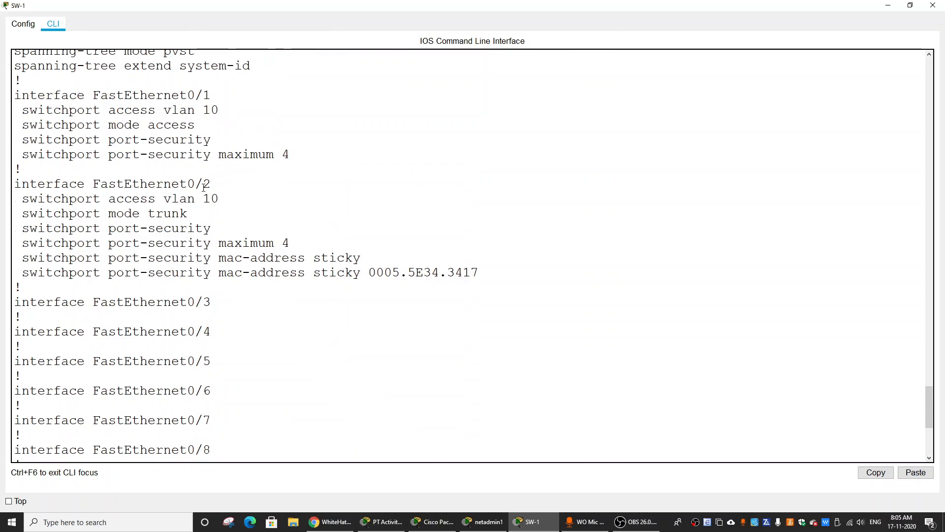
drag(97, 184, 245, 185)
click(439, 311)
scroll(351, 340, down, 6)
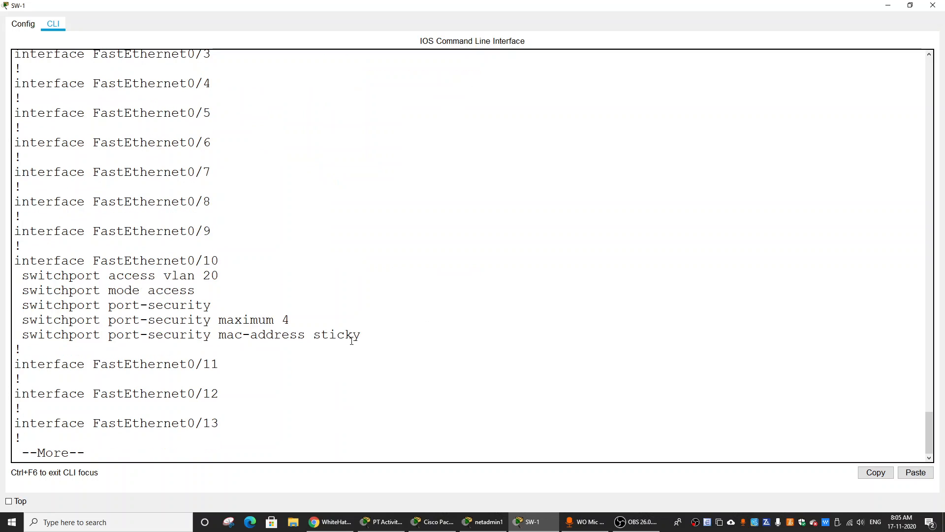
key(Return)
key(Return)
key(Return)
key(Return)
key(Return)
key(Return)
key(Return)
key(Return)
key(Return)
key(Return)
key(Return)
key(Return)
key(Return)
key(Return)
key(Return)
key(Return)
key(Return)
key(Return)
key(Return)
key(Return)
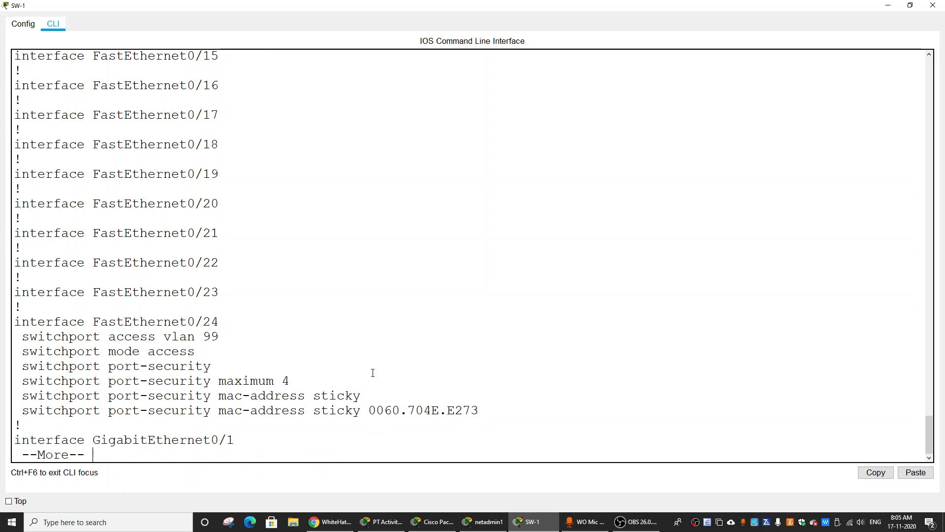
Close SW-1's window and go back down the activity instructions toward the configuration steps.
click(932, 5)
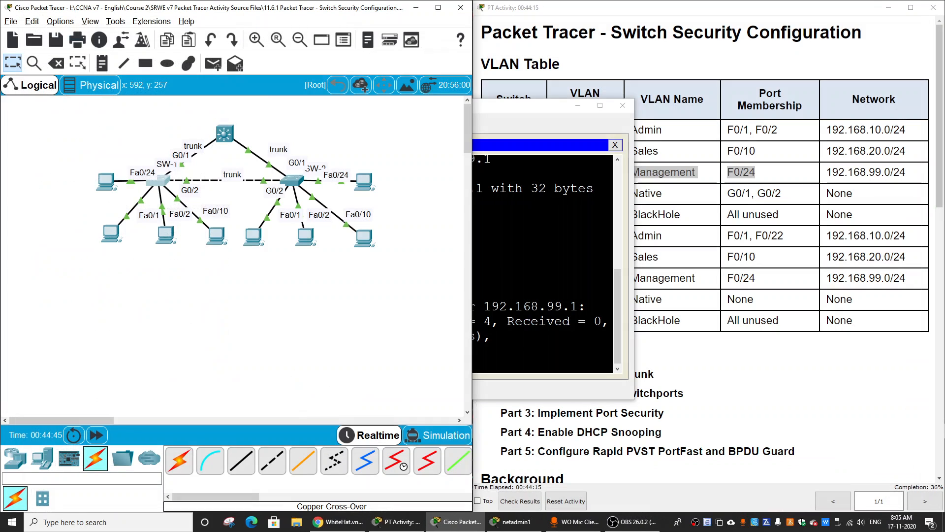
click(699, 250)
scroll(633, 324, down, 6)
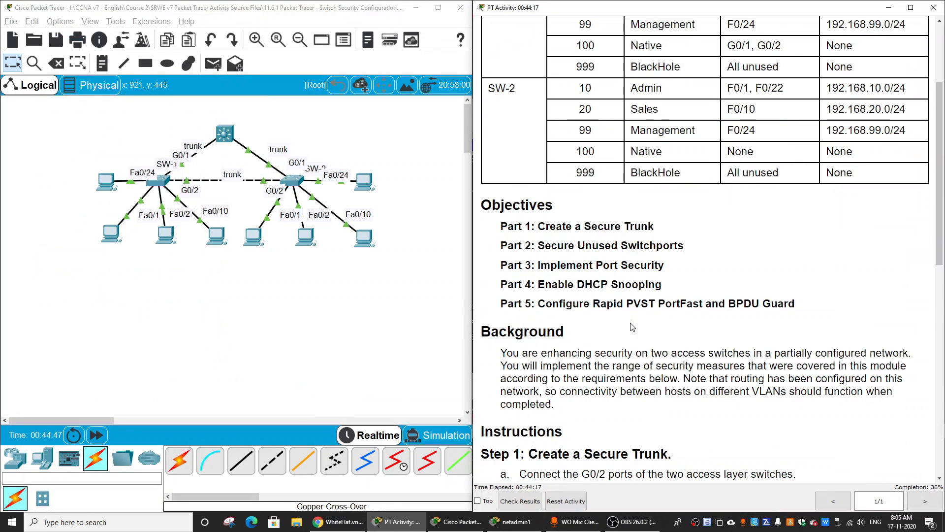
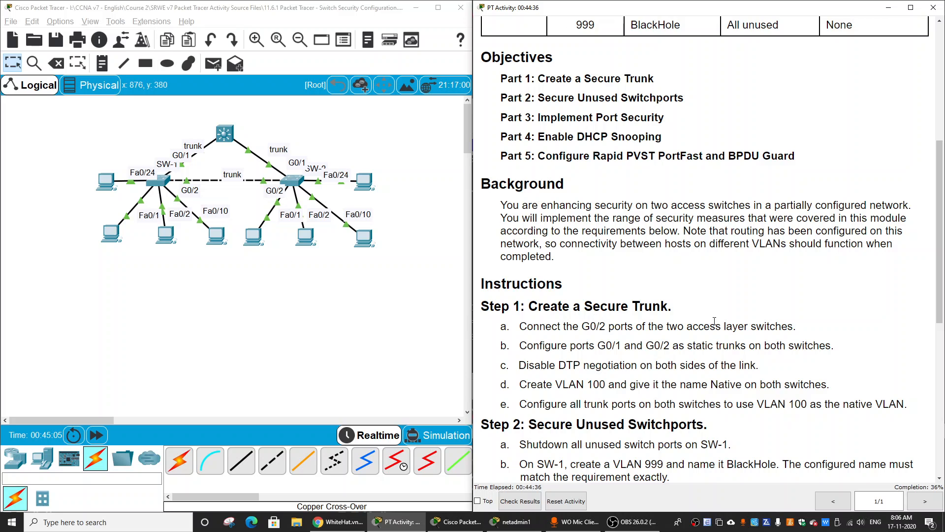
Go down to the remaining activity steps and reopen SW-1's command line at its configuration prompt.
scroll(703, 340, down, 7)
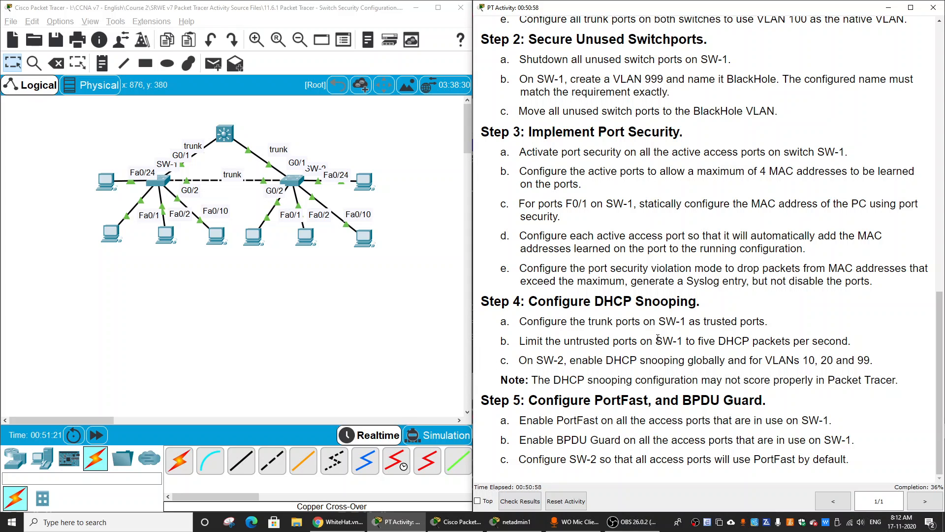
click(163, 183)
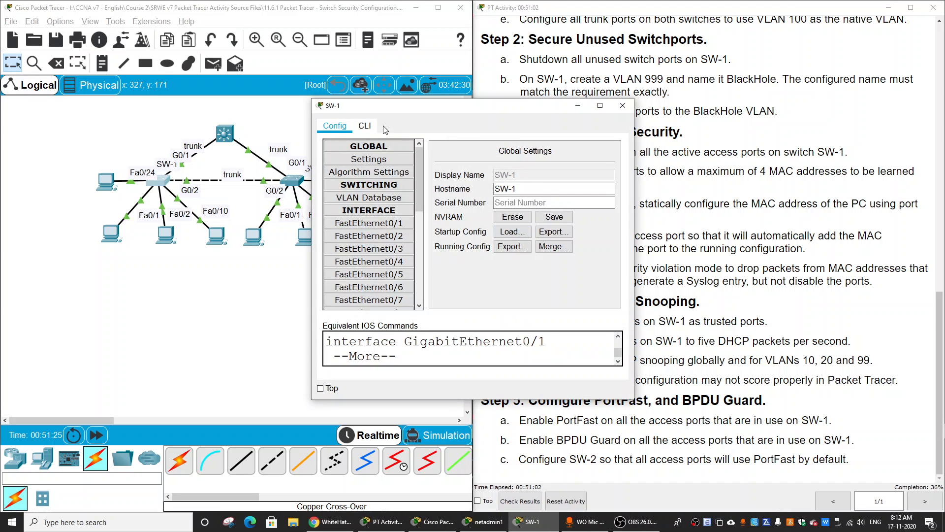
click(364, 126)
key(Return)
key(Return)
key(Return)
key(Return)
key(Return)
key(Return)
key(Return)
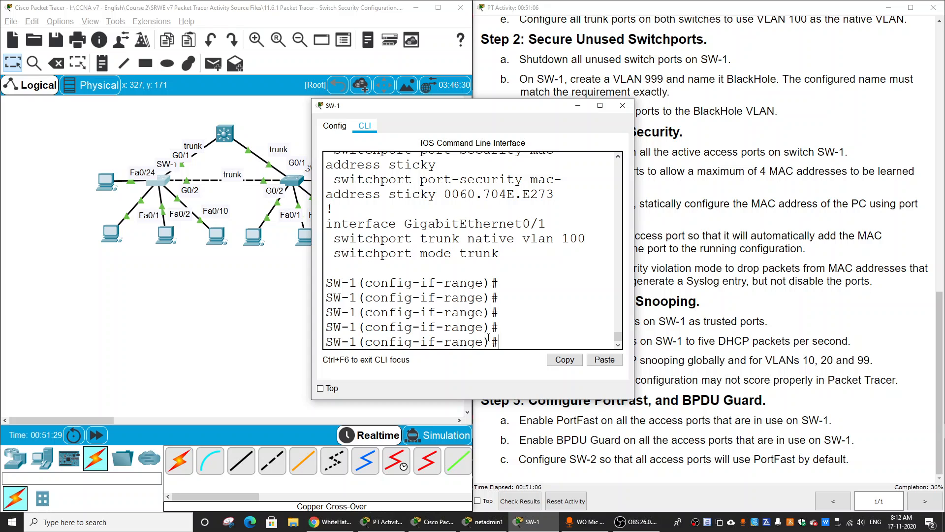
Select the active access ports f0/1, f0/2, f0/10 and f0/24 on SW-1 as an interface range.
text(int ra)
key(BackSpace)
text(ange f0/1,)
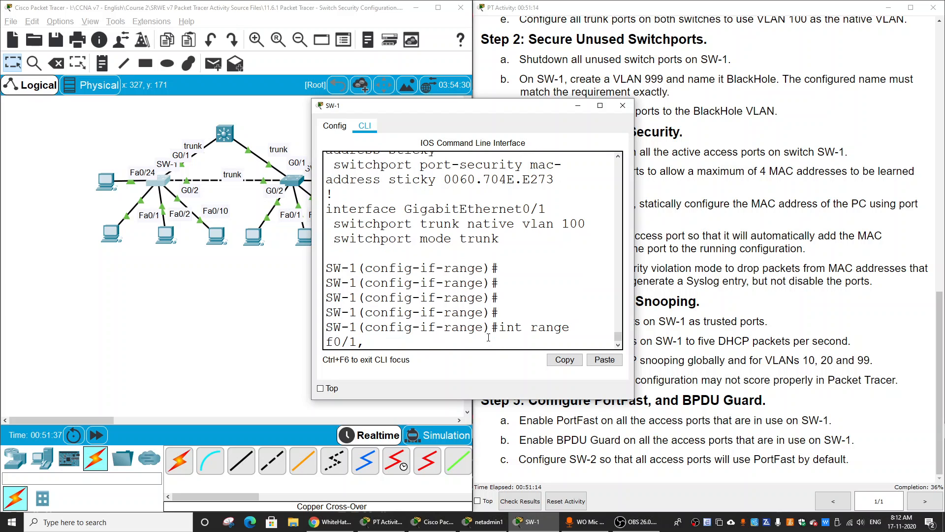
text( f0/2, f0/10, f0/2)
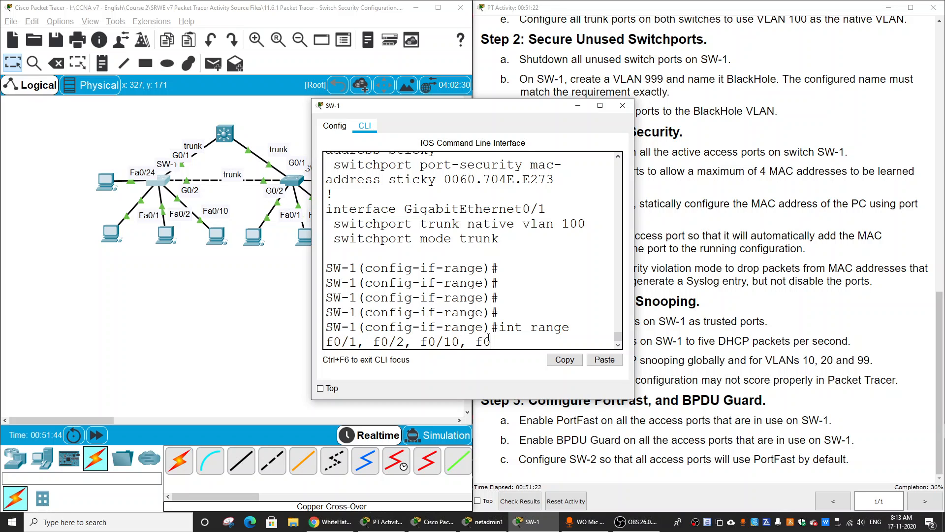
text(4)
key(Return)
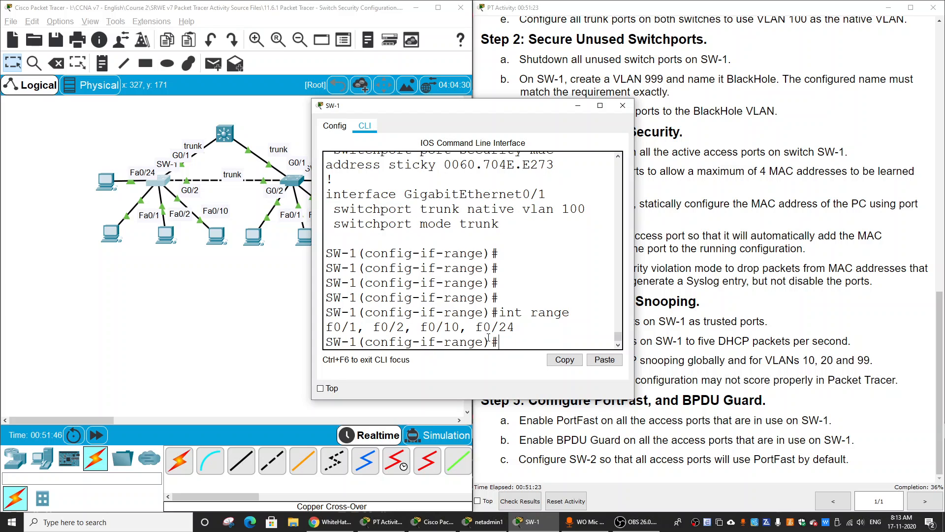
Start the switchport port-security violation command in a maximized window and list its available modes with the inline help.
text(sw)
key(Tab)
text(po)
key(Tab)
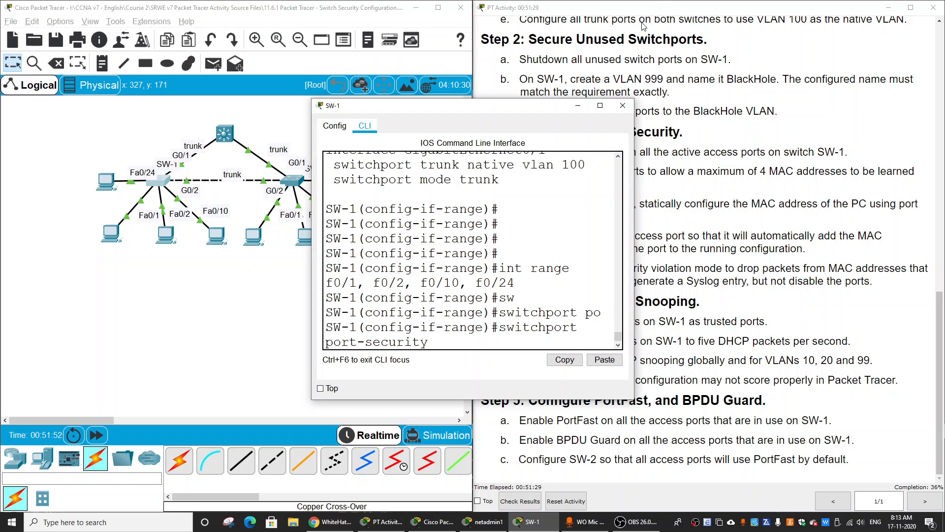
click(601, 107)
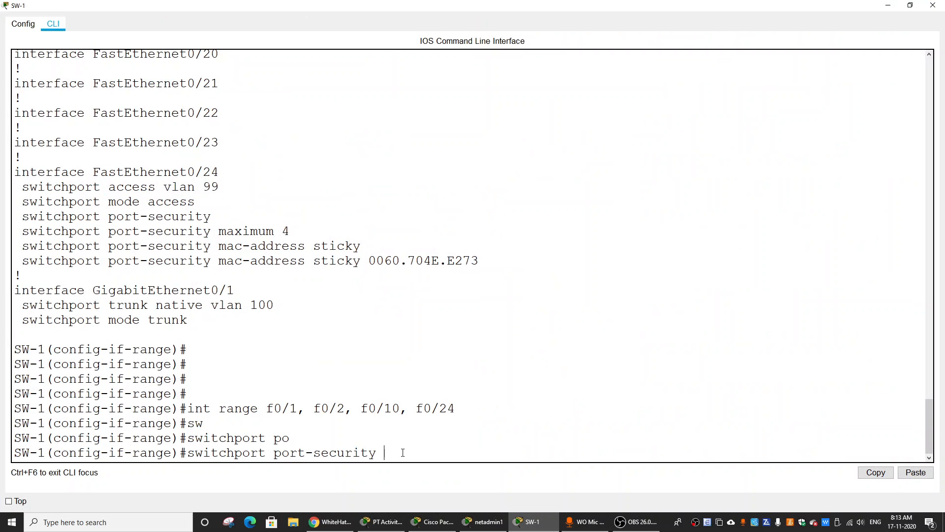
text(?)
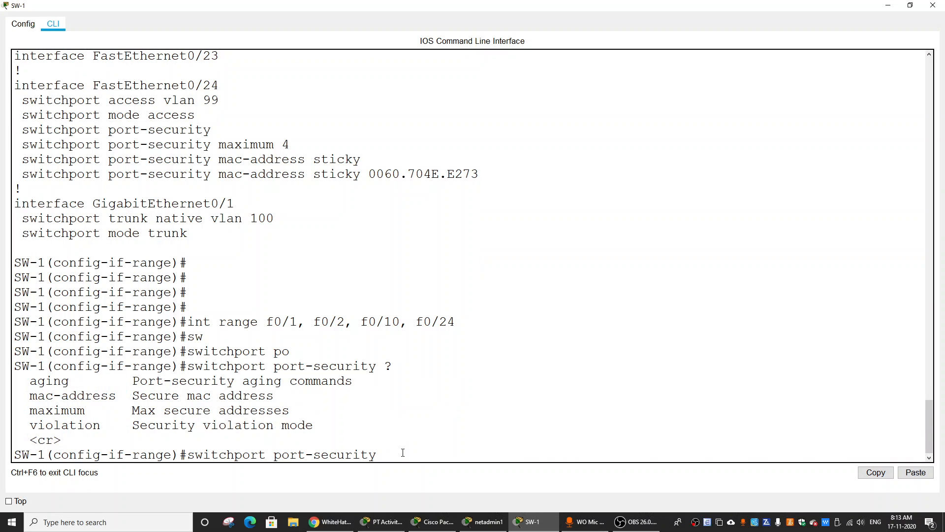
text(vo)
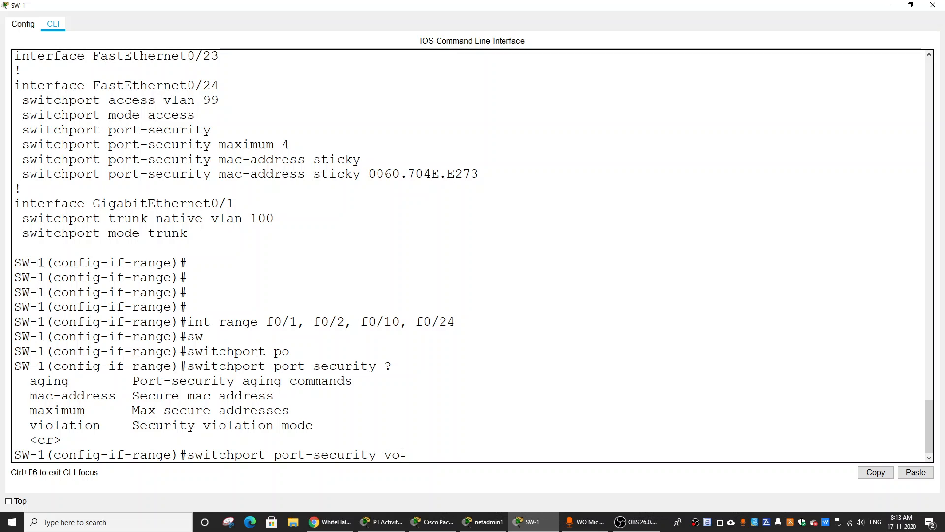
key(BackSpace)
text(io)
key(Tab)
text(?)
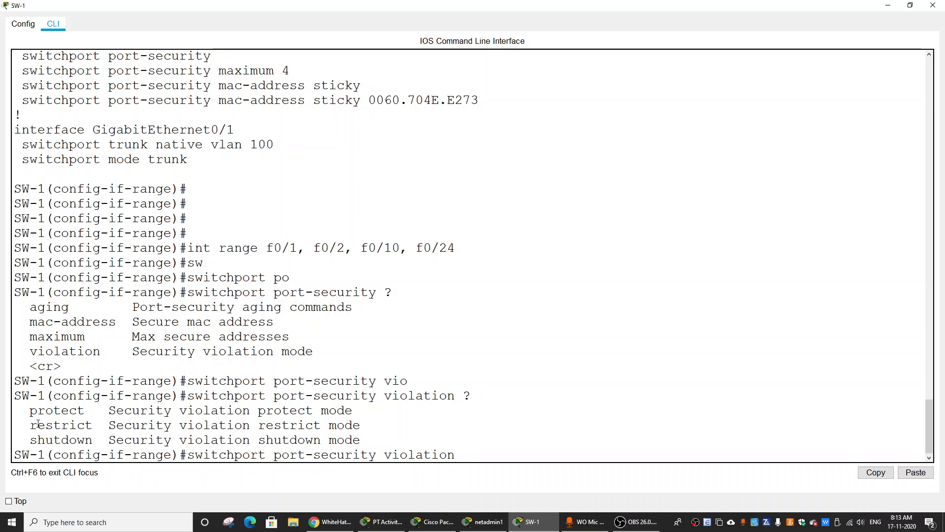
Review the protect and restrict options and set the port-security violation mode to restrict on the selected ports.
drag(27, 410, 353, 413)
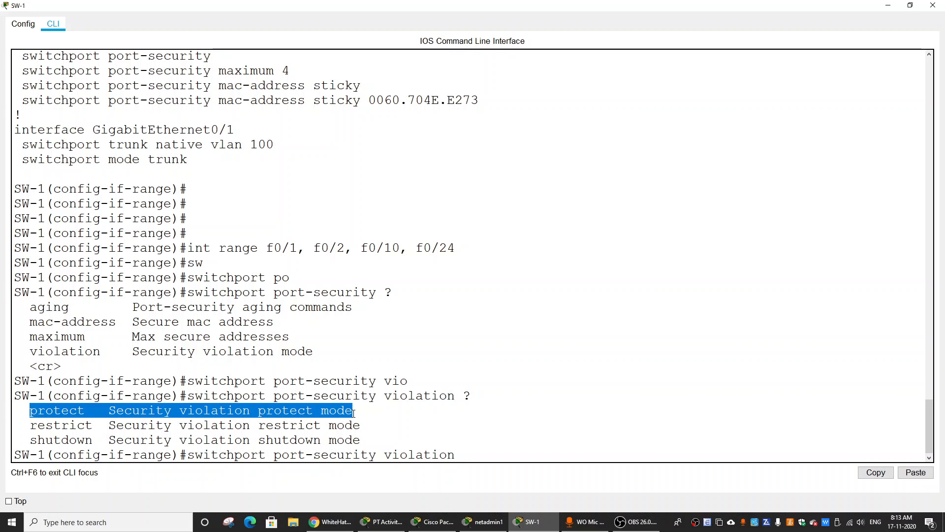
click(107, 424)
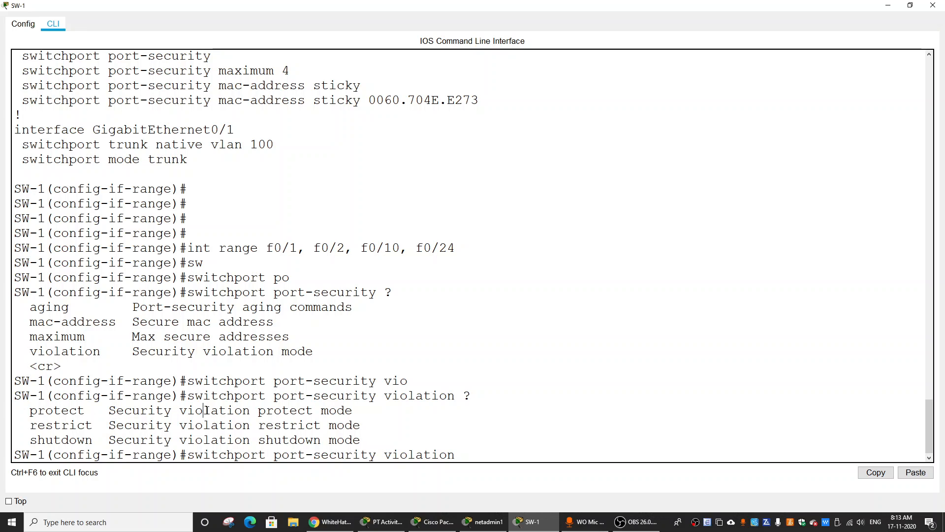
double_click(222, 413)
click(271, 424)
drag(32, 427, 361, 427)
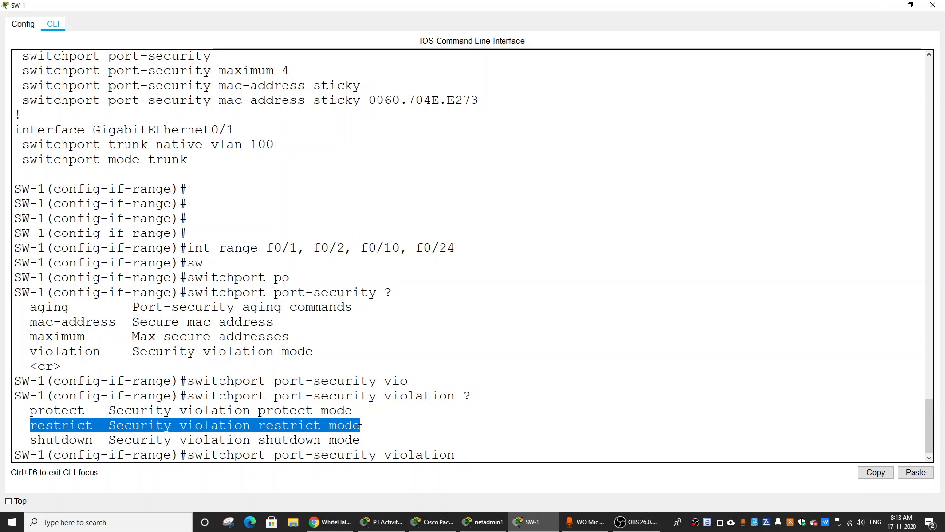
click(495, 457)
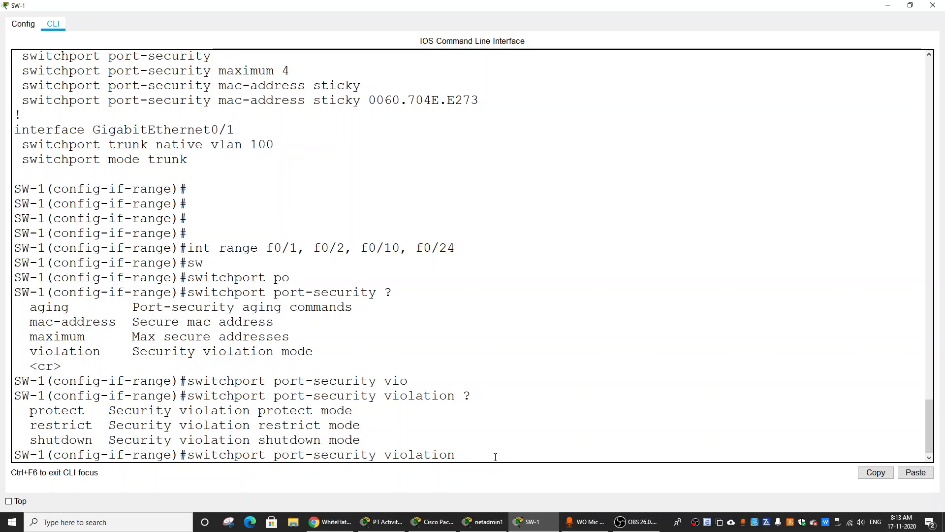
text(re)
key(Tab)
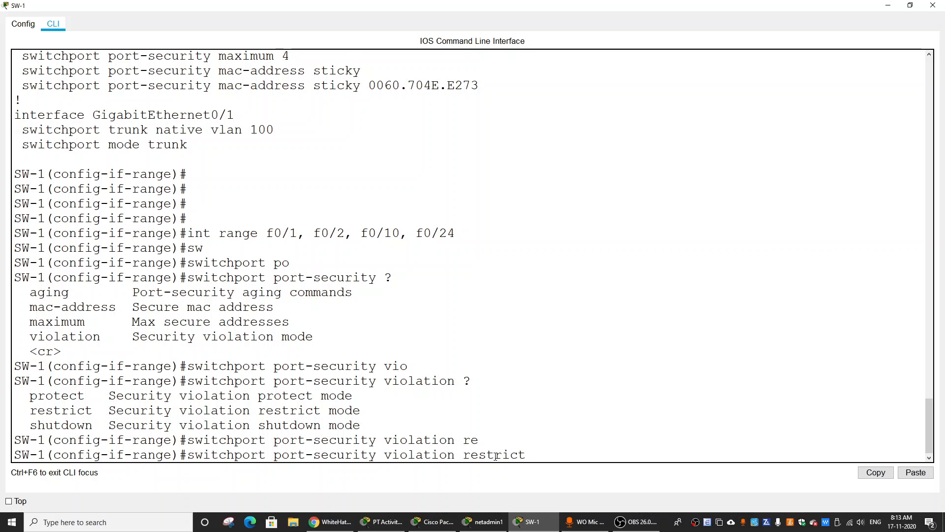
key(Return)
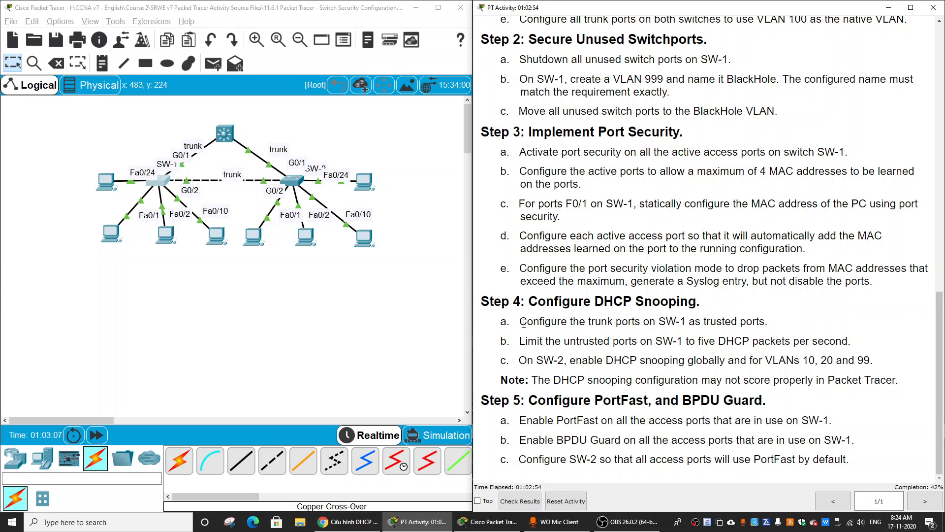
Check the trunk port instruction against SW-1's links in the topology and reopen SW-1's command line in a maximized window.
drag(663, 321, 797, 329)
click(744, 327)
drag(161, 149, 191, 174)
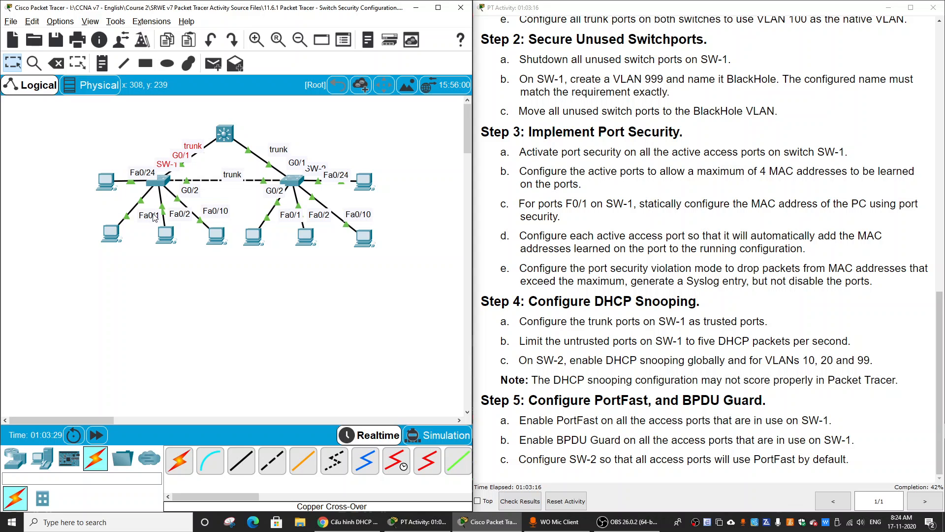
click(158, 181)
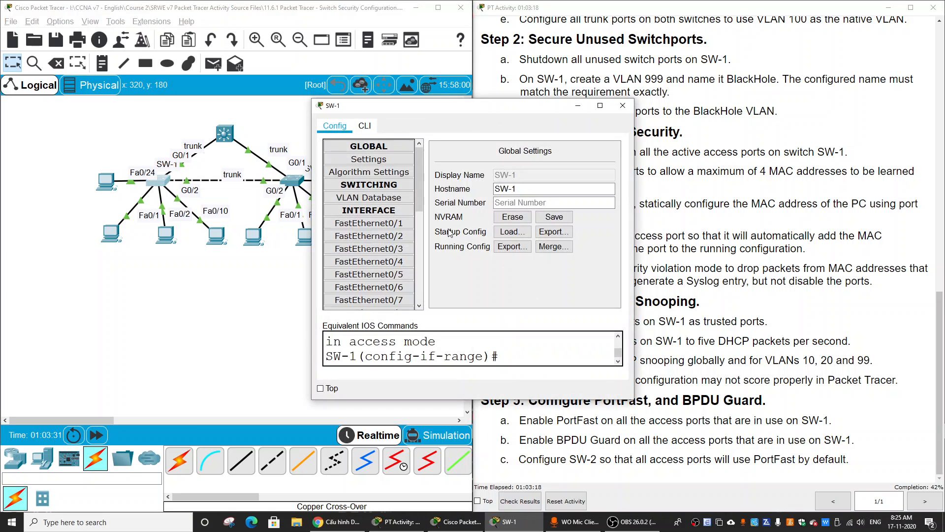
click(365, 126)
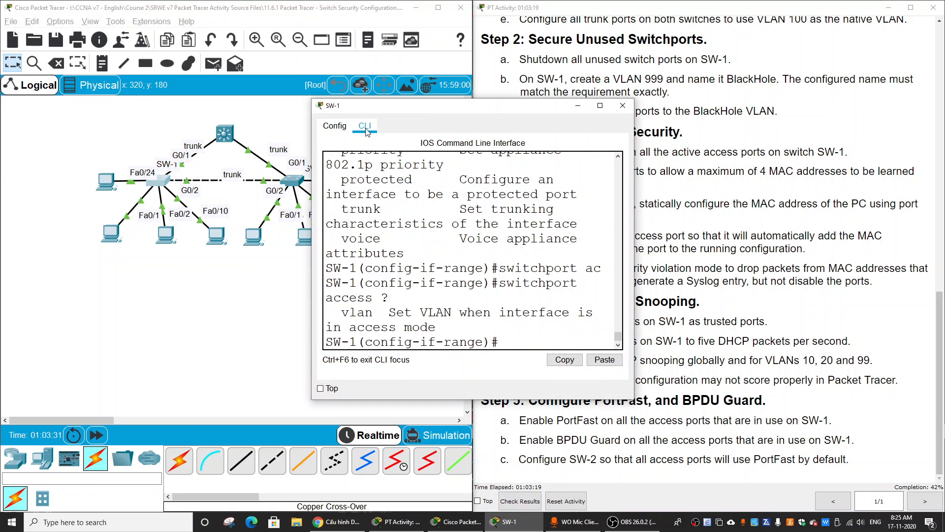
click(600, 105)
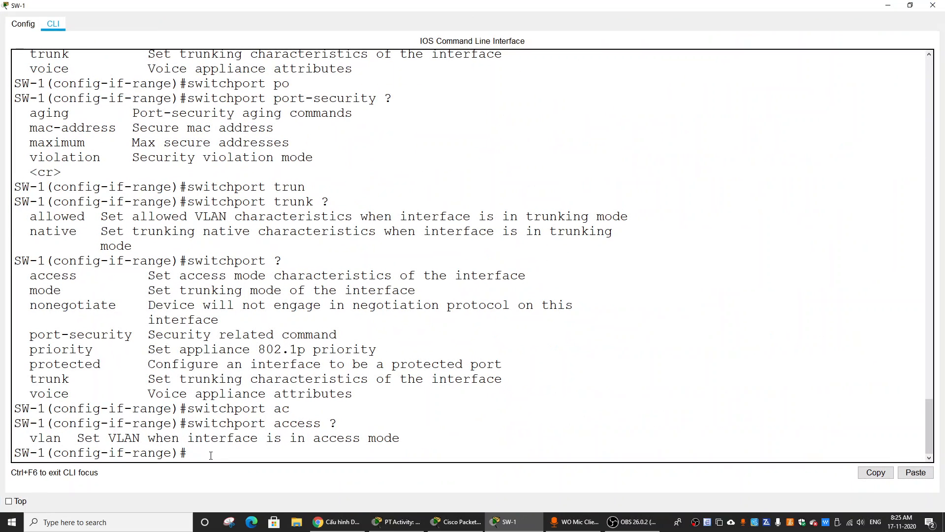
Configure SW-1's trunk ports g0/1 - 2 as trusted ports with ip dhcp snooping trust.
text(int range)
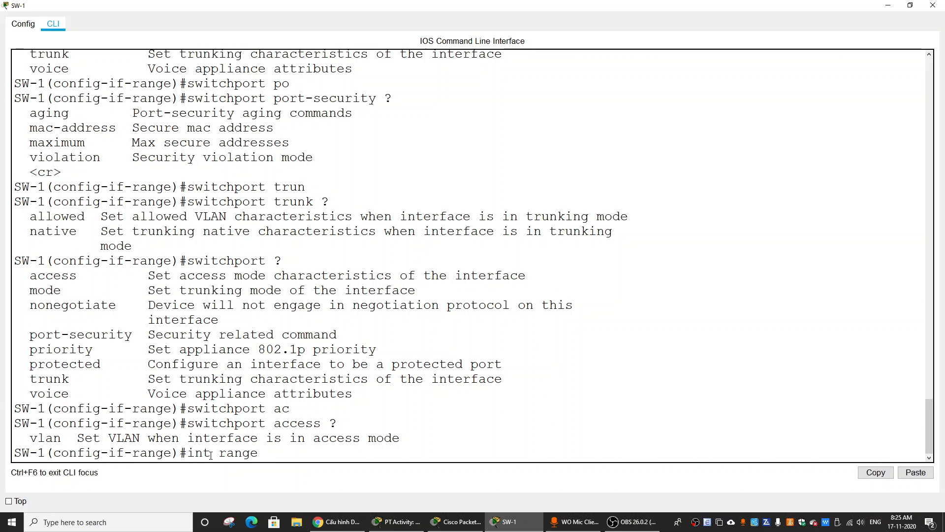
text( g0/1 - 2)
key(Return)
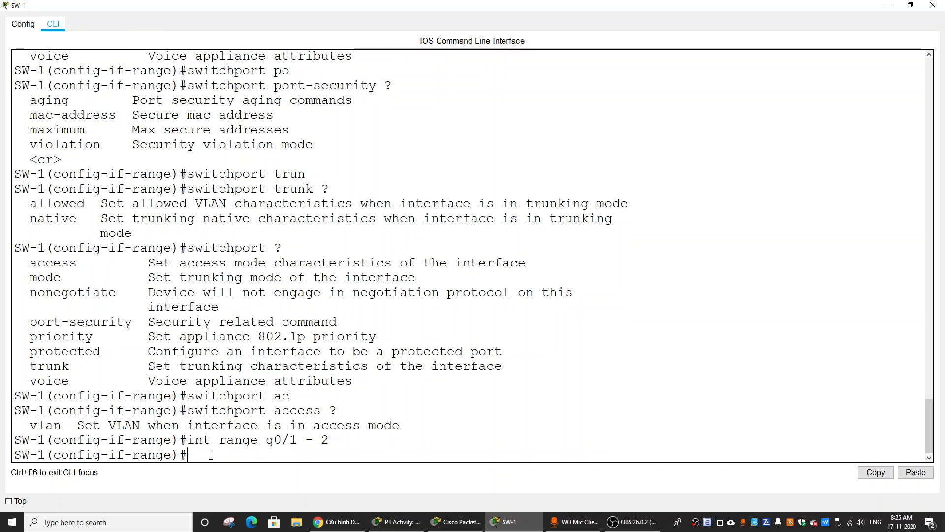
text(ip dh)
key(Tab)
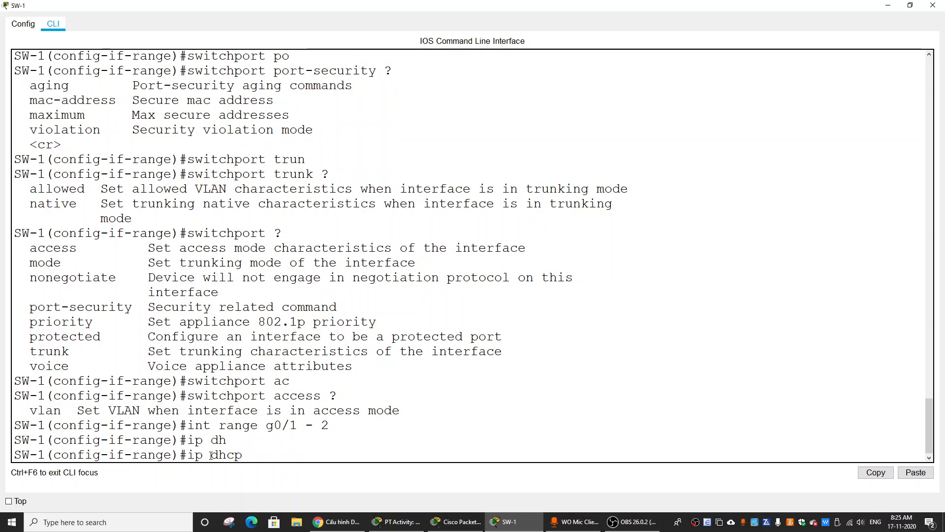
text(s)
key(Tab)
text(tr)
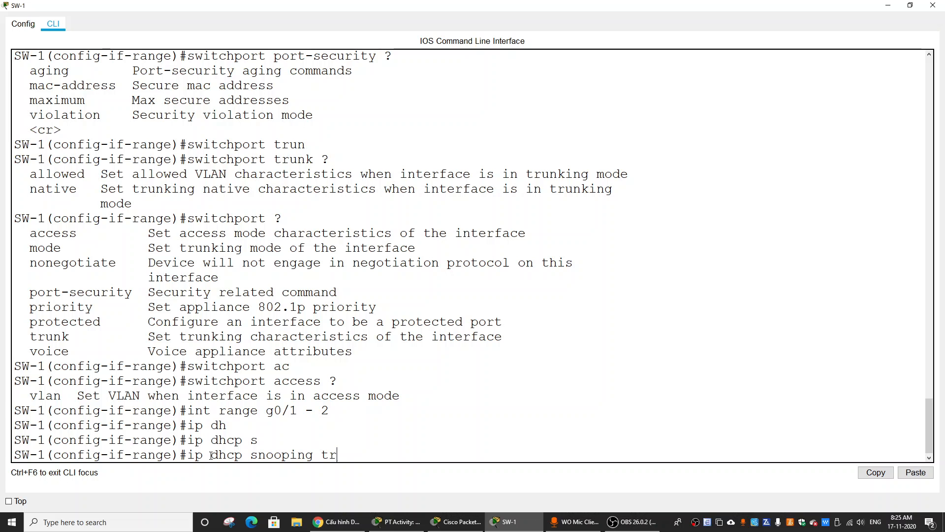
key(Tab)
key(Return)
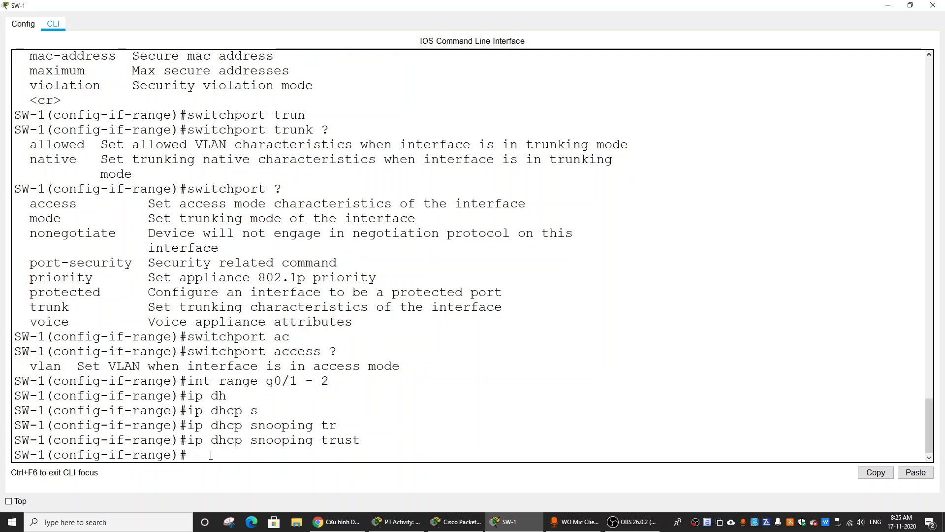
Read the instruction on limiting SW-1's untrusted ports in the activity and return to SW-1's maximized command line.
drag(187, 440, 388, 438)
click(888, 5)
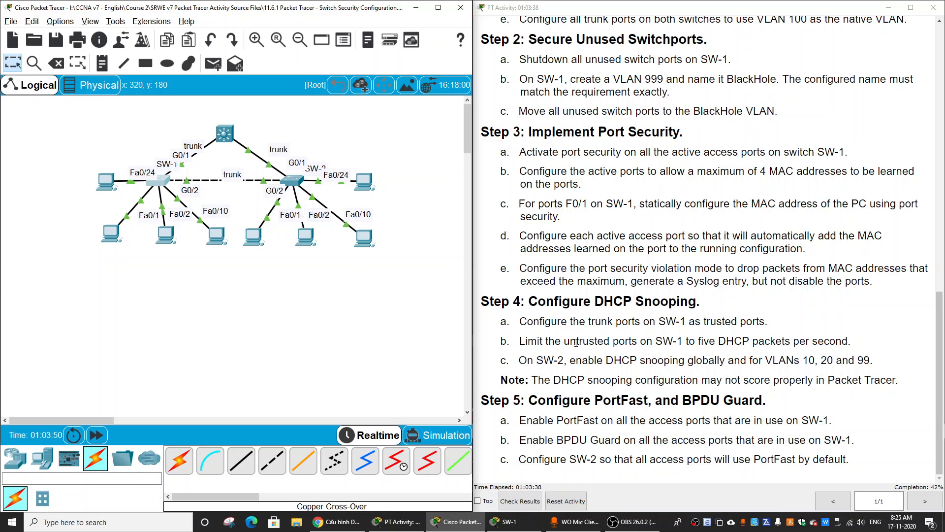
drag(516, 341, 855, 345)
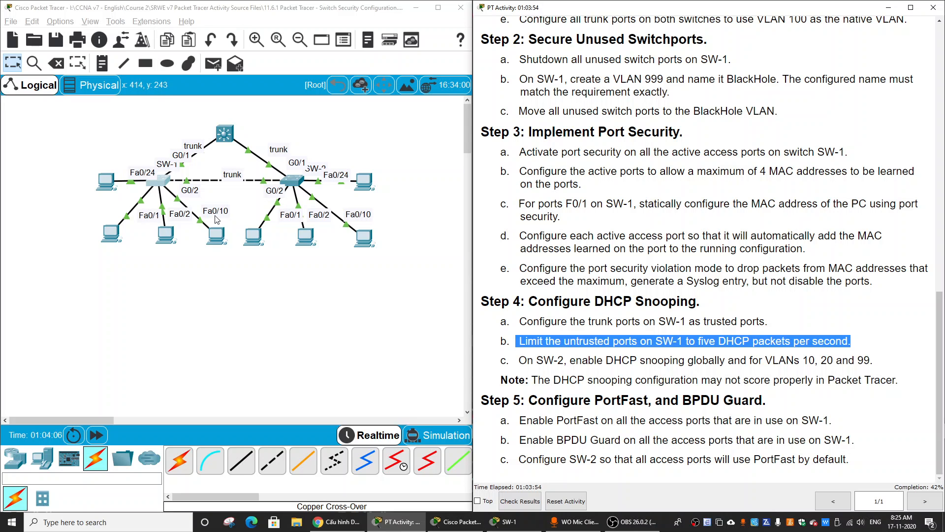
click(160, 184)
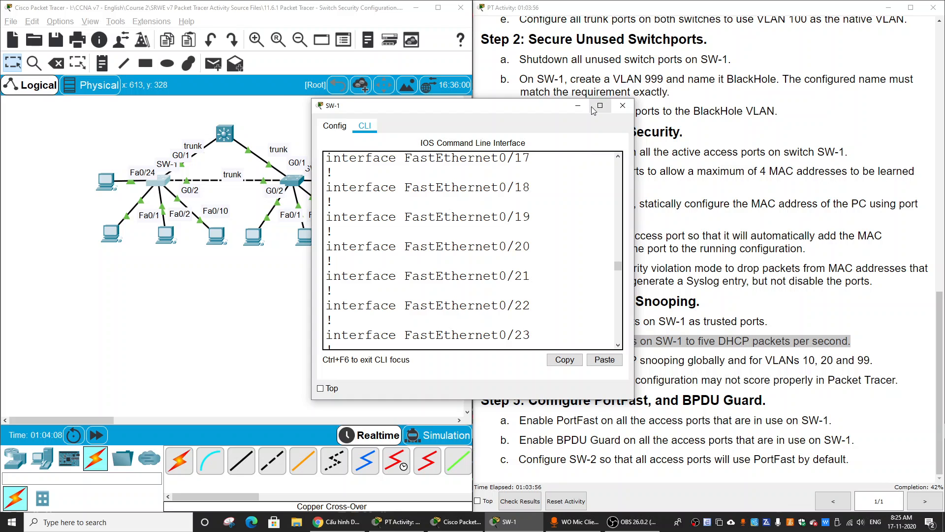
click(593, 110)
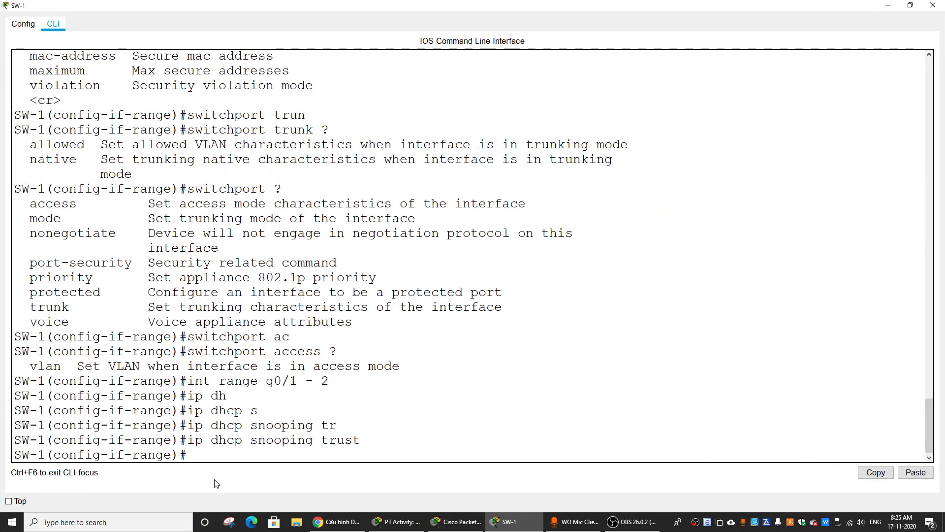
Select SW-1's untrusted access ports as the interface range f0/1 - 2, f0/10, f0/24.
key(Return)
text(in)
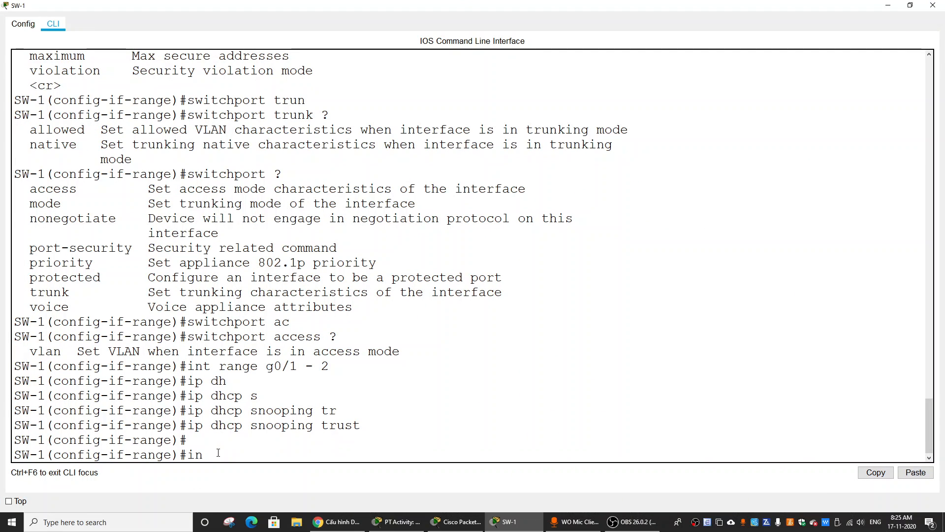
text(t range f0/1 - 2, f0/10, f0/24)
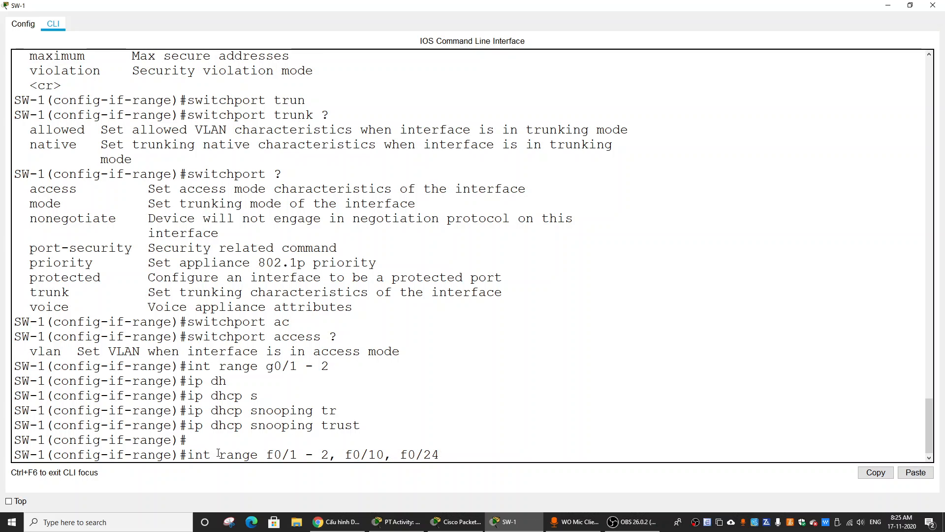
key(Return)
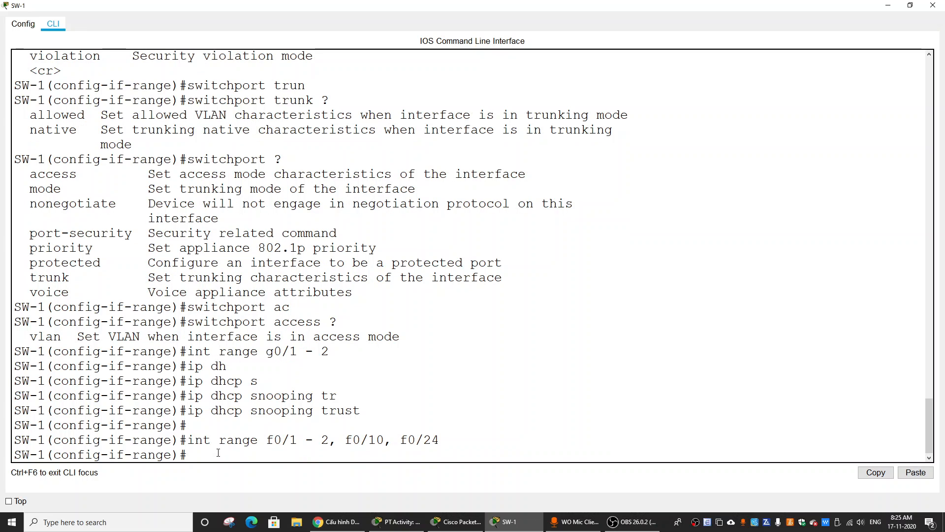
Limit the selected untrusted ports on SW-1 to five DHCP packets per second with ip dhcp snooping limit rate 5.
text(ip dhc)
key(Tab)
text(s)
key(Tab)
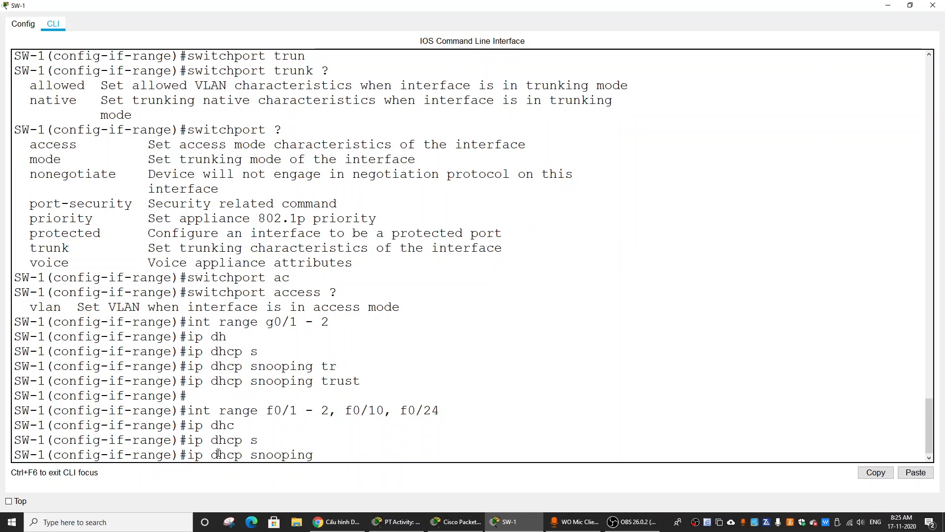
text(li)
key(Tab)
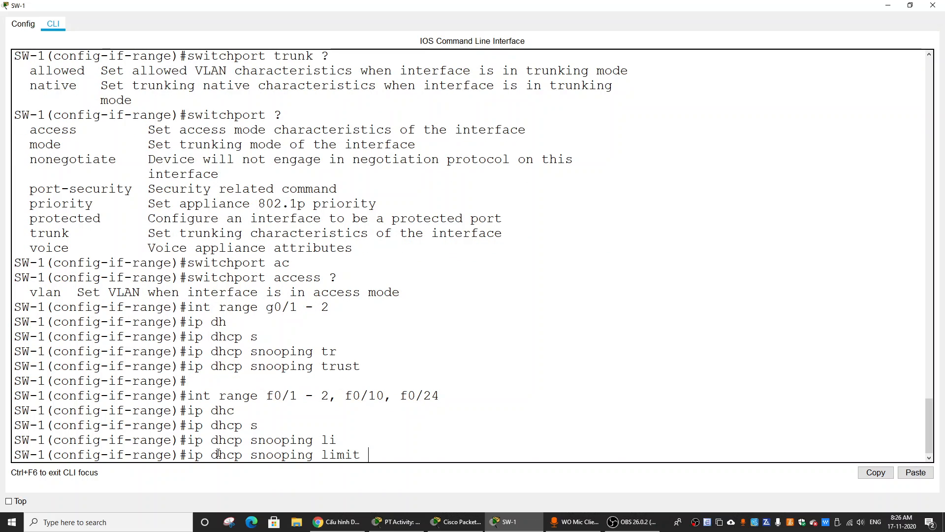
text(?)
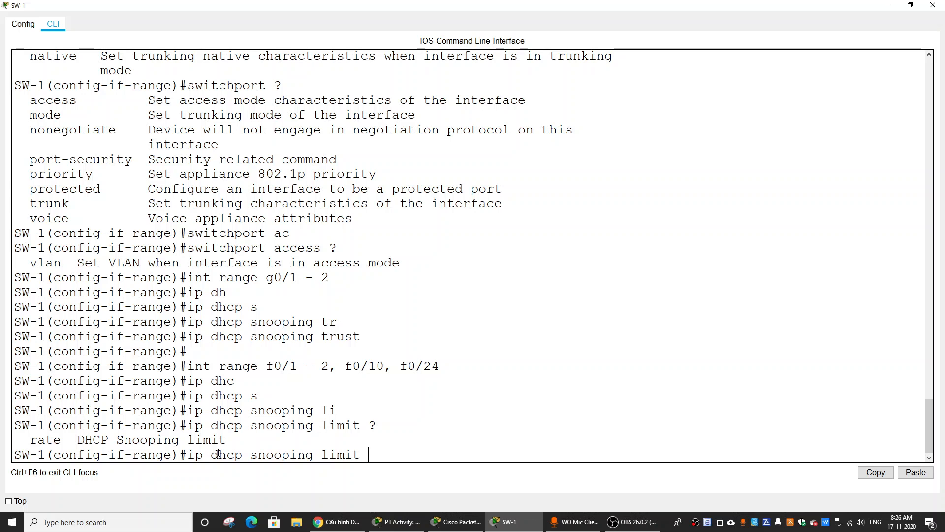
text(rate)
key(Tab)
text(?)
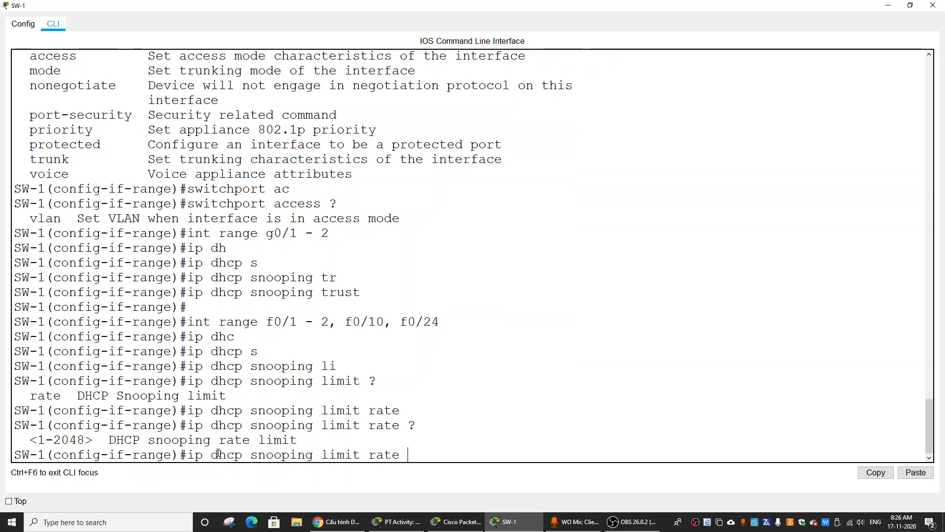
text(5)
key(Return)
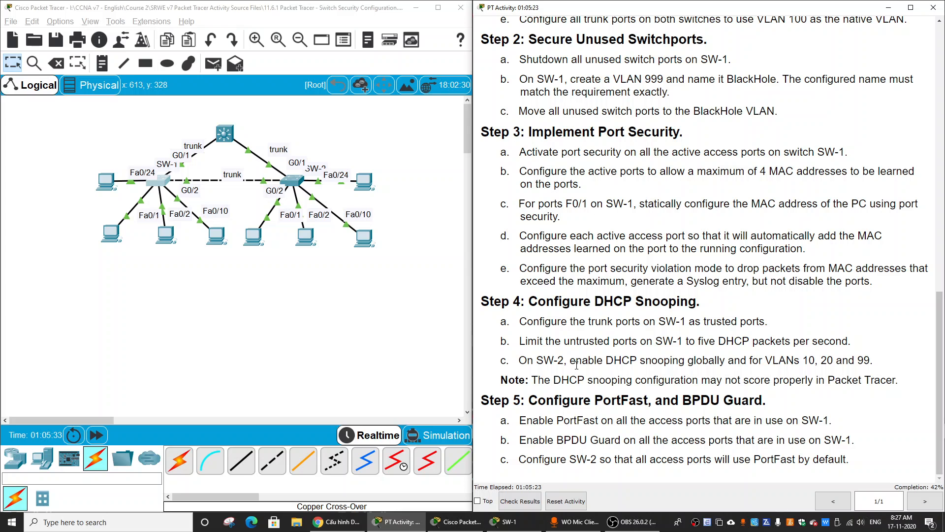
Read the instruction on enabling DHCP snooping on SW-2 and open SW-2's command line in a maximized window.
double_click(716, 359)
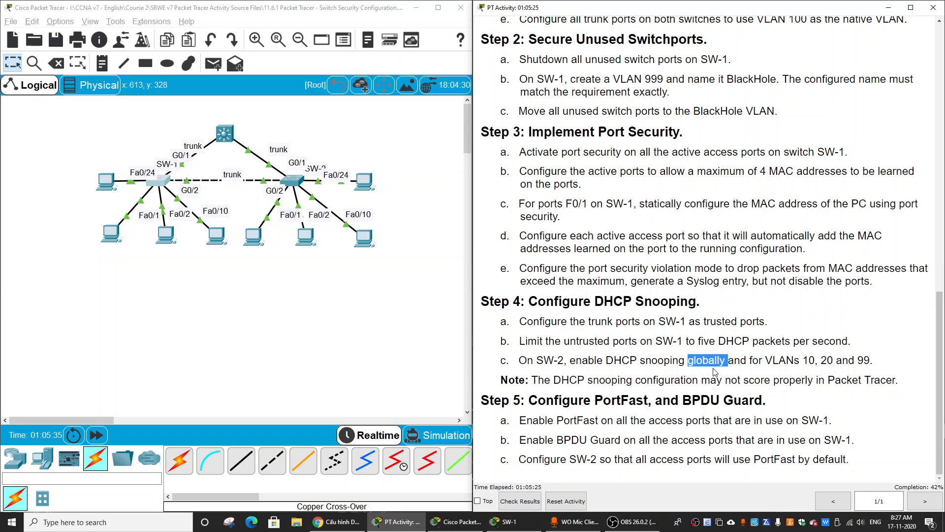
click(806, 360)
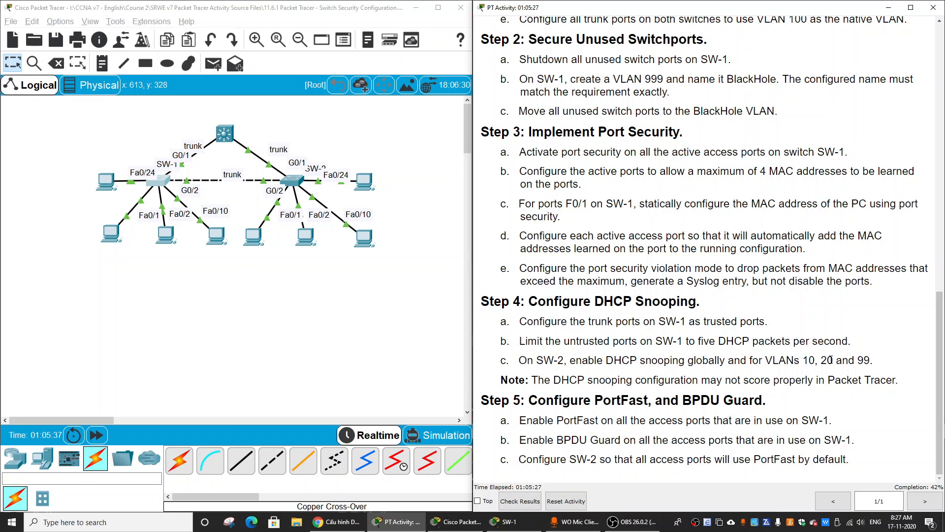
click(298, 185)
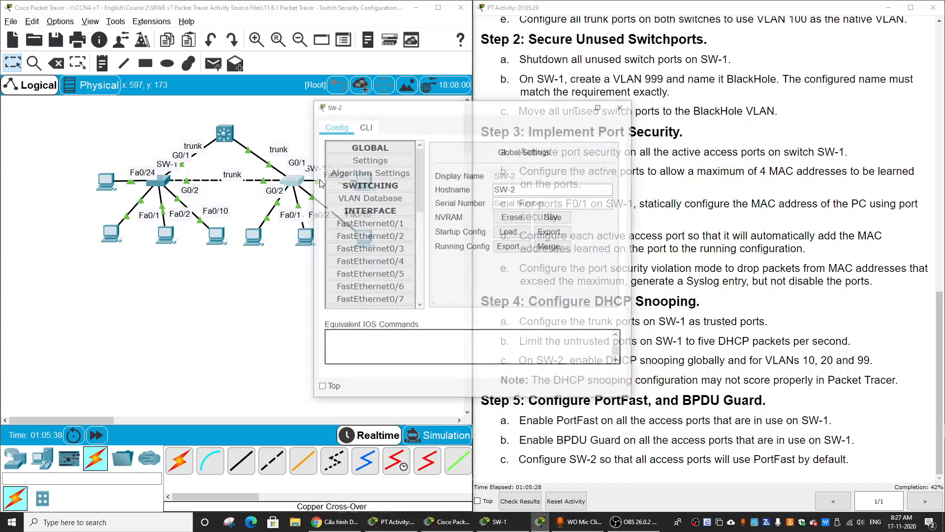
click(375, 128)
click(600, 106)
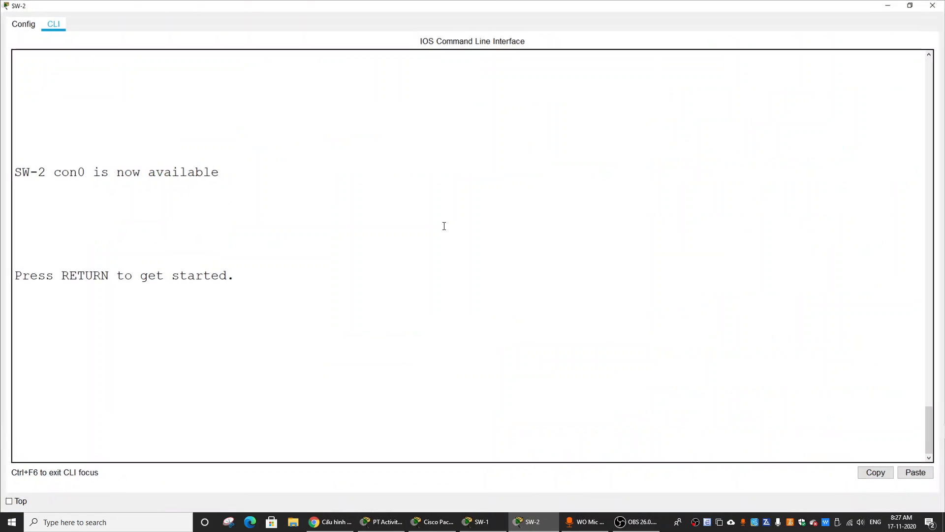
Start SW-2's console session and enter global configuration mode with en and conf t.
key(Return)
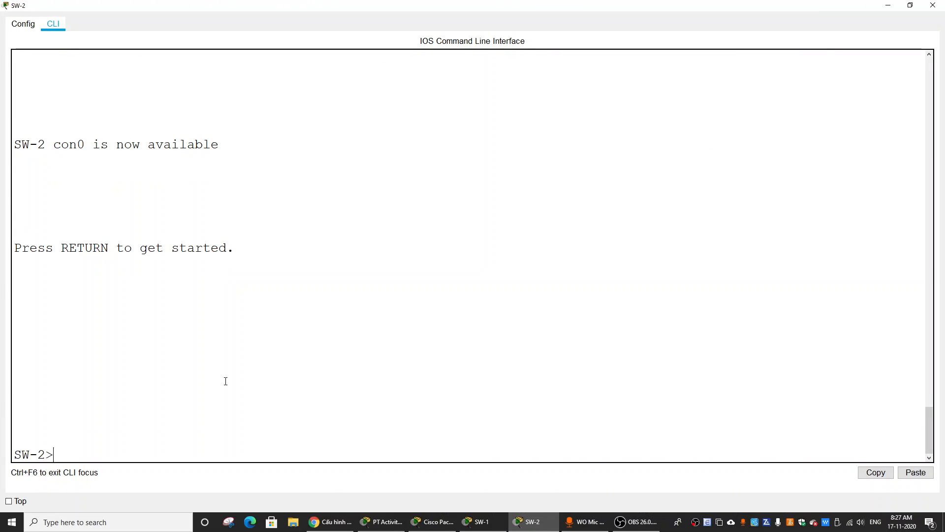
text(en)
key(Return)
text(conf t)
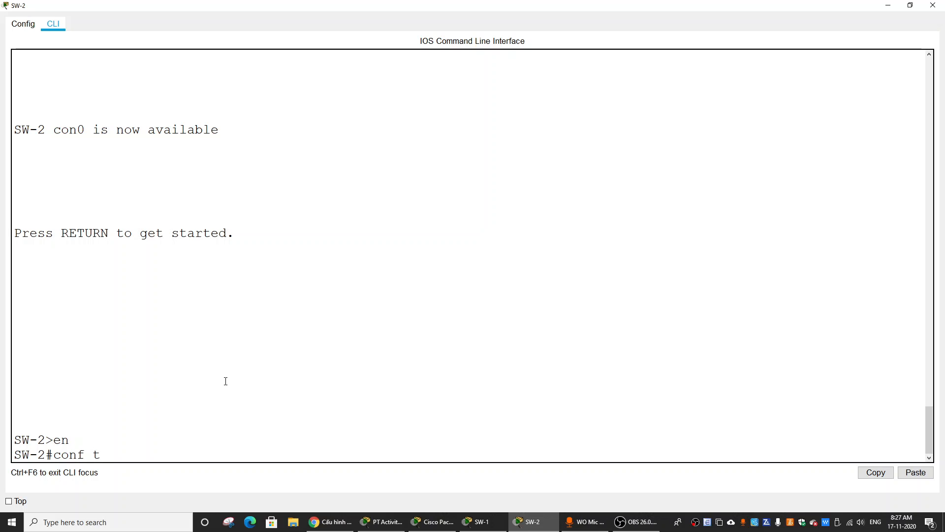
key(Return)
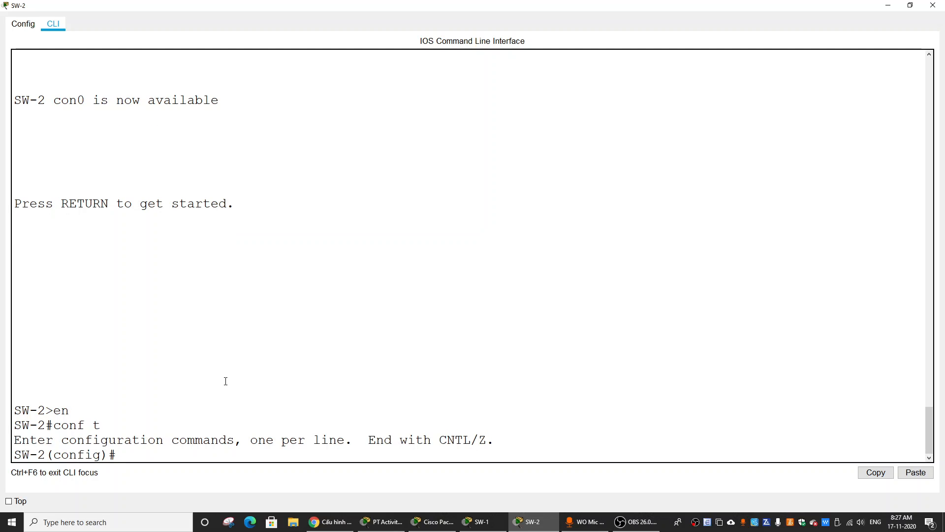
Enable DHCP snooping globally on SW-2 with ip dhcp snooping.
text(ip dh)
text(cp s)
key(Tab)
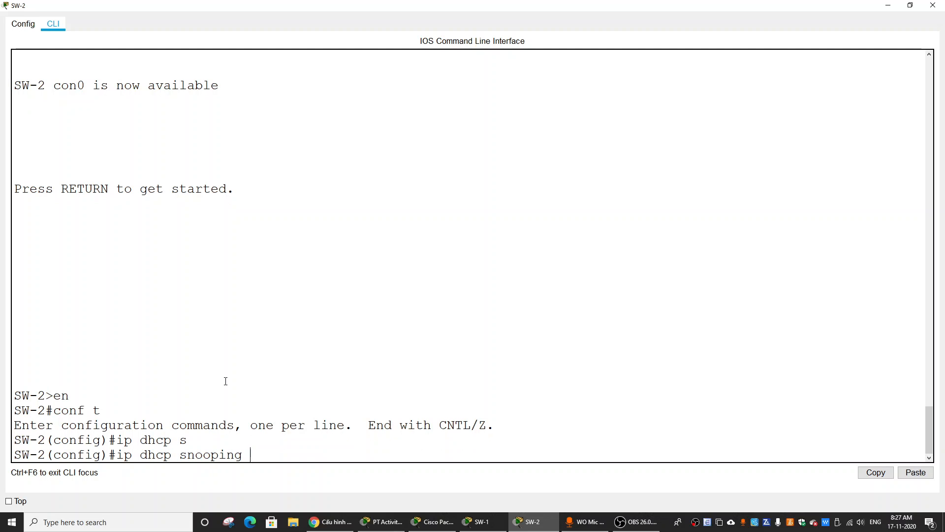
key(Return)
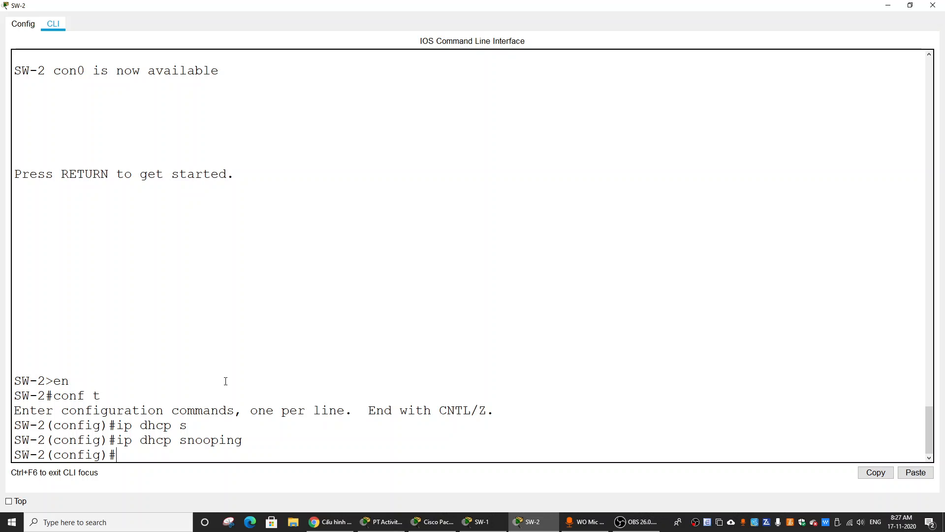
Enable DHCP snooping for VLAN 10 on SW-2, checking the required VLANs in the activity instructions.
key(Up)
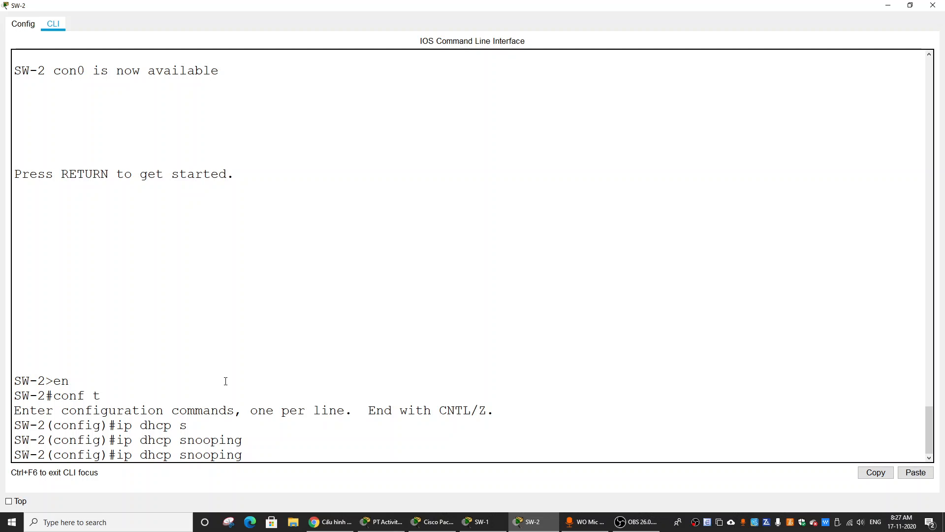
text(vlan)
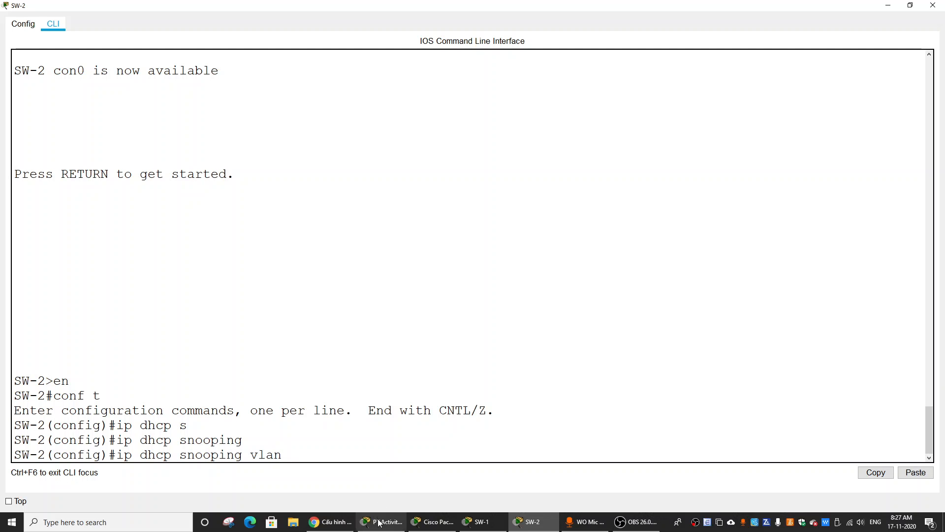
click(433, 521)
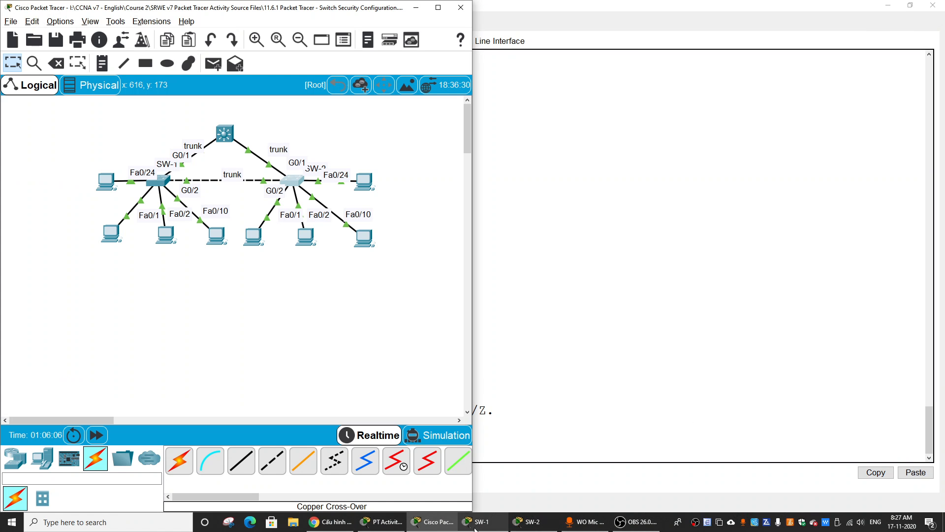
click(381, 521)
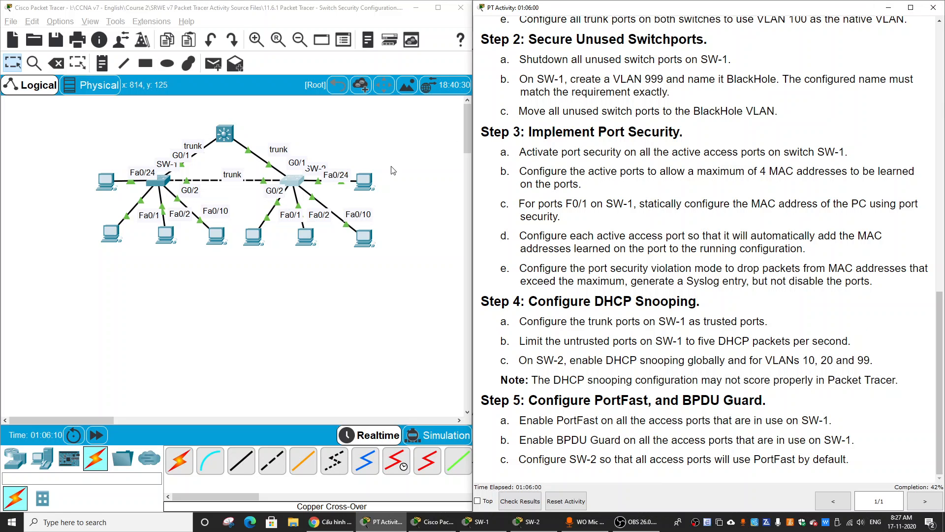
click(293, 183)
click(596, 102)
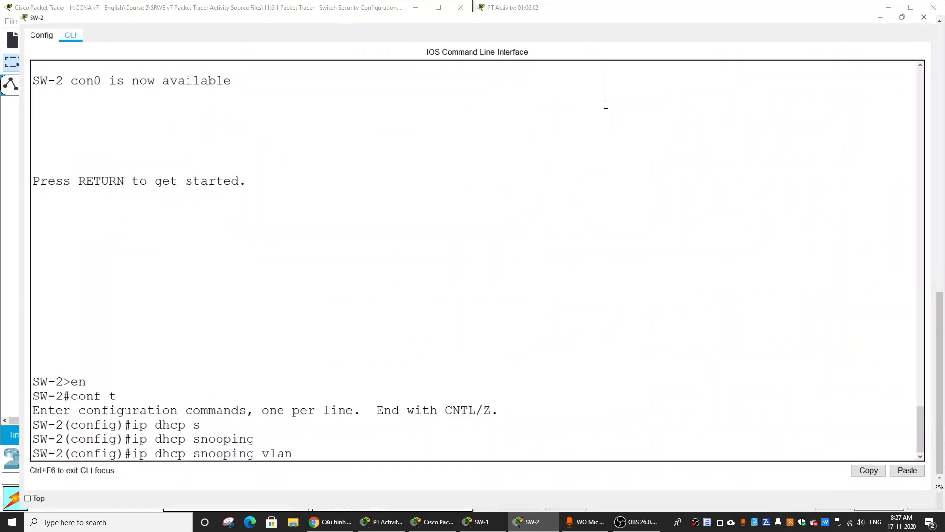
text(10)
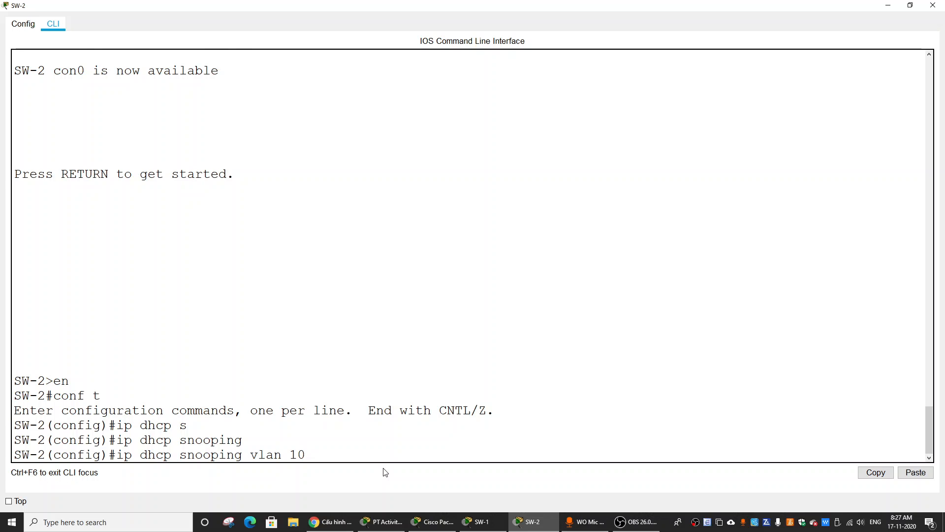
key(Return)
Enable DHCP snooping on SW-2 for VLAN 20 and VLAN 99 by reusing the previous command.
key(Up)
key(BackSpace)
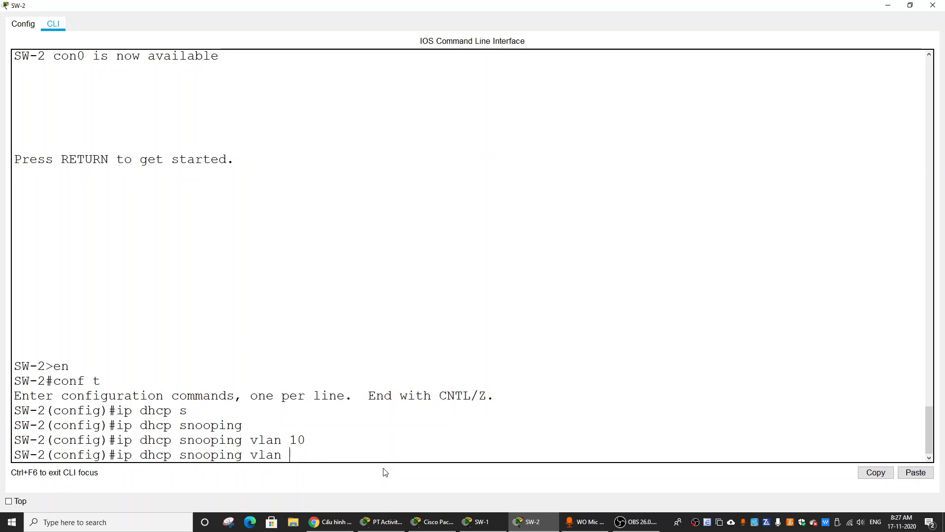
text(20)
key(Return)
key(Up)
key(BackSpace)
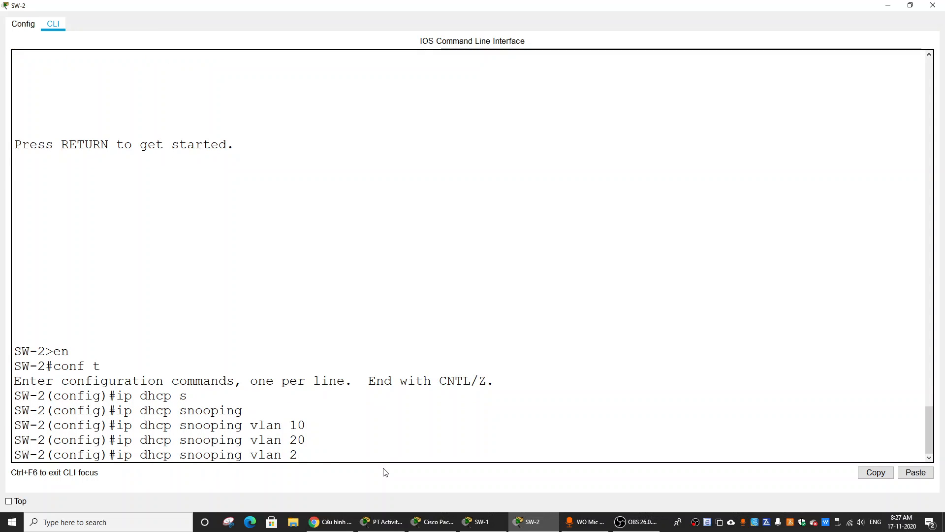
key(BackSpace)
text(99)
key(Return)
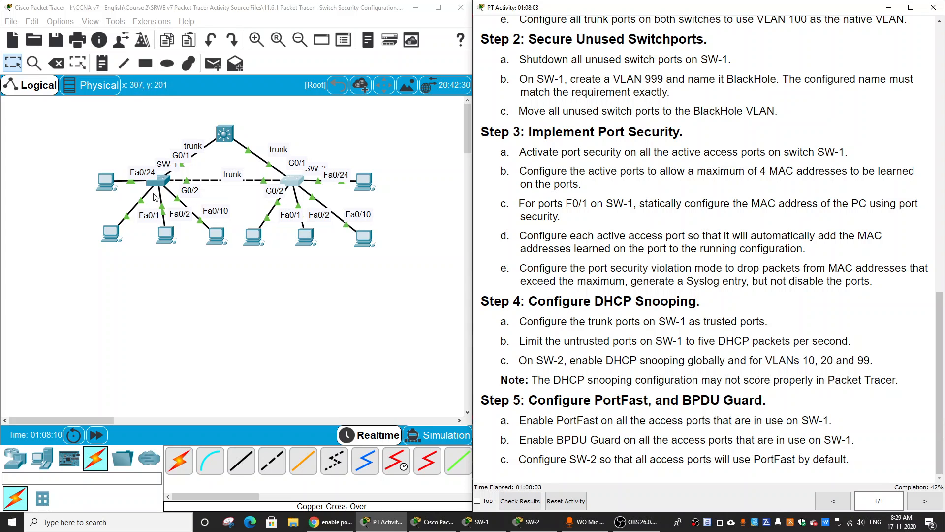
Reopen SW-1's command line from the topology in a maximized window.
click(142, 173)
click(294, 272)
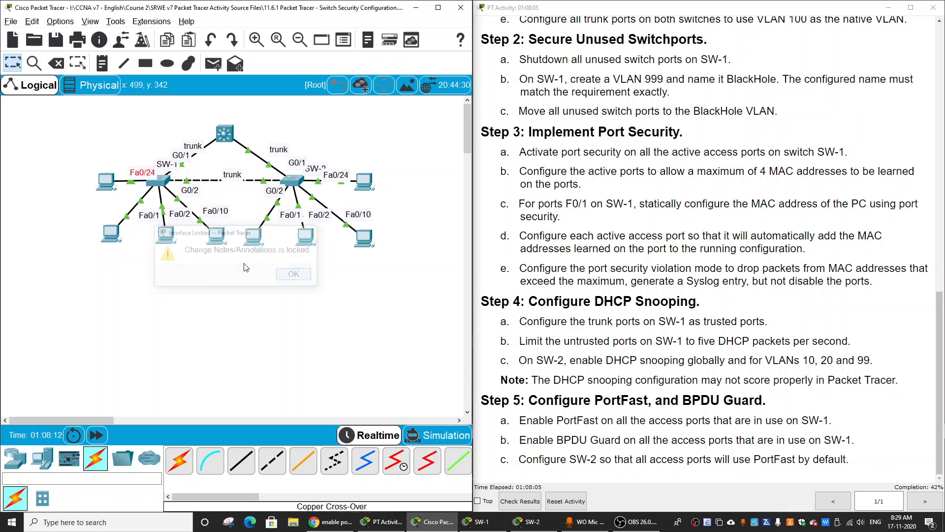
click(166, 182)
click(598, 102)
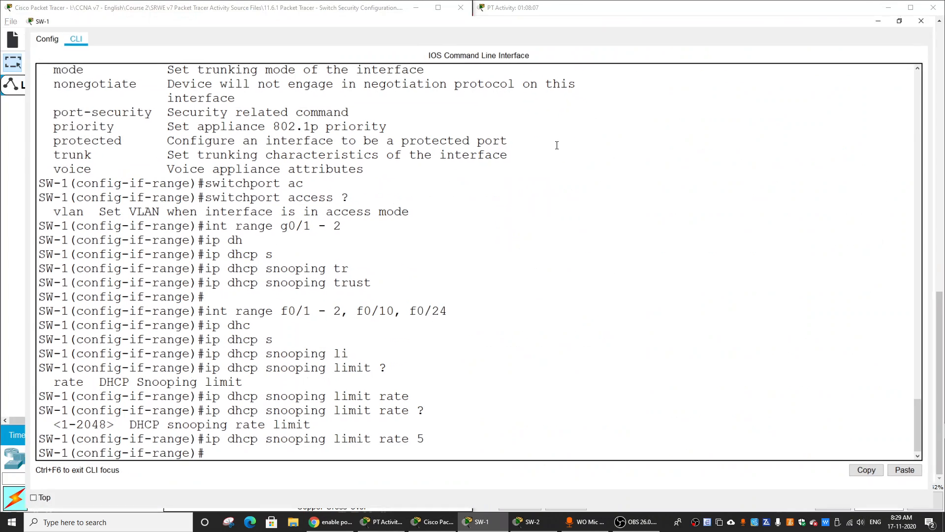
key(Return)
key(Return)
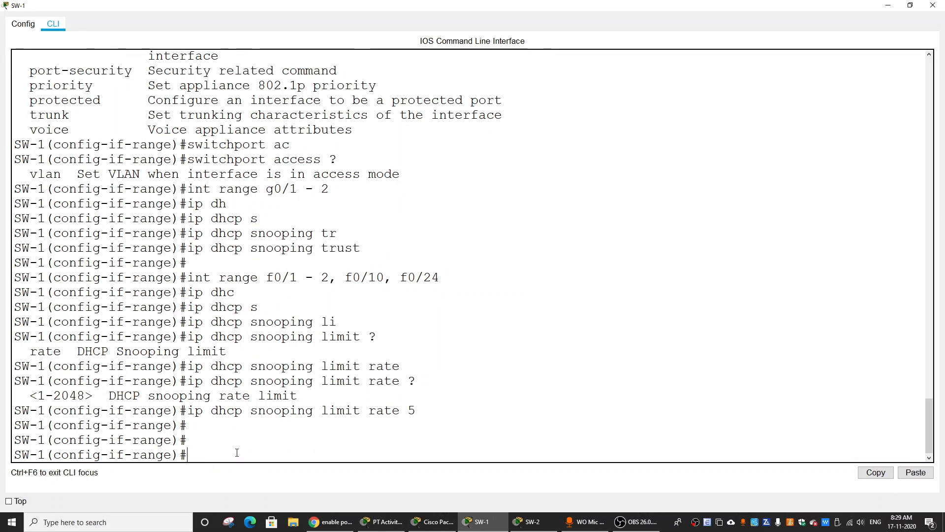
Select SW-1's access ports in use as the interface range fa0/1 - 2, f0/10, f0/24.
text(int )
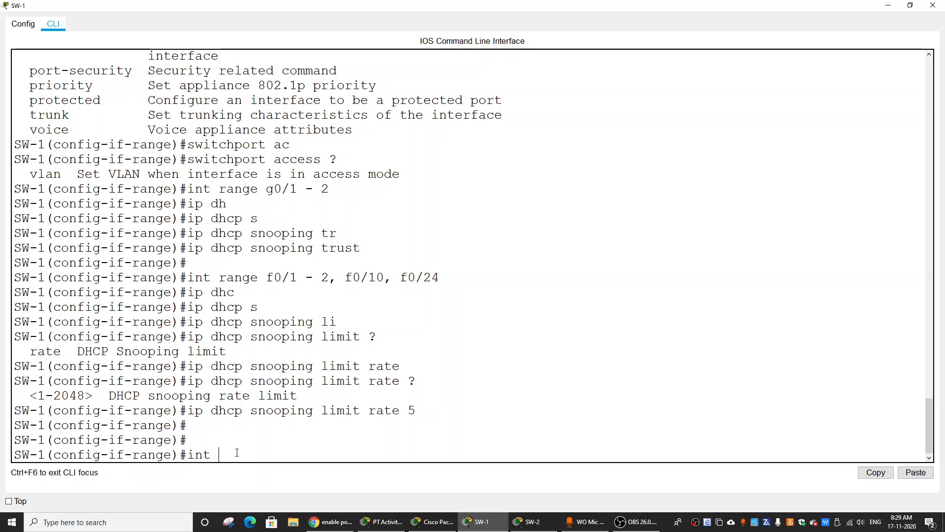
text(range fa0/1 - 2, f0/10, f0)
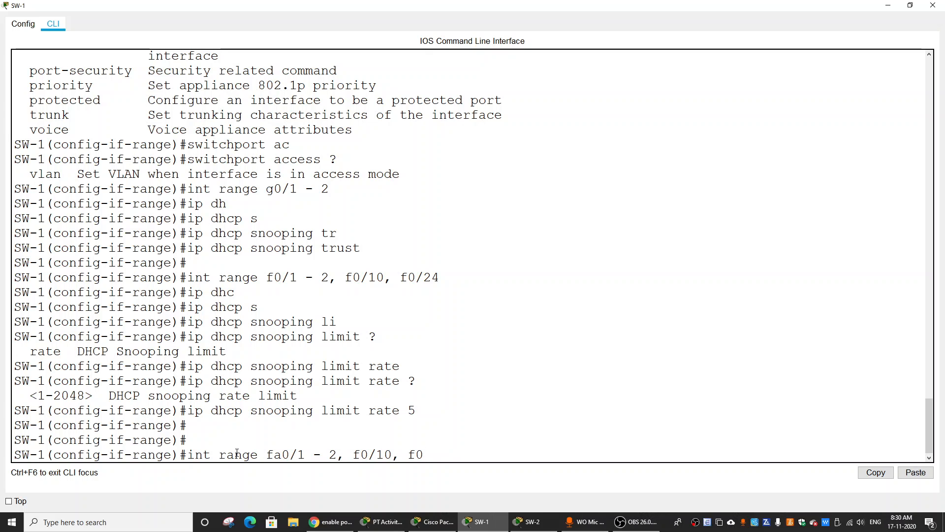
text(/24)
key(Return)
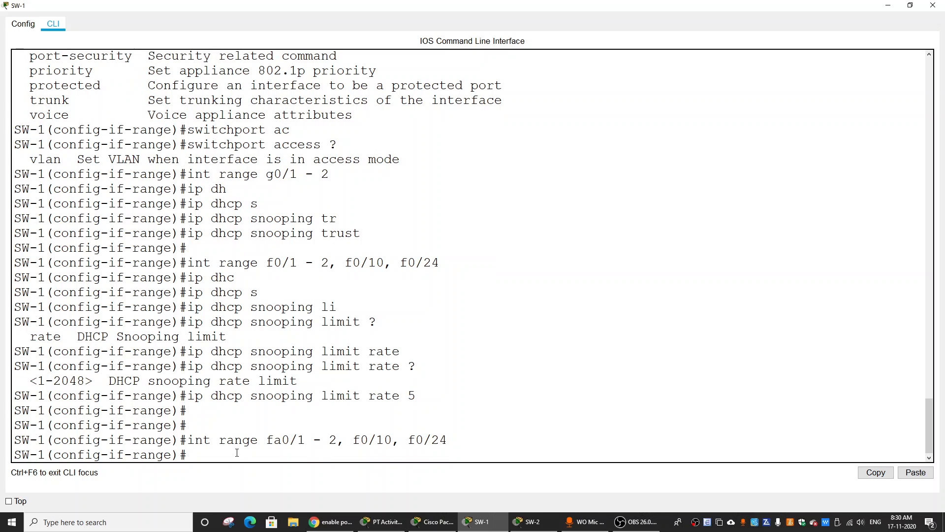
Enable PortFast on the selected SW-1 access ports with spanning-tree portfast and review the command's output for FastEthernet0/24.
text(sp)
key(Tab)
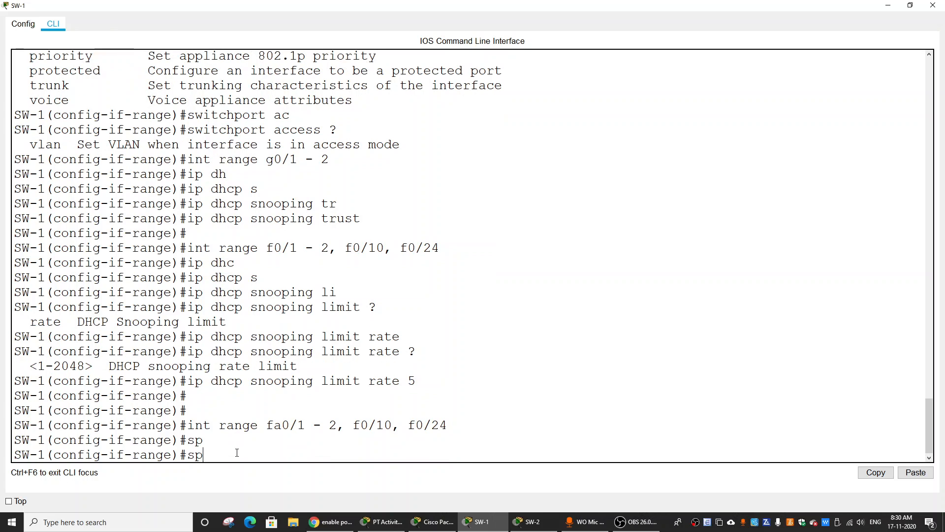
text(ann)
key(Tab)
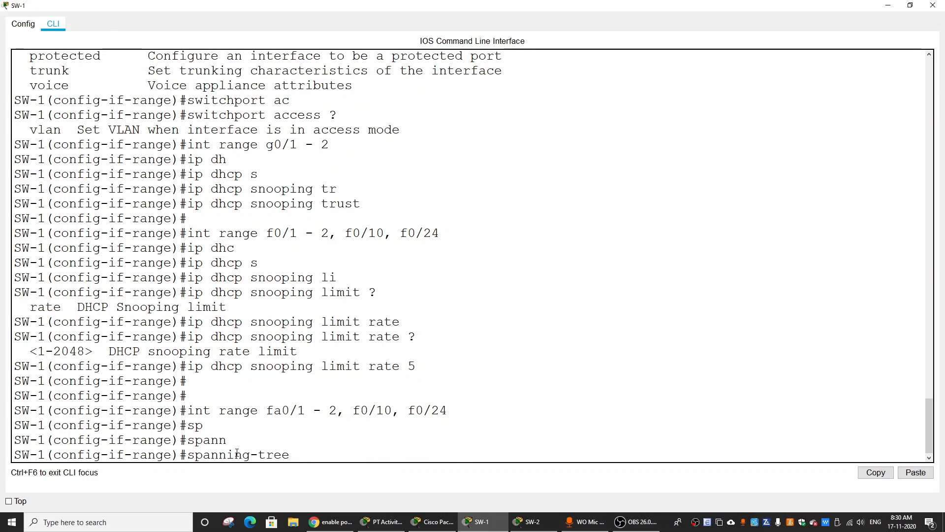
text(port)
key(Tab)
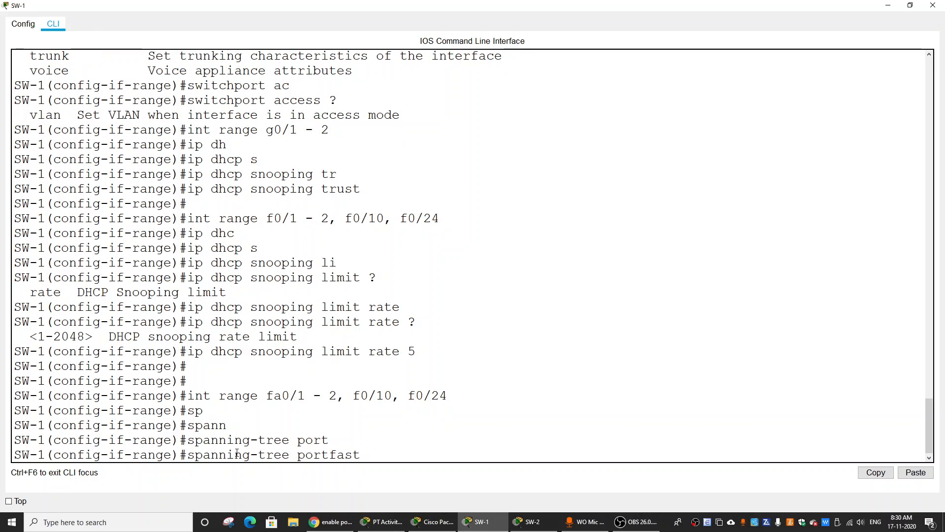
text(?)
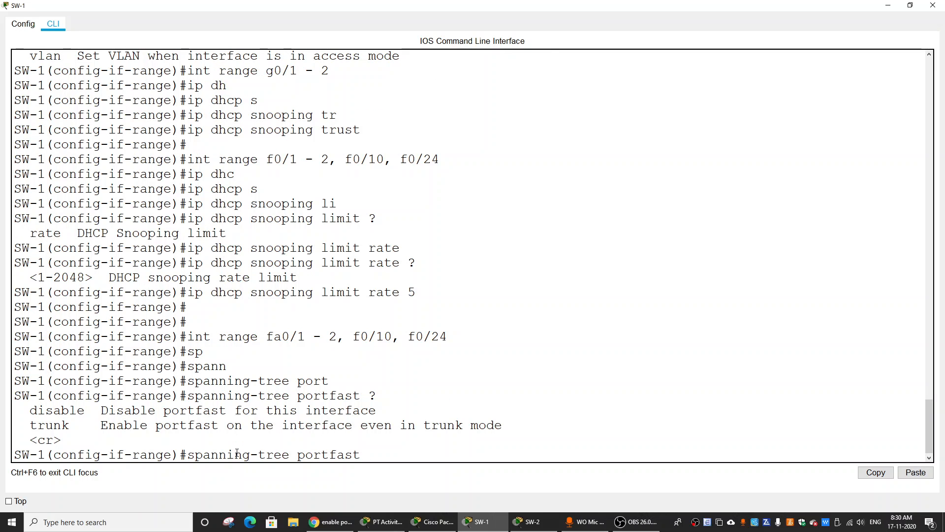
key(Return)
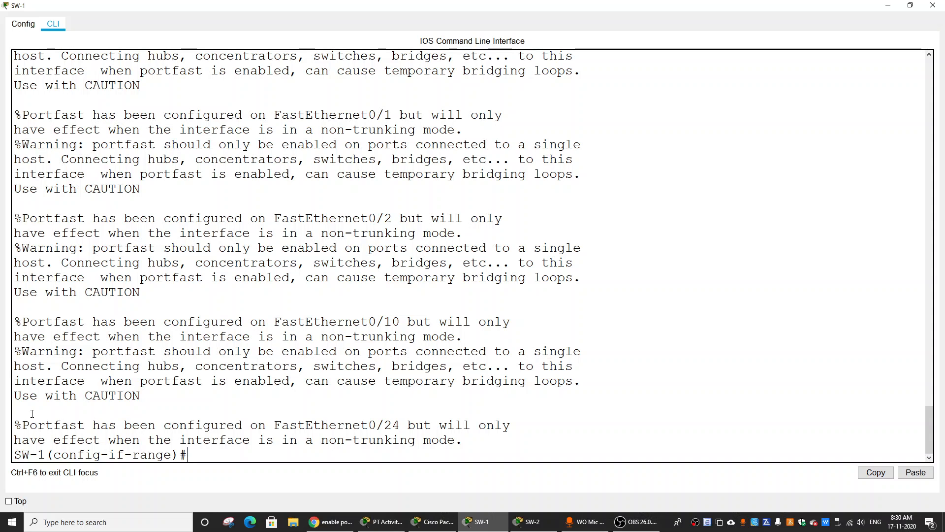
drag(23, 425, 401, 428)
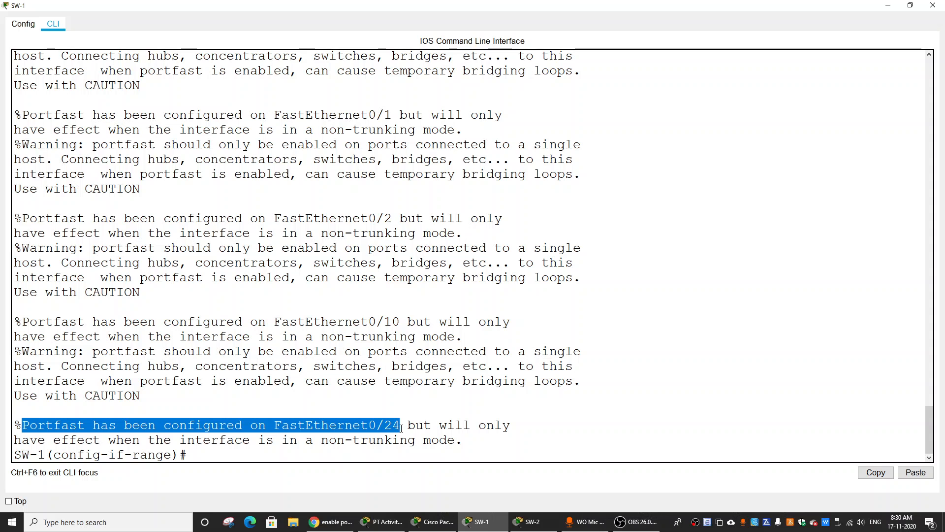
Review the PortFast output for FastEthernet0/10, FastEthernet0/2 and FastEthernet0/1 on SW-1.
drag(370, 323, 408, 324)
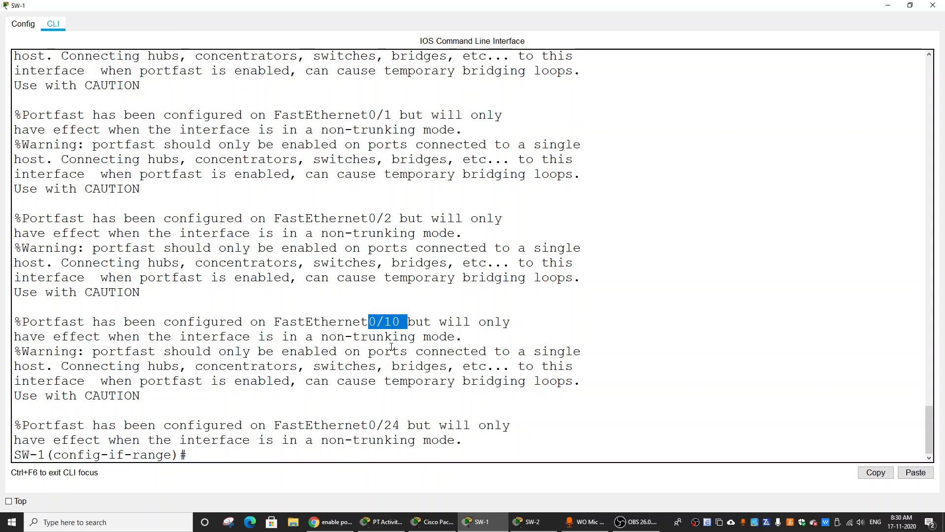
drag(364, 213, 384, 217)
drag(368, 115, 400, 116)
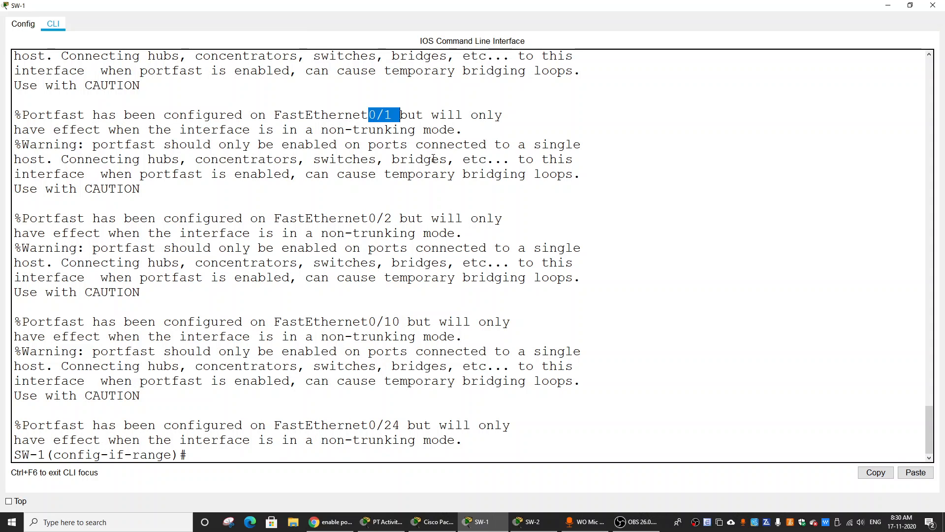
click(433, 165)
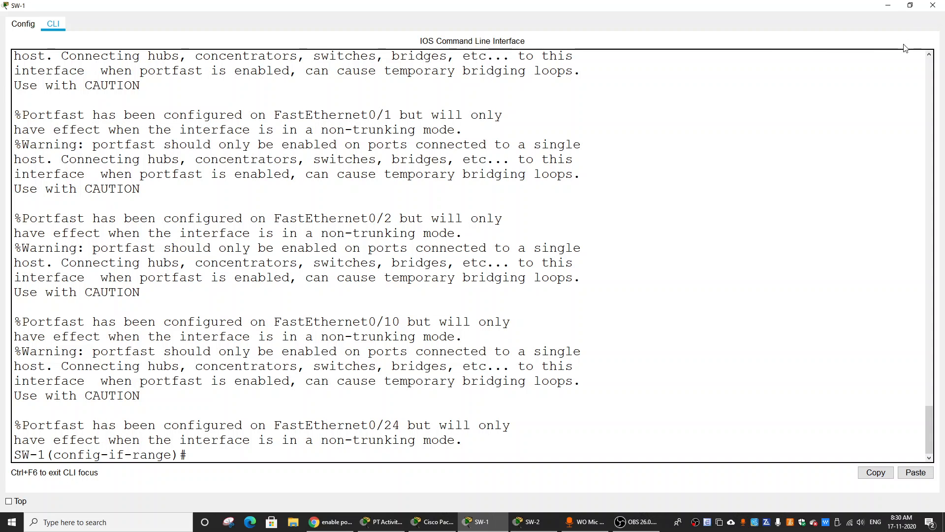
Read the BPDU Guard requirement for SW-1 in the activity instructions and reopen SW-1's command line in a maximized window.
click(888, 5)
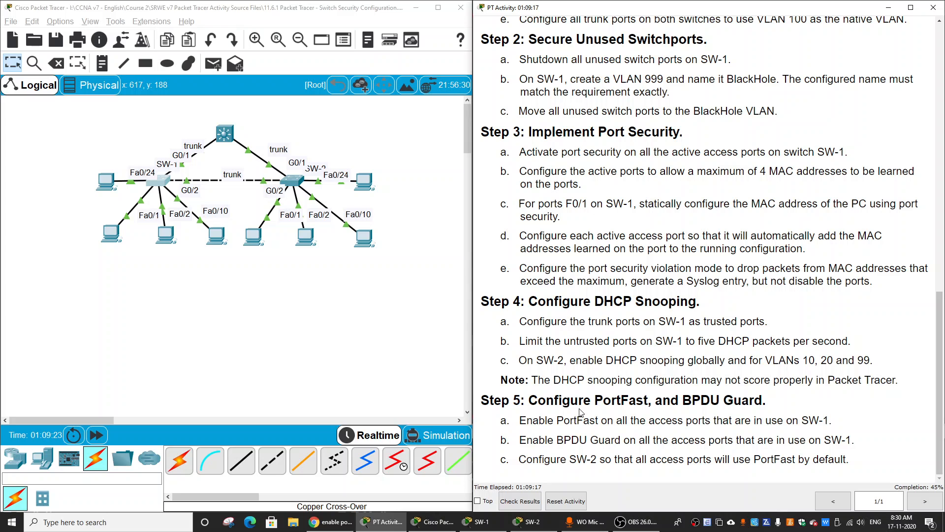
drag(517, 442, 848, 442)
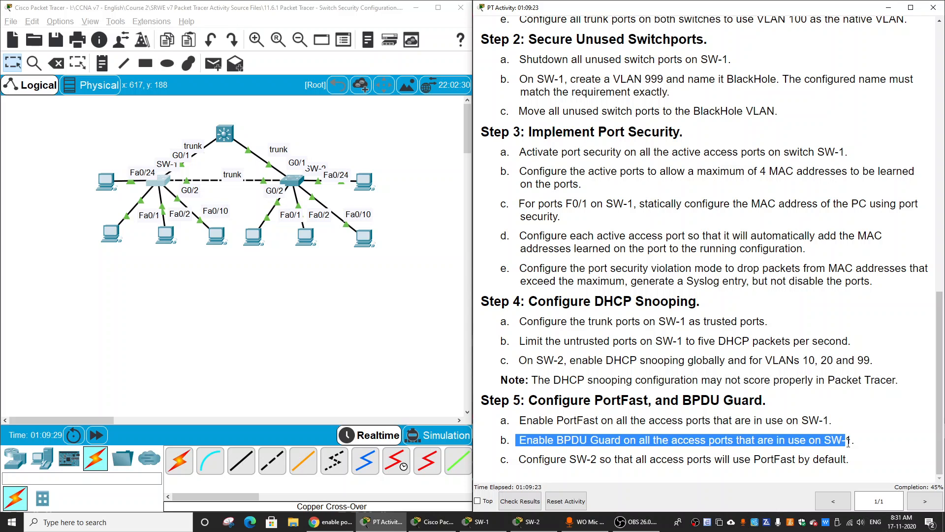
click(790, 437)
click(159, 182)
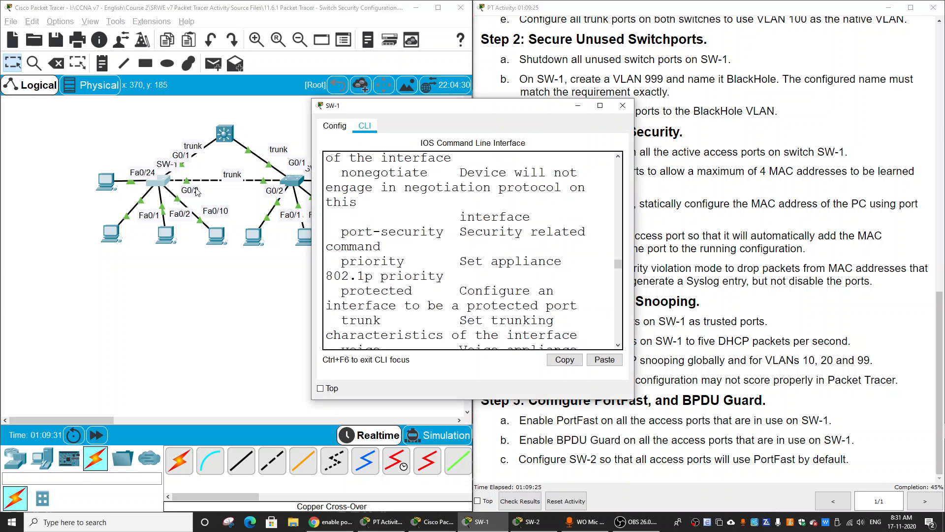
click(602, 105)
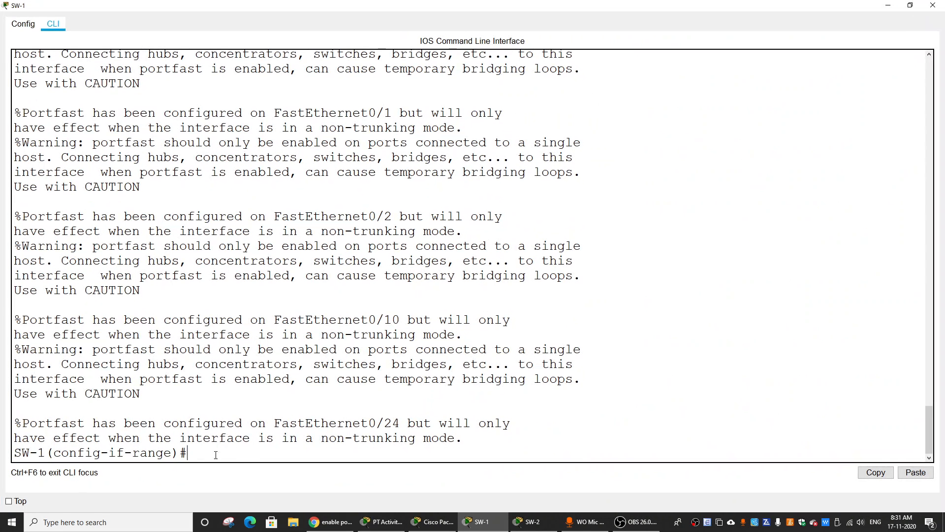
List the available options of spanning-tree portfast and of spanning-tree for the selected SW-1 interface range.
text(sp)
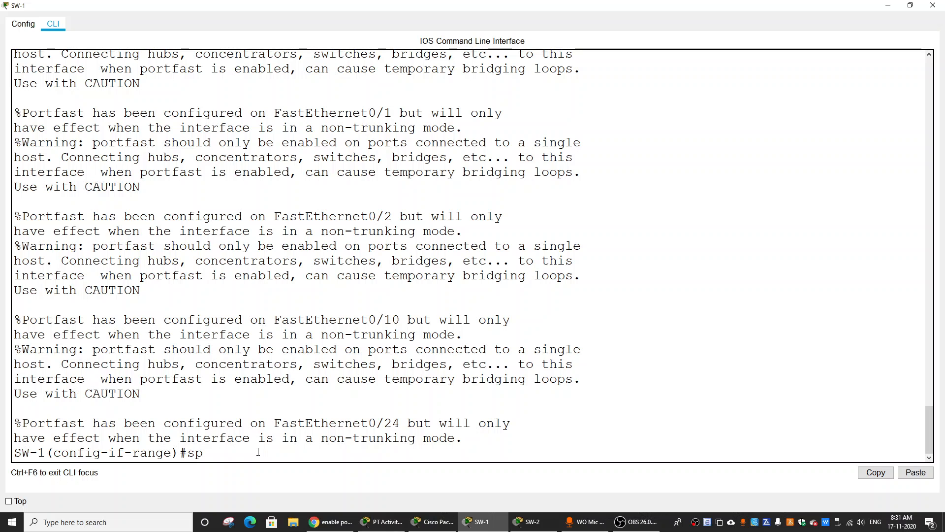
text(ann)
key(Tab)
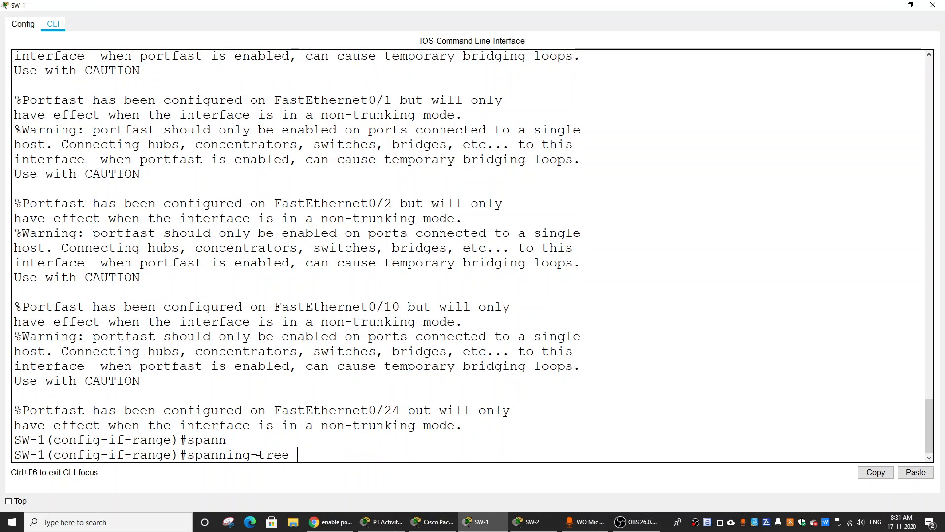
text(po)
key(Tab)
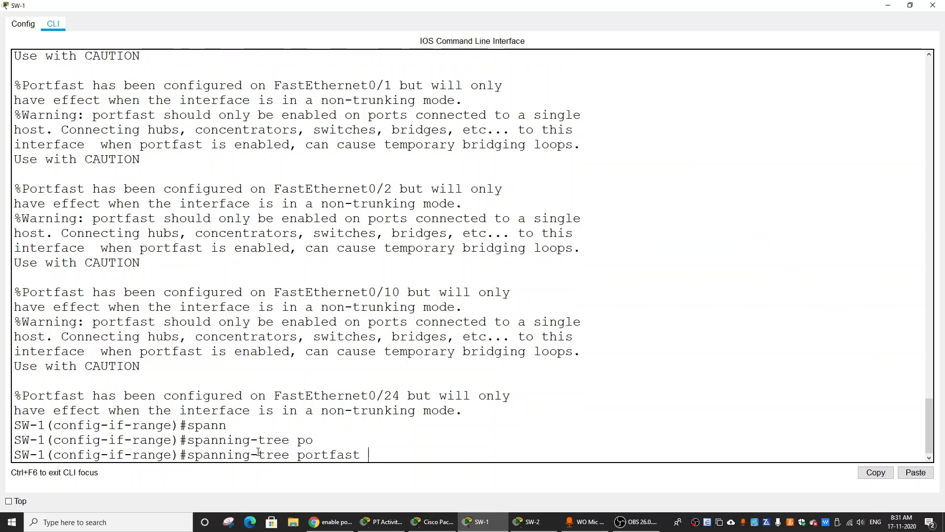
text(?)
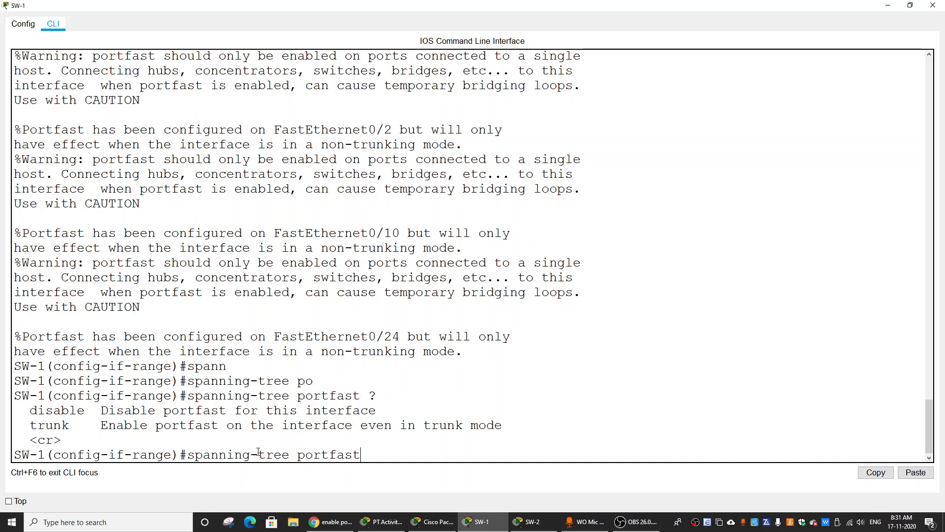
key(BackSpace)
key(BackSpace)
key(BackSpace)
key(BackSpace)
key(BackSpace)
key(BackSpace)
key(BackSpace)
key(BackSpace)
key(BackSpace)
text(?)
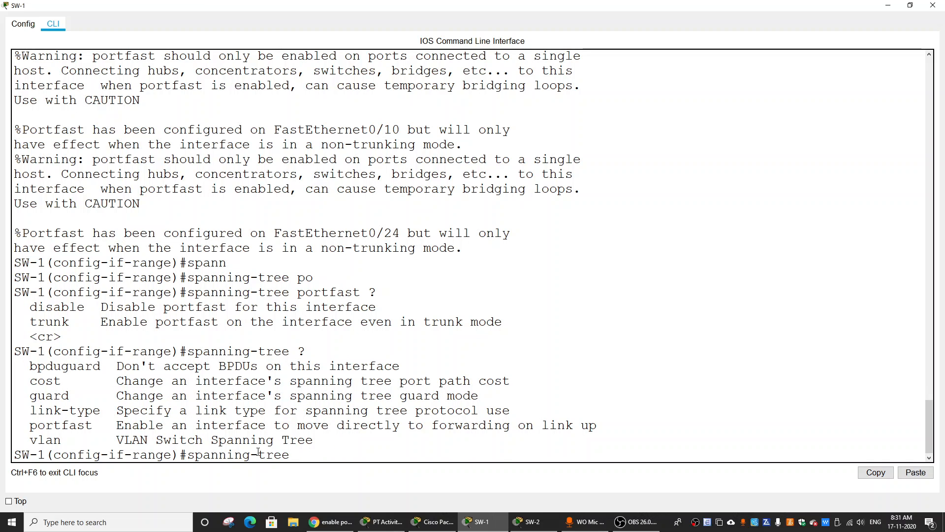
text(b)
Enable BPDU Guard on the selected SW-1 access ports with spanning-tree bpduguard enable, checking the bpduguard options first.
key(Tab)
text(?)
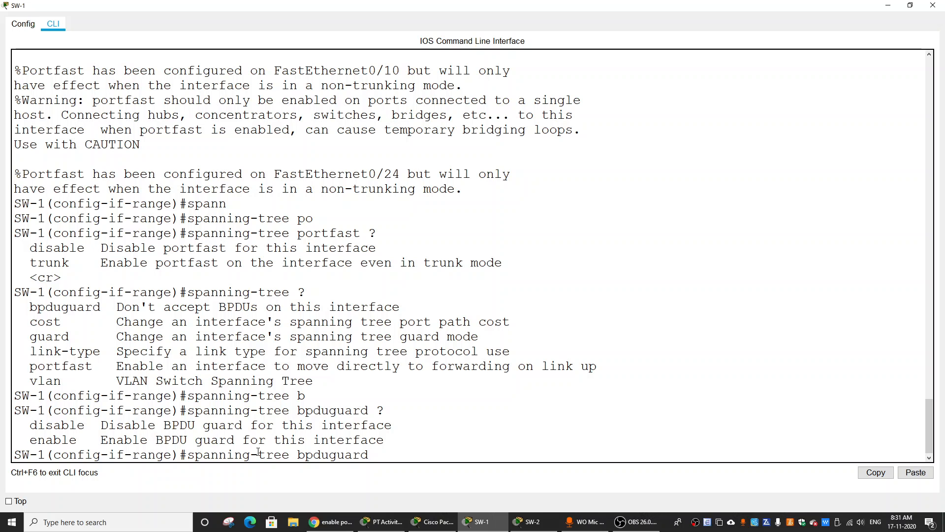
text(en)
key(Tab)
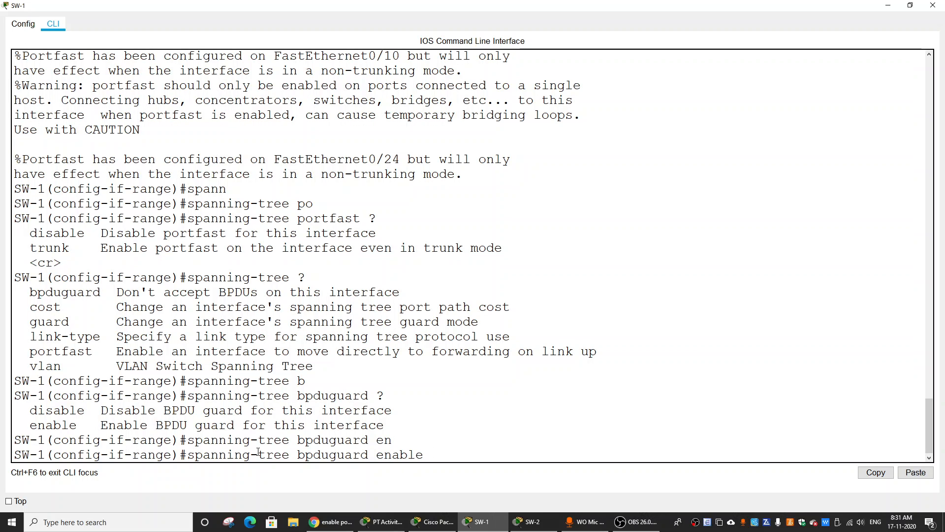
key(Return)
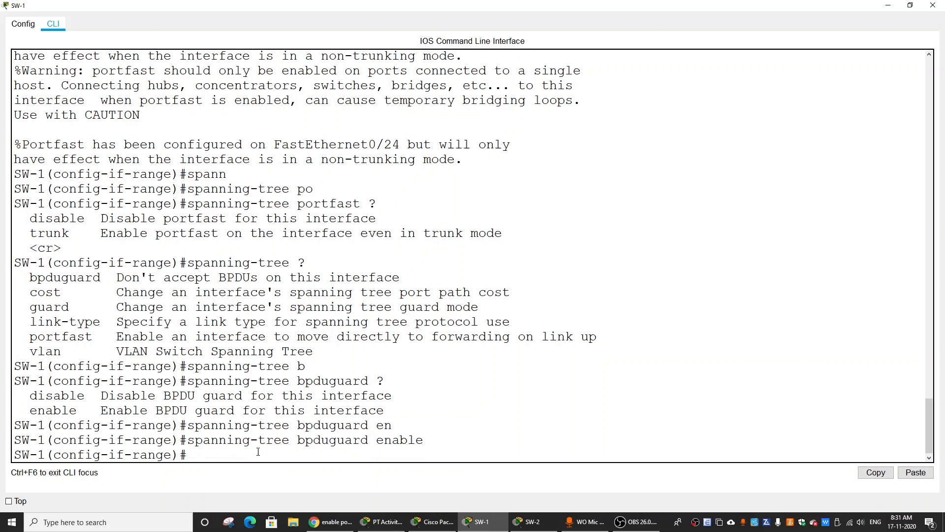
Read the default PortFast requirement for SW-2 in the activity instructions and open SW-2's command line in a maximized window.
click(884, 6)
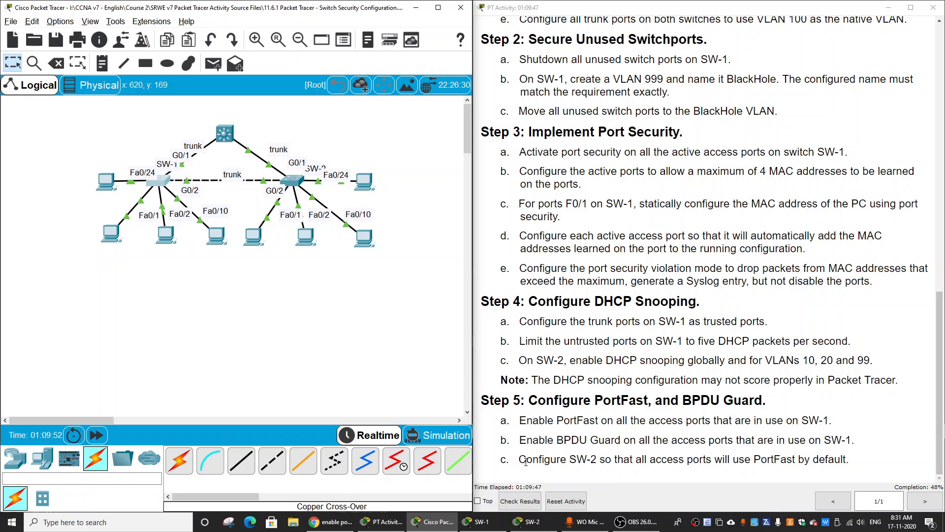
click(576, 464)
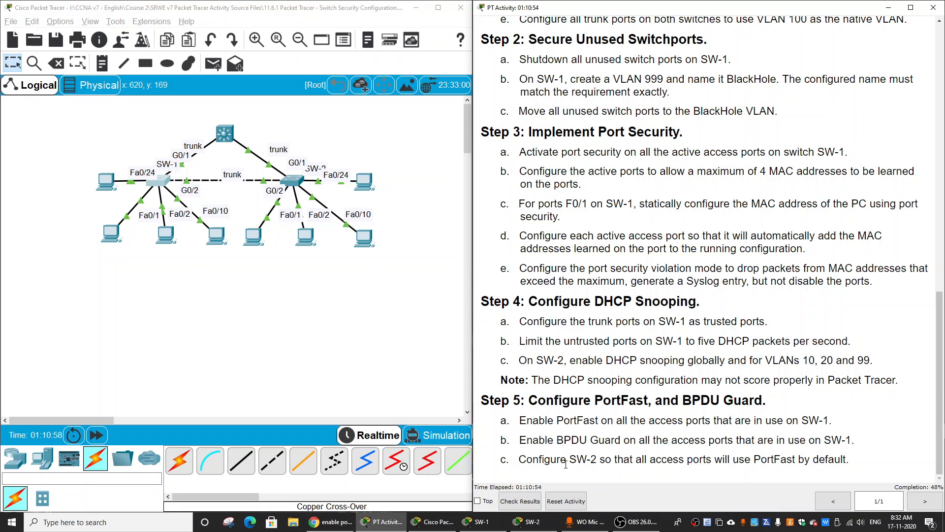
drag(521, 460, 849, 461)
click(757, 459)
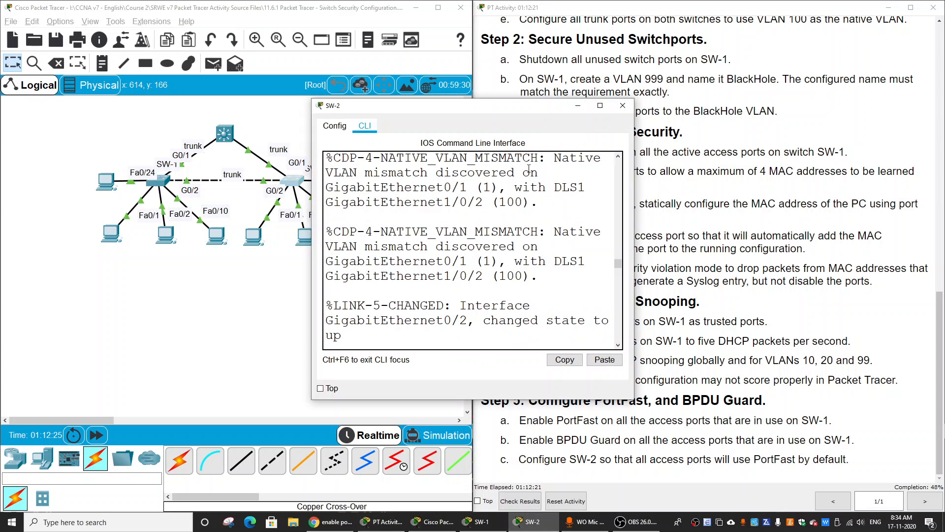
click(600, 105)
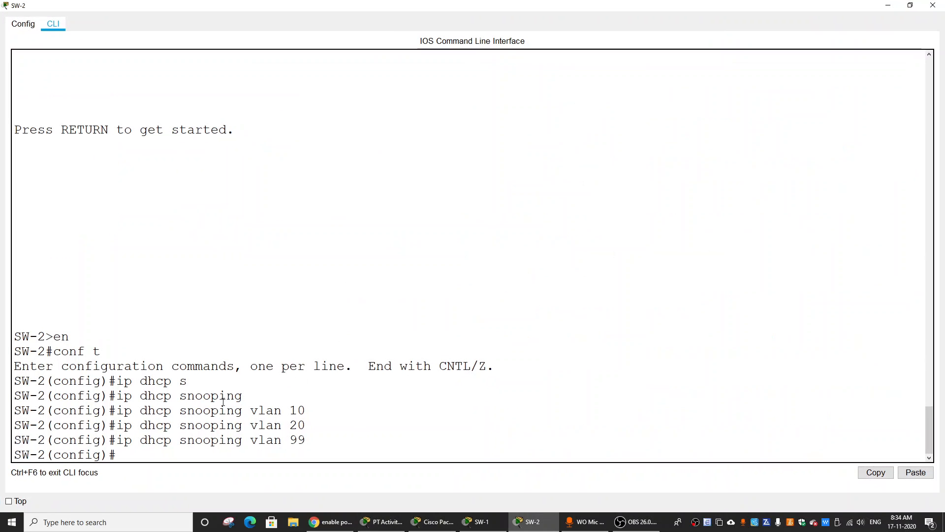
Make all SW-2 access ports use PortFast by default with the global command spanning-tree portfast default.
key(Return)
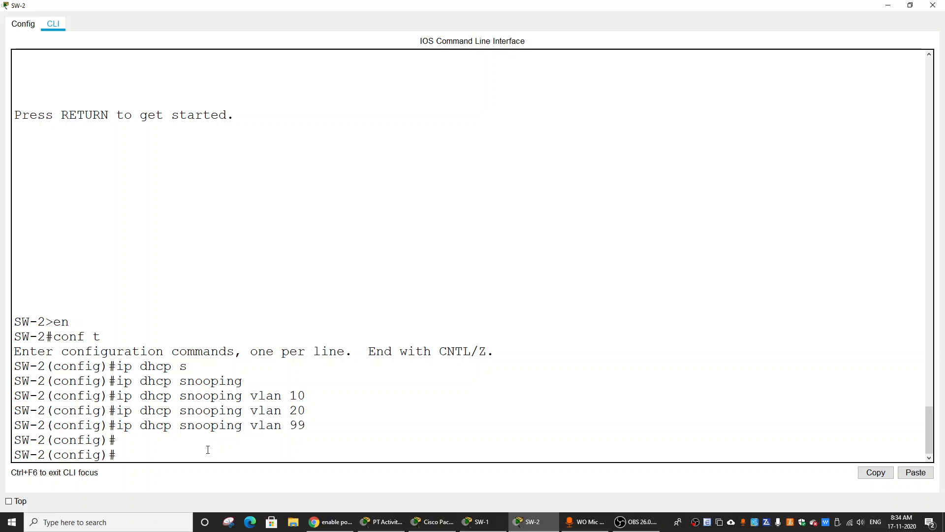
text(sp)
key(Tab)
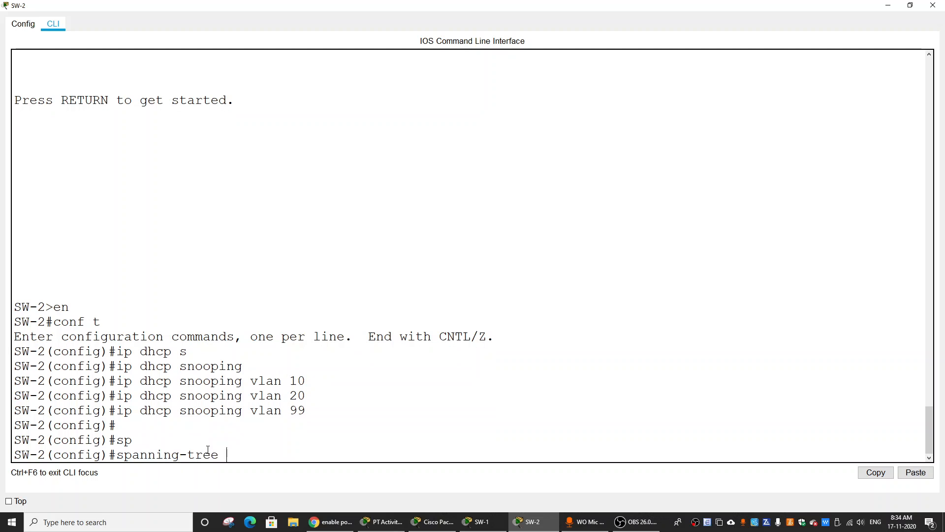
text(p)
text(o)
key(Tab)
text(d)
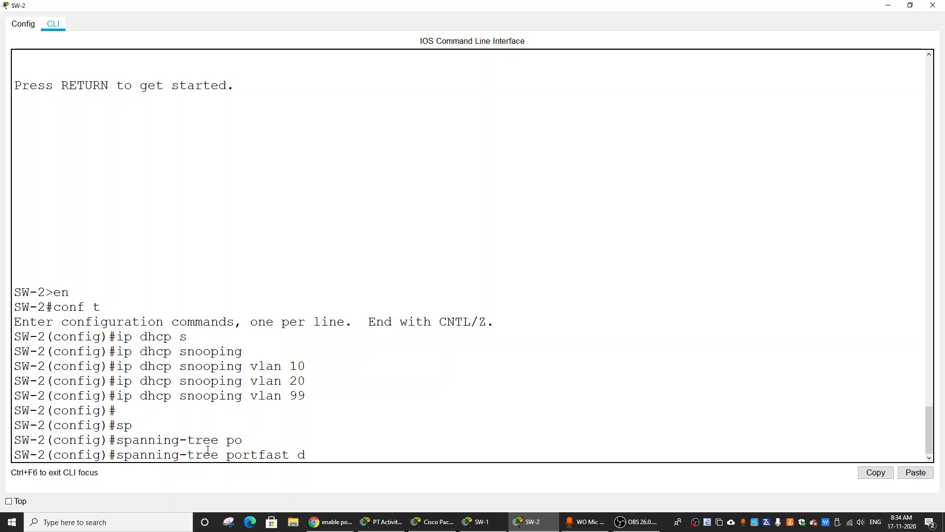
text(ef)
key(Tab)
key(Return)
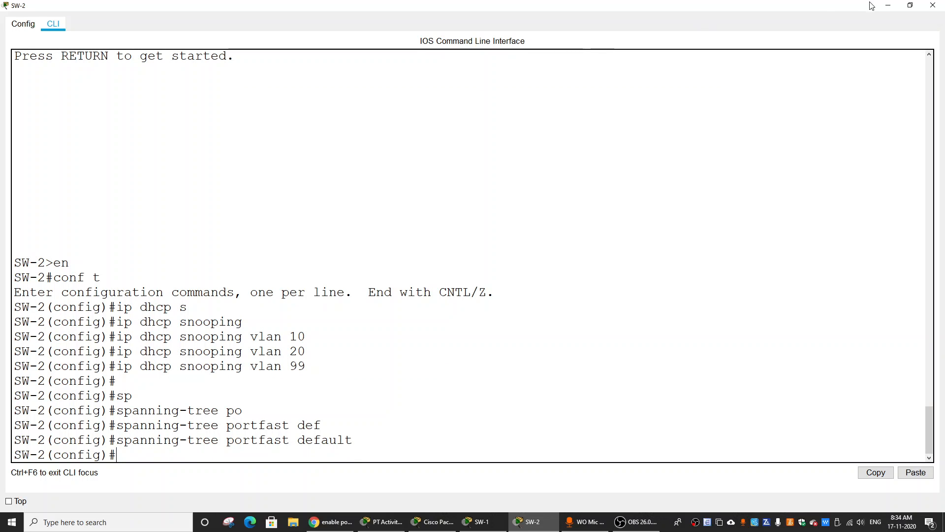
Close SW-2's command line and look back over Steps 1 to 3 of the activity instructions.
click(932, 7)
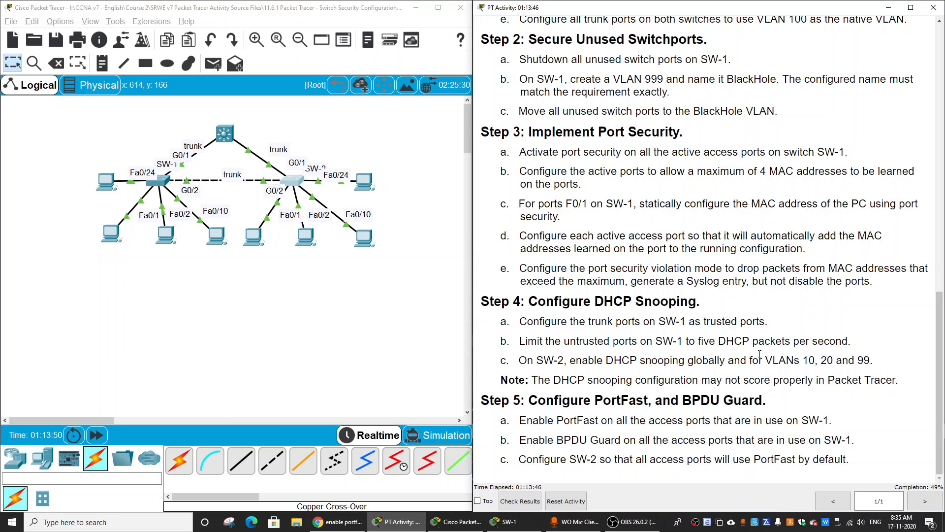
scroll(669, 351, up, 15)
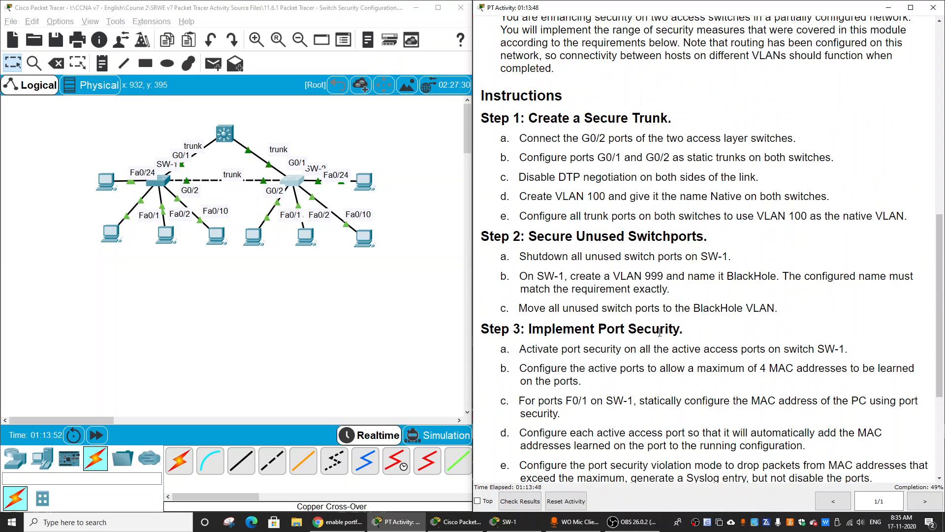